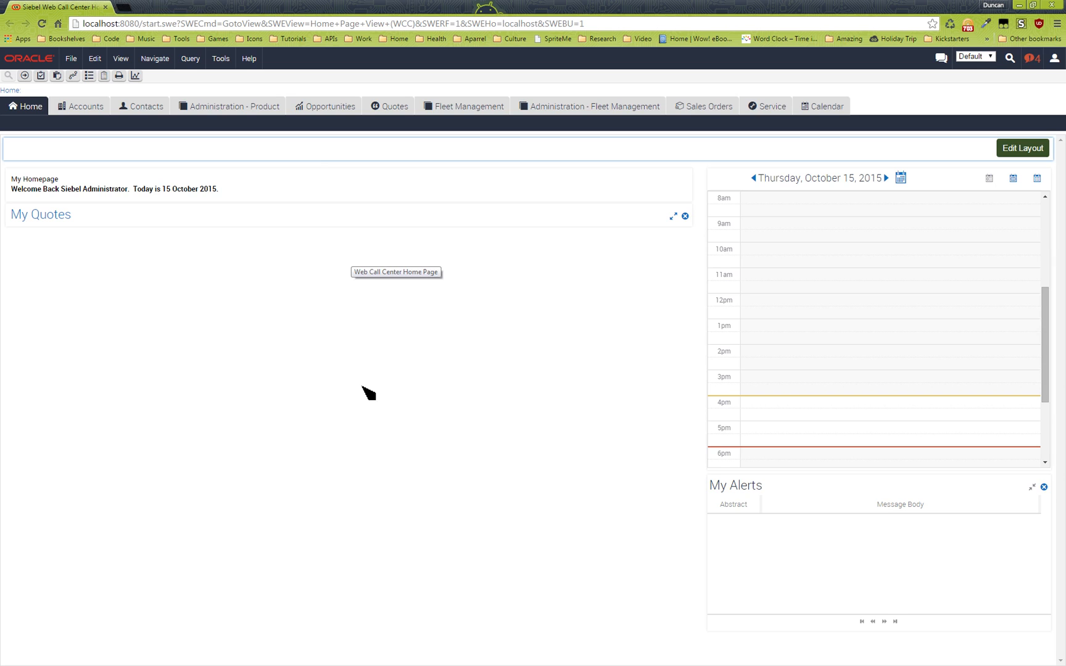
# Step: Open the Behavior user preferences and check which themes are available
pyautogui.click(223, 64)
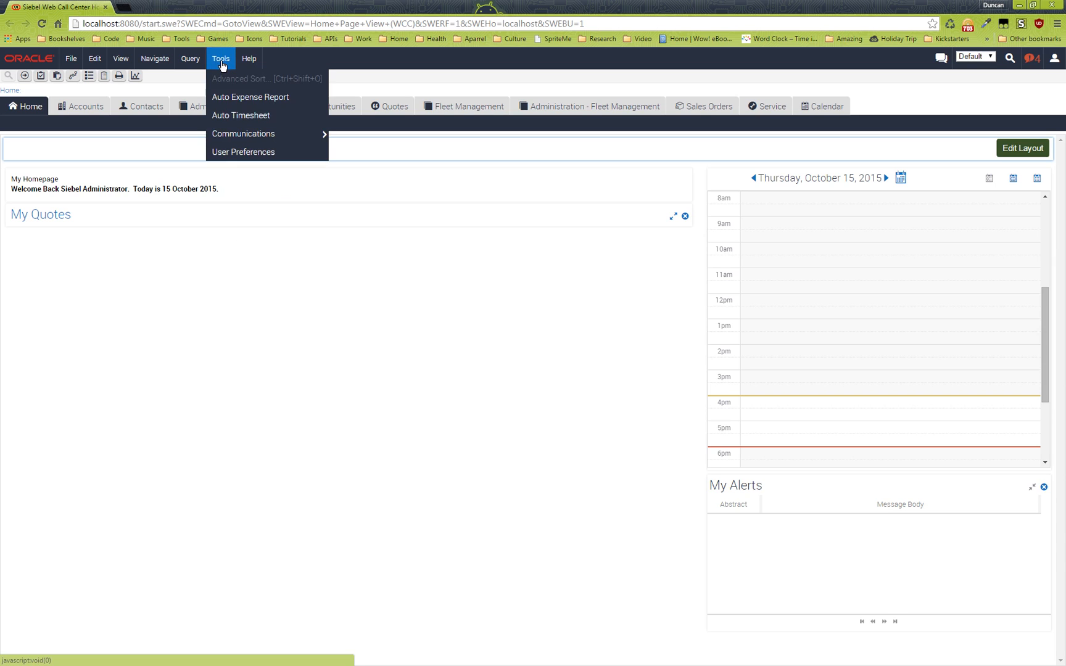
pyautogui.click(250, 151)
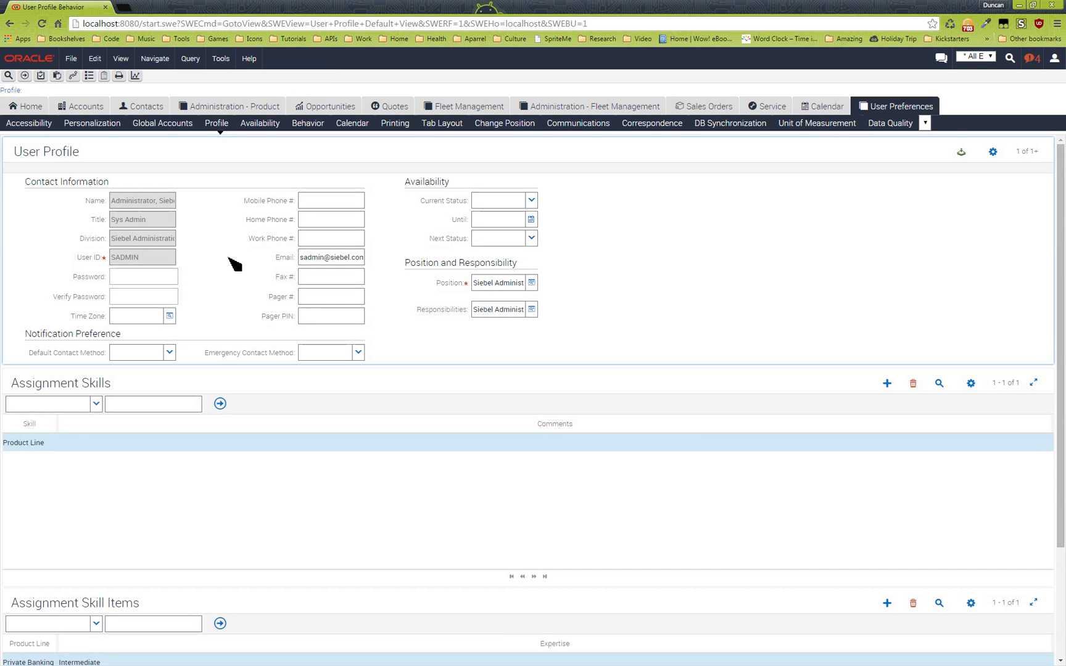
pyautogui.click(308, 123)
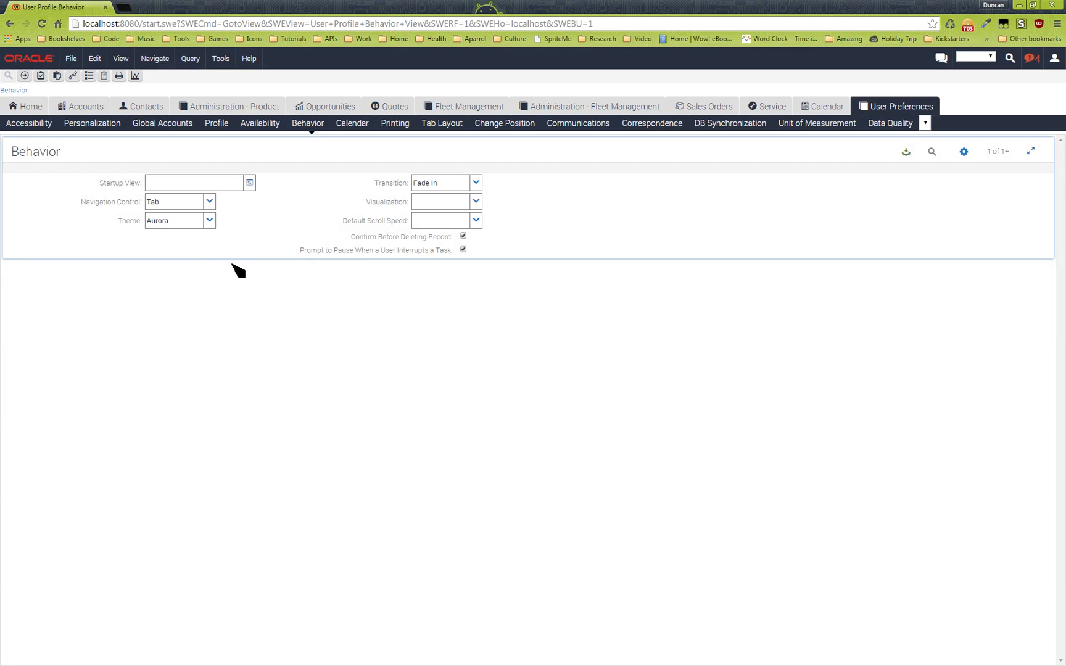
pyautogui.click(210, 223)
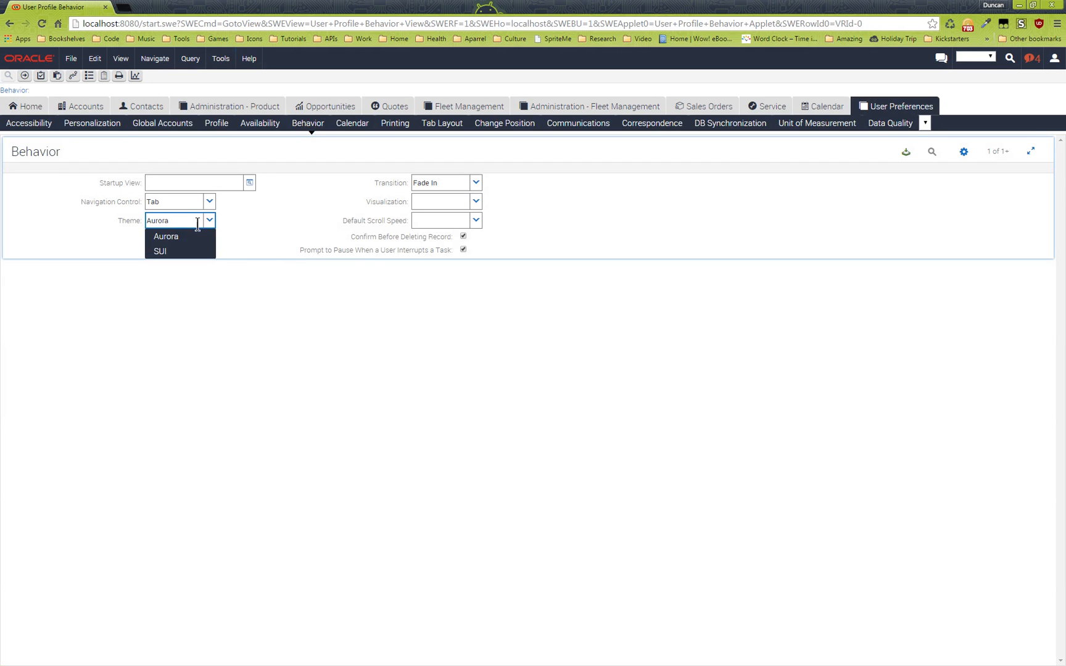
pyautogui.click(253, 230)
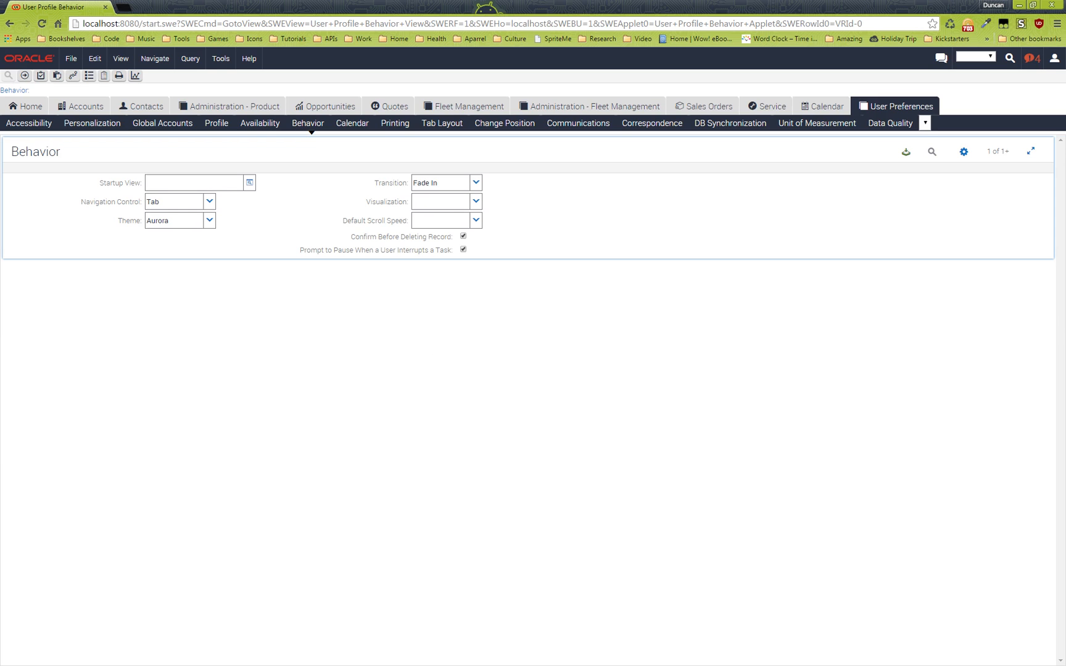
# Step: Switch to Notepad++ and begin saving the empty new document, browsing to the Zebra (E:) drive
pyautogui.hotkey('alt', 'Tab')
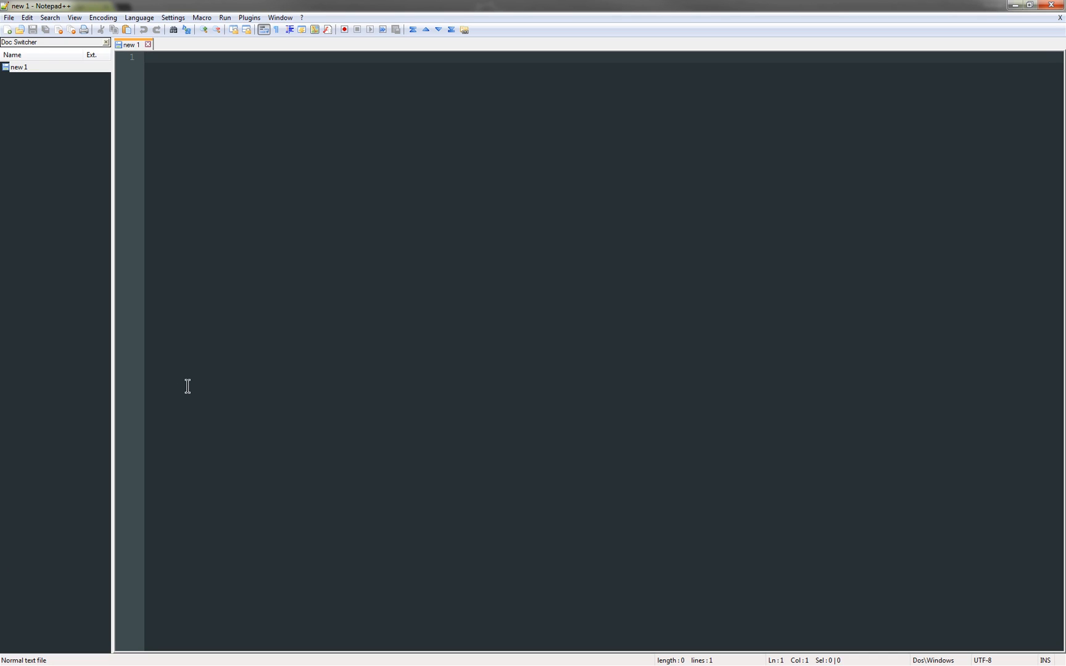
pyautogui.hotkey('alt', 'f')
pyautogui.press('a')
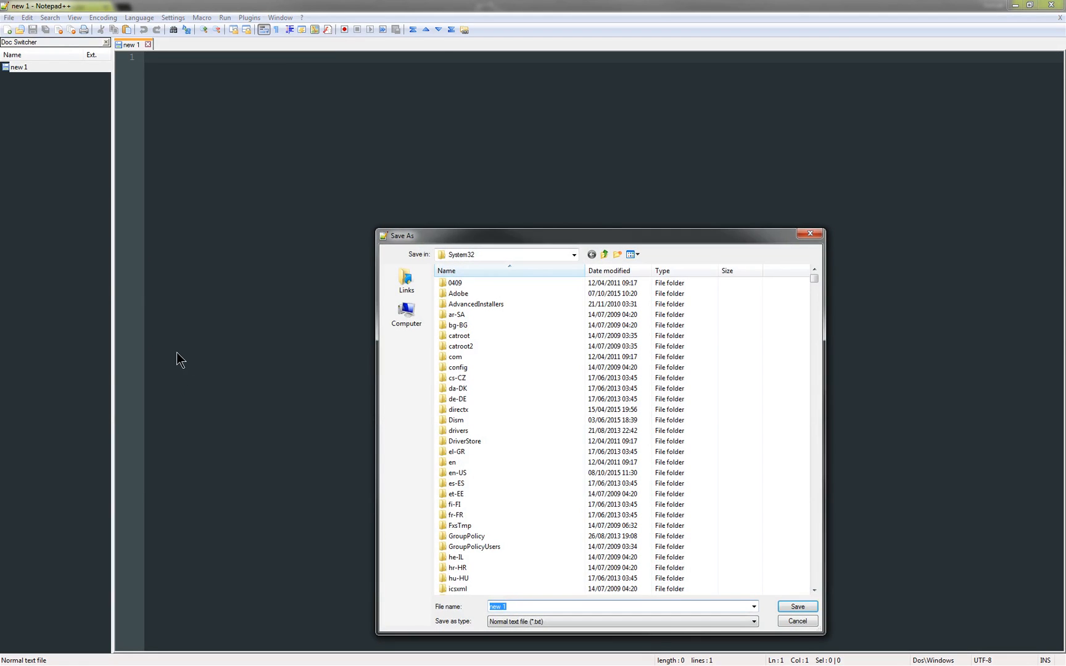
pyautogui.click(408, 290)
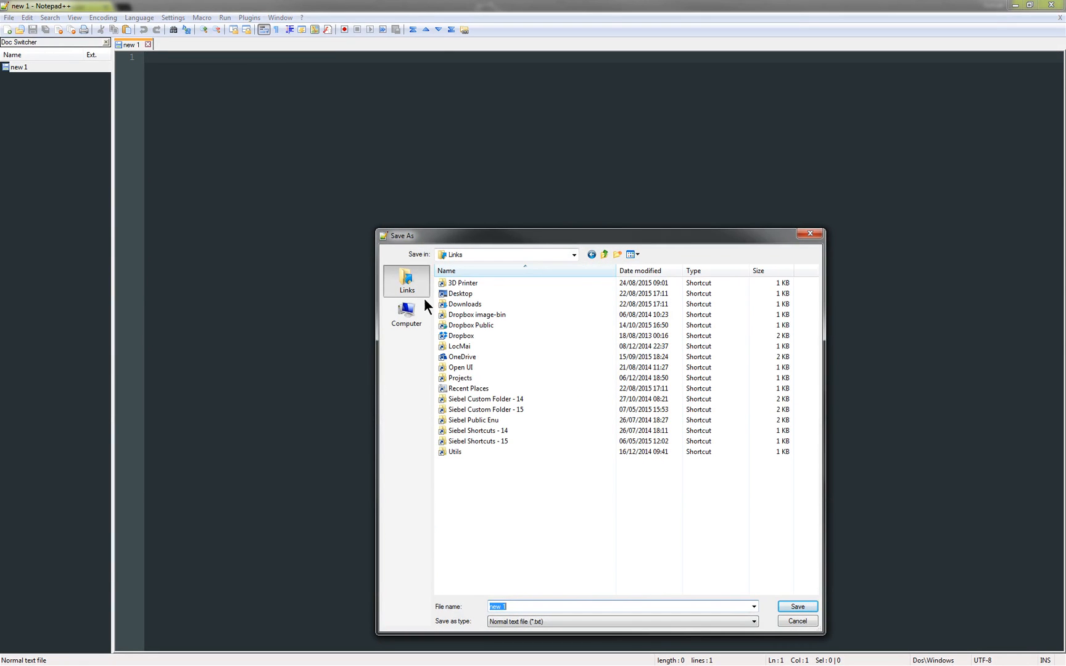
pyautogui.doubleClick(489, 420)
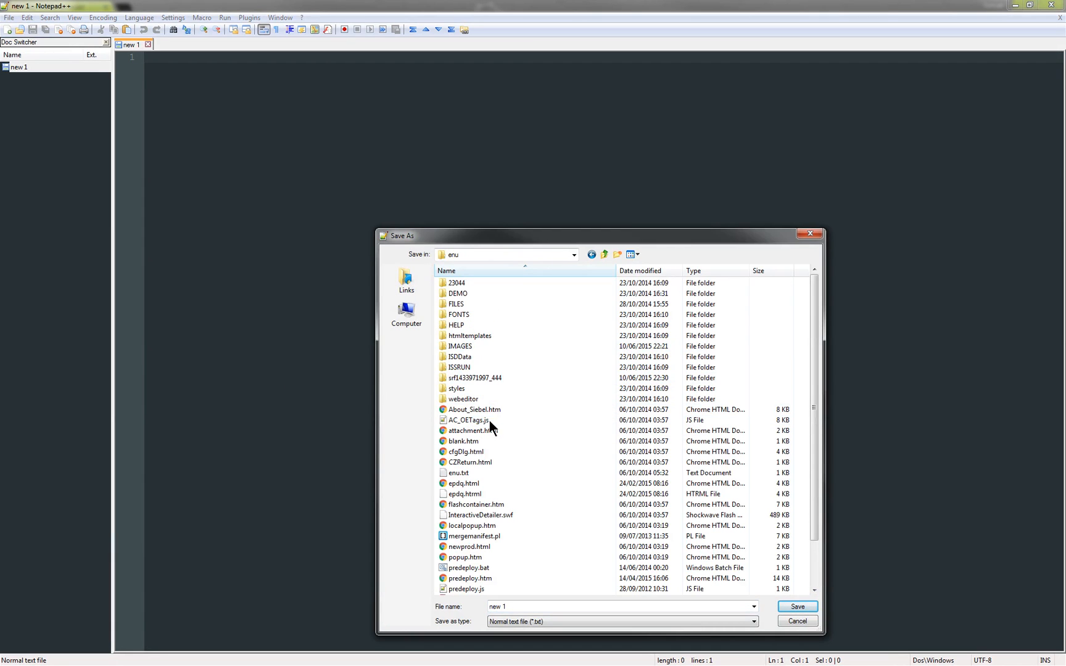
pyautogui.moveTo(485, 238); pyautogui.dragTo(386, 131)
pyautogui.click(405, 138)
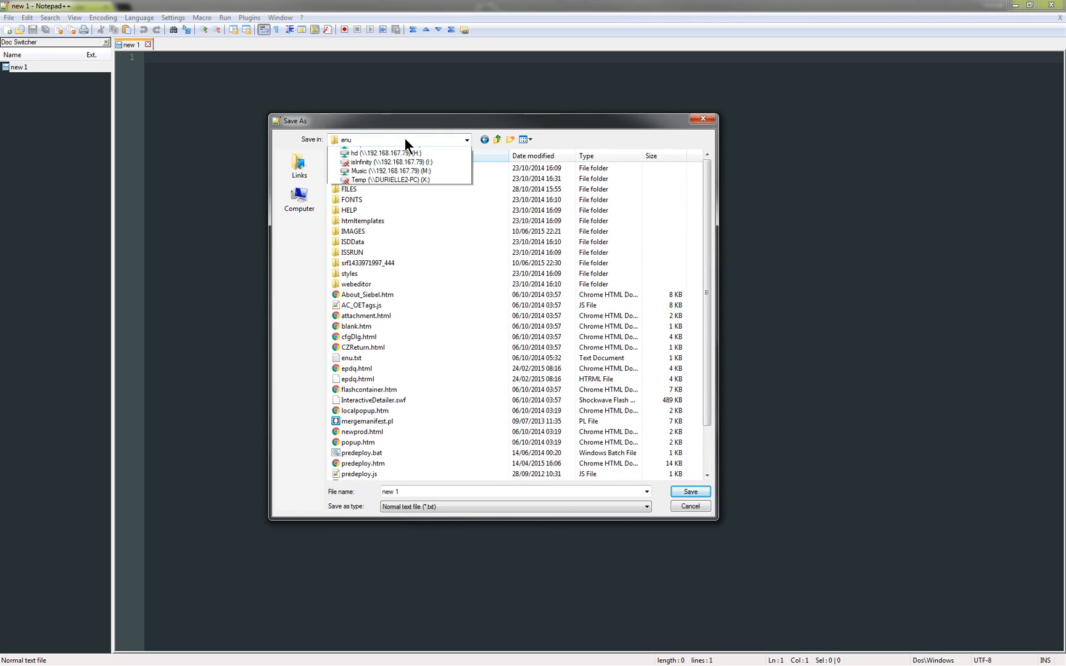
pyautogui.click(363, 231)
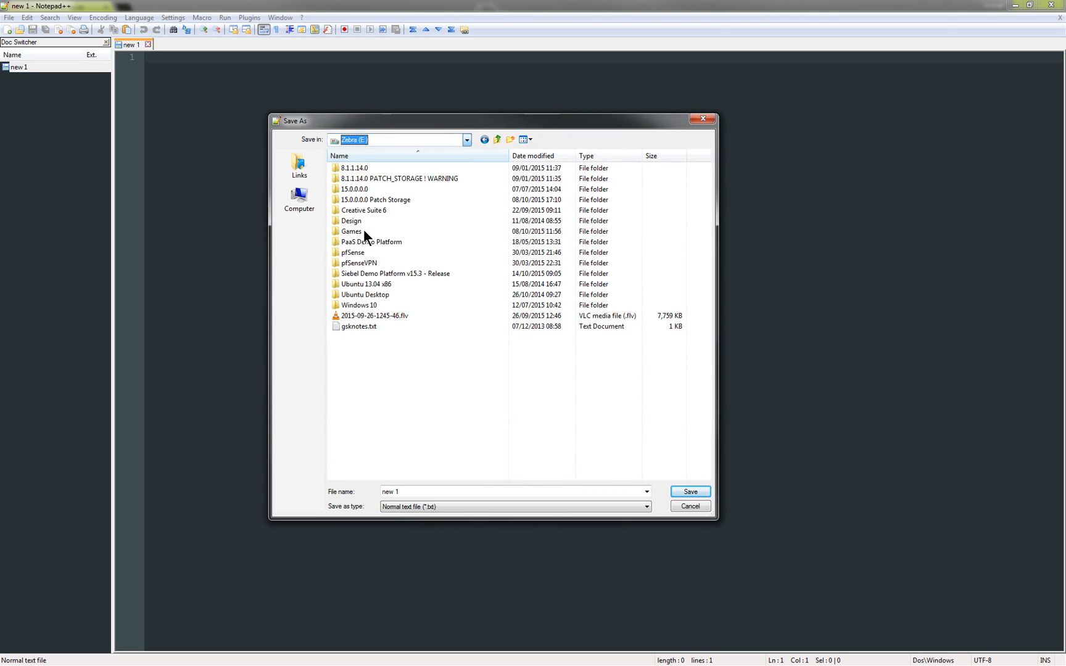
# Step: Browse to the folder 15.0.0.0\Client\PUBLIC\enu\FILES\custom as the save location
pyautogui.click(362, 189)
pyautogui.doubleClick(363, 188)
pyautogui.doubleClick(355, 167)
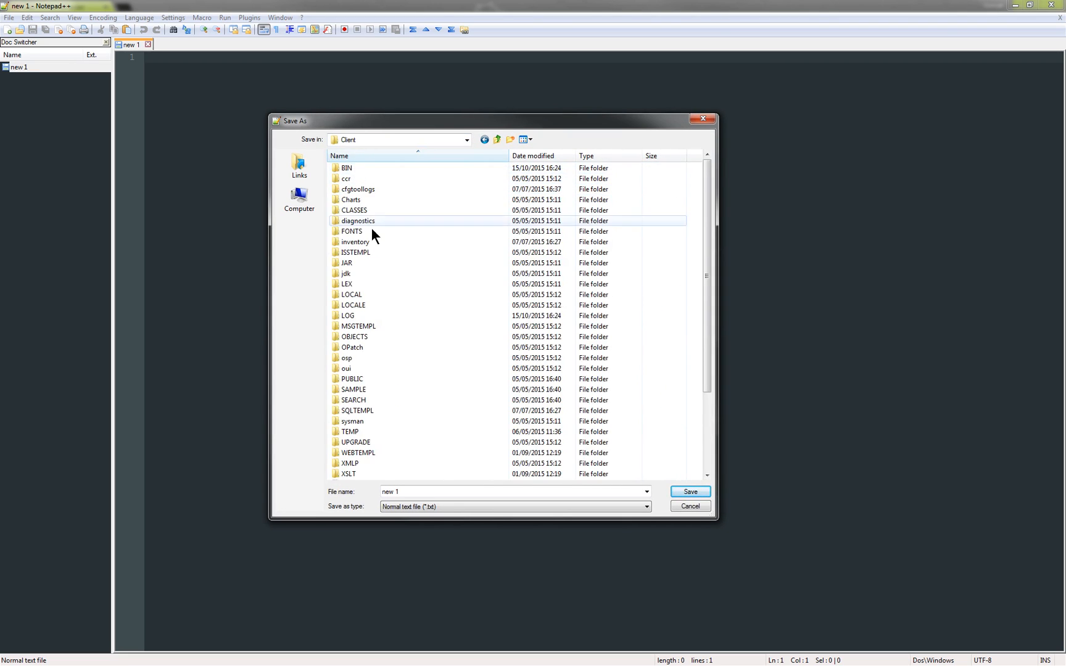
pyautogui.doubleClick(350, 379)
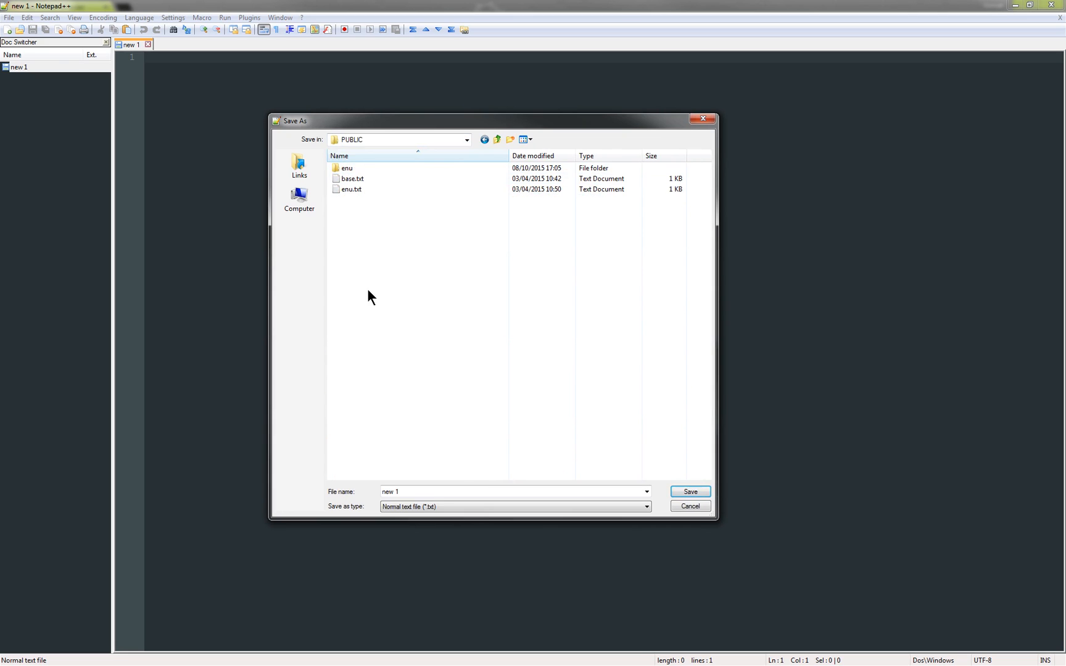
pyautogui.doubleClick(352, 167)
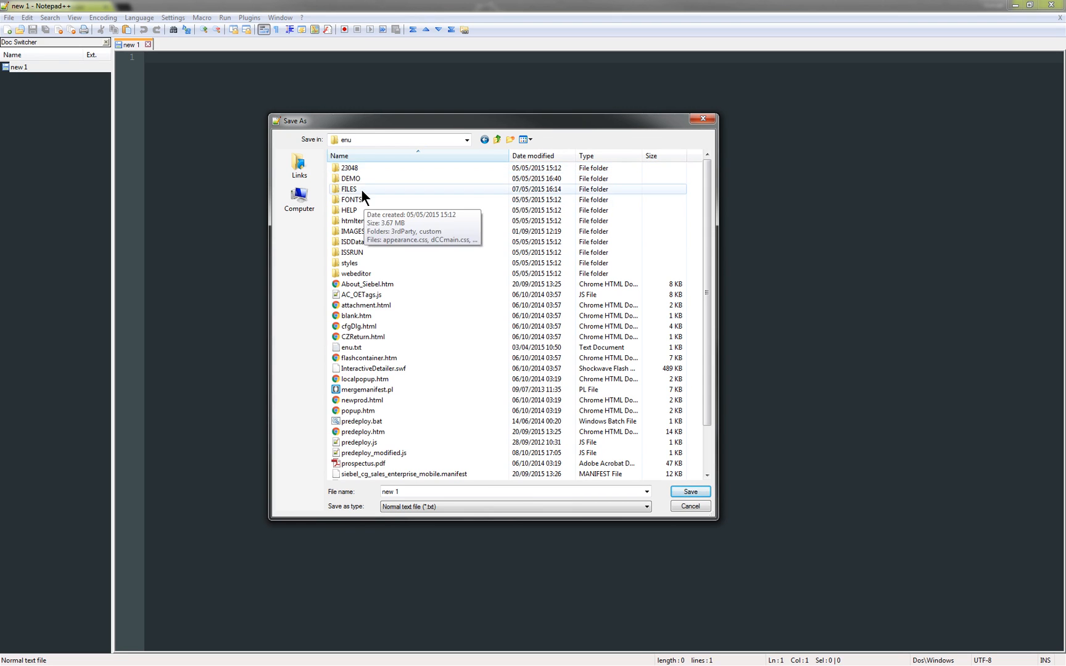
pyautogui.doubleClick(361, 189)
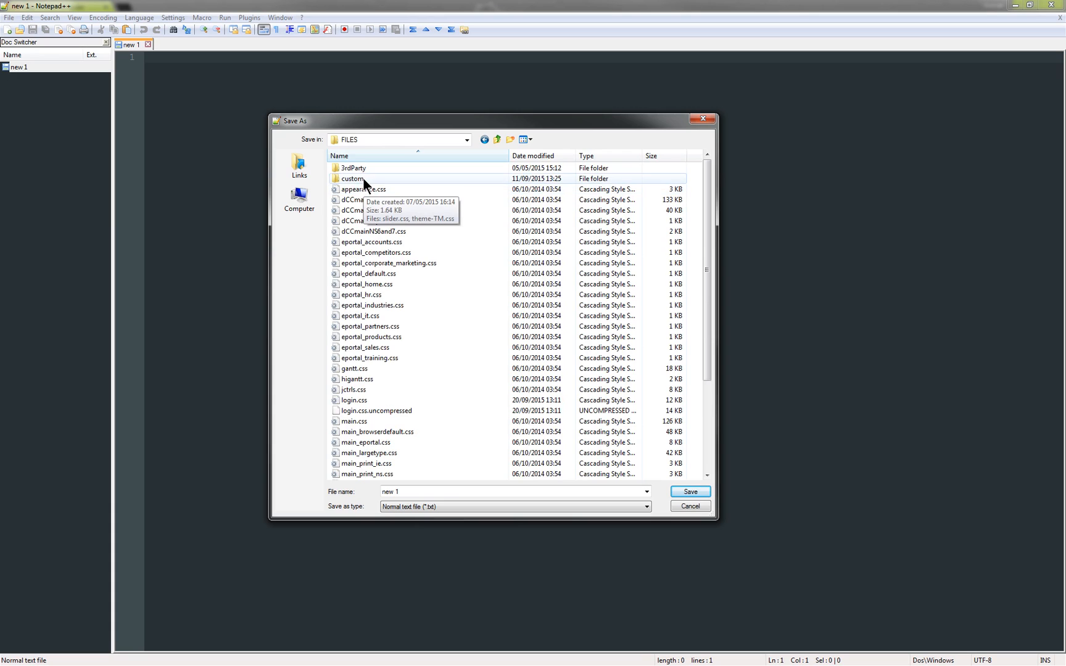
pyautogui.click(364, 181)
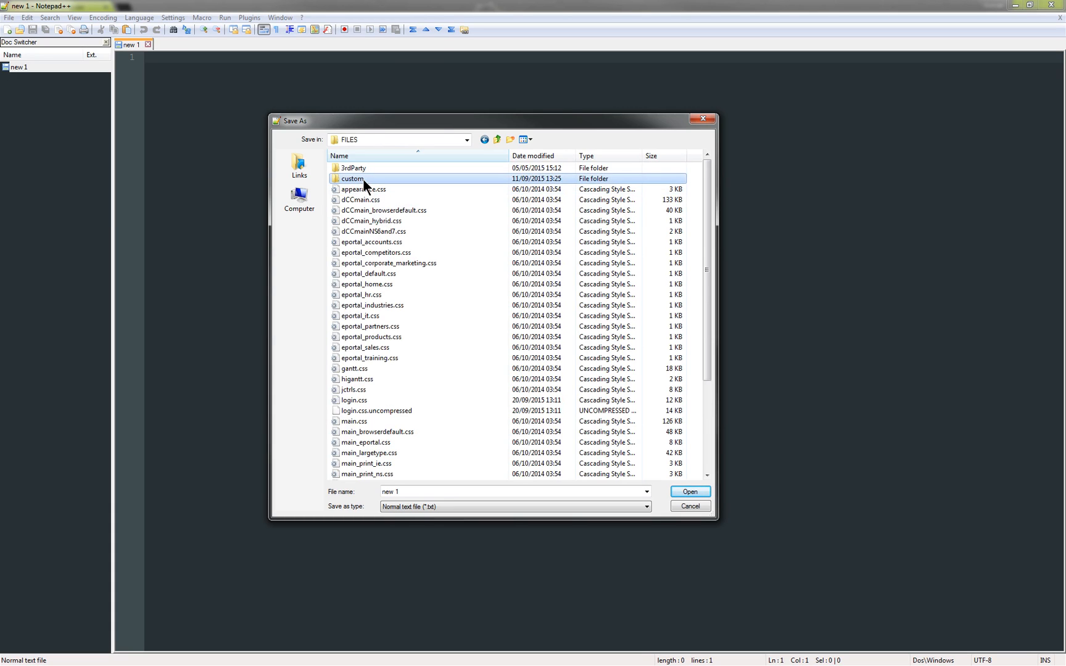
pyautogui.doubleClick(364, 180)
# Step: Name the document theme-demo.css and save it in the custom folder
pyautogui.click(416, 491)
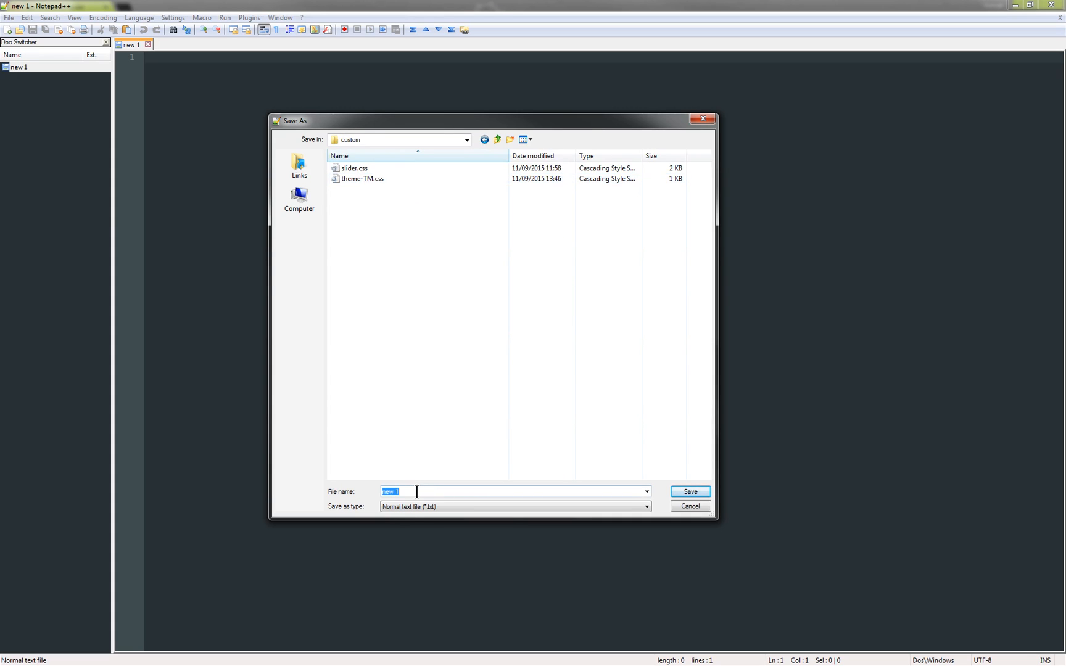
pyautogui.write('th')
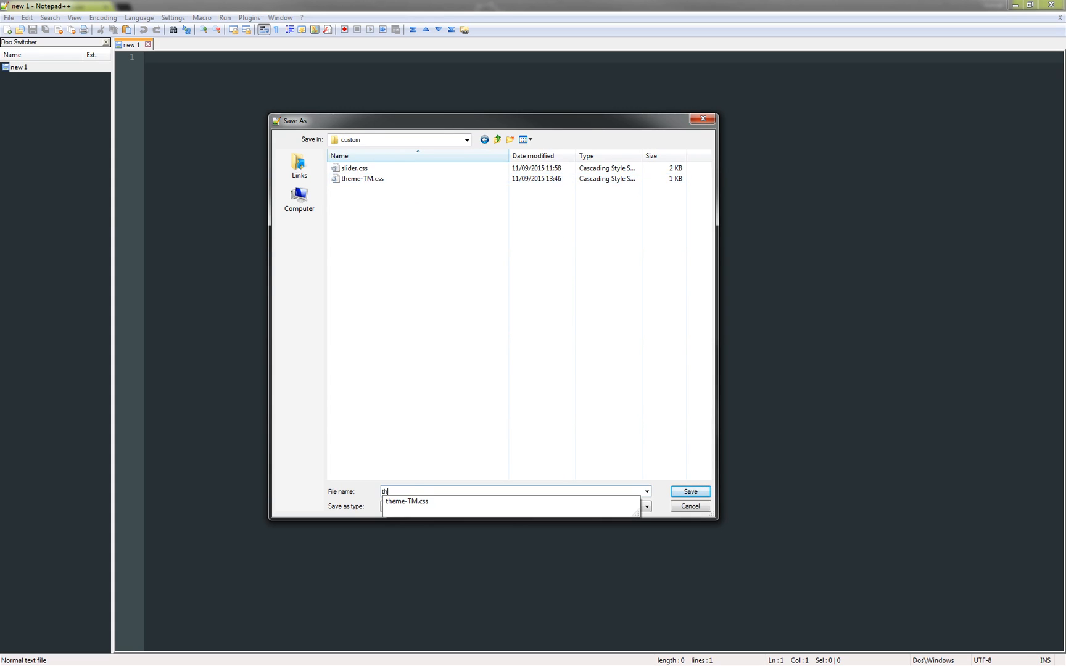
pyautogui.write('eme-demo')
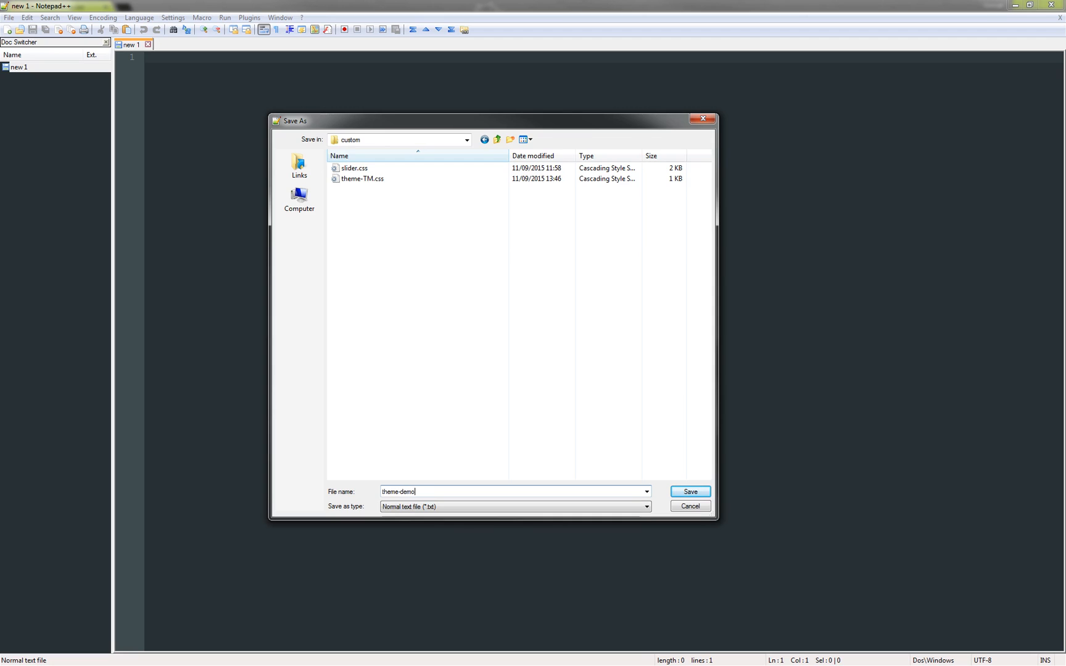
pyautogui.write('.css')
pyautogui.press('Return')
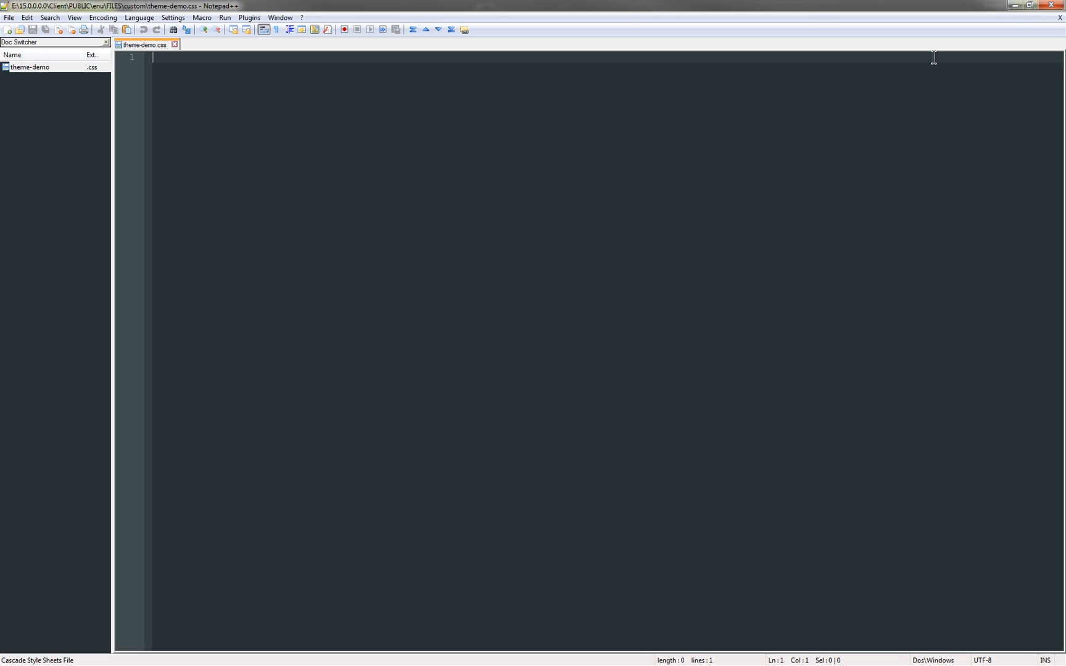
# Step: Return to Siebel in the browser, search the site map for "mani" and open the Manifest Files view
pyautogui.click(1016, 7)
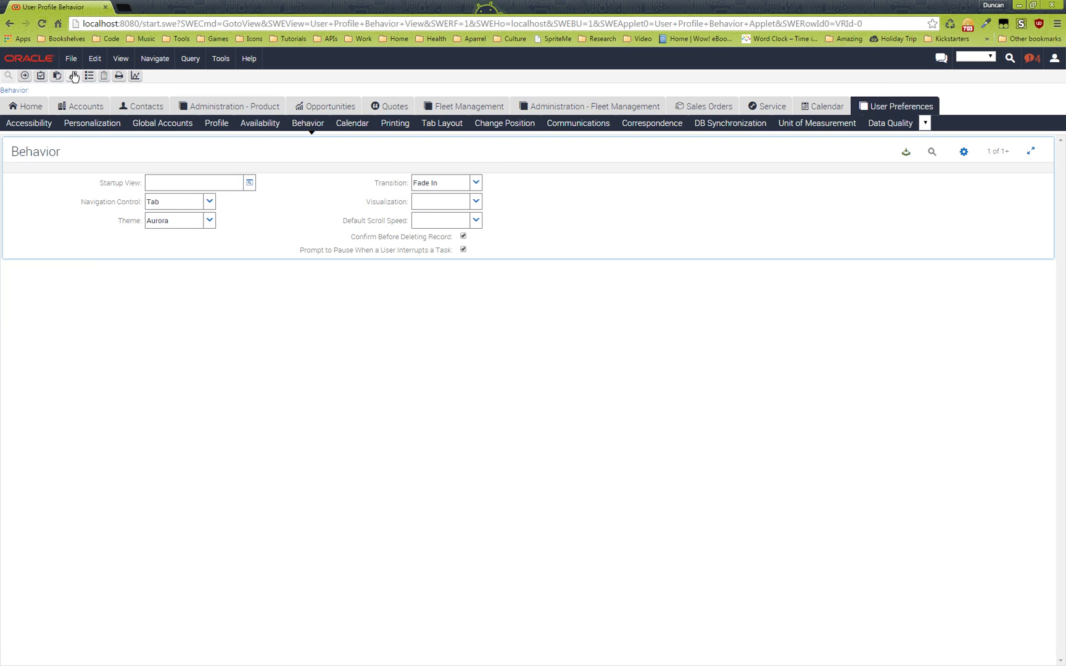
pyautogui.click(74, 75)
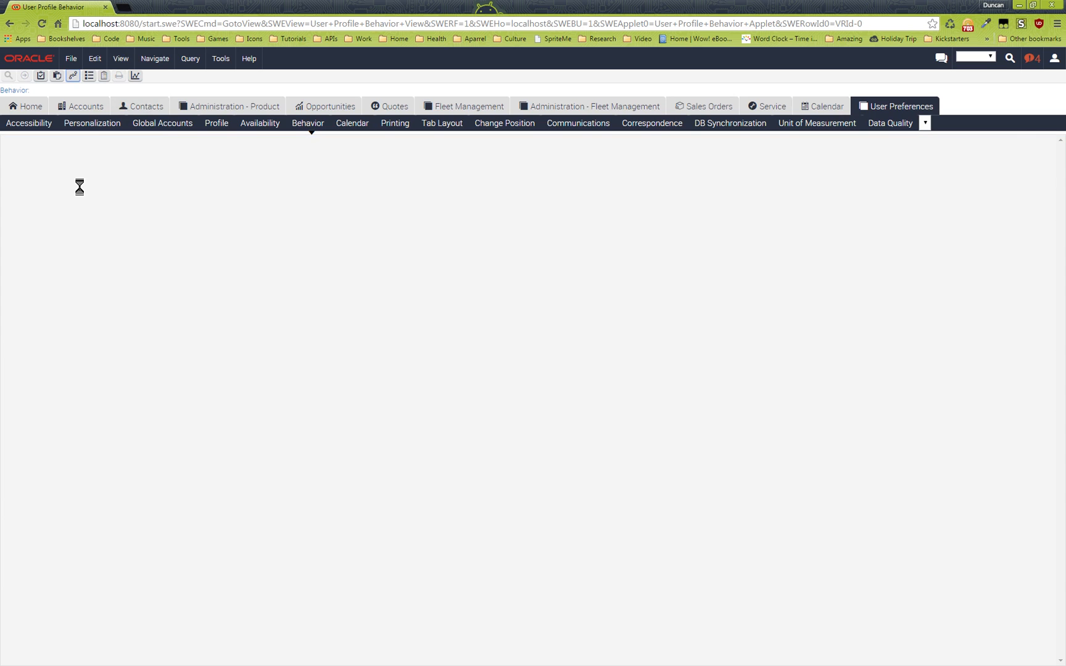
pyautogui.write('mani')
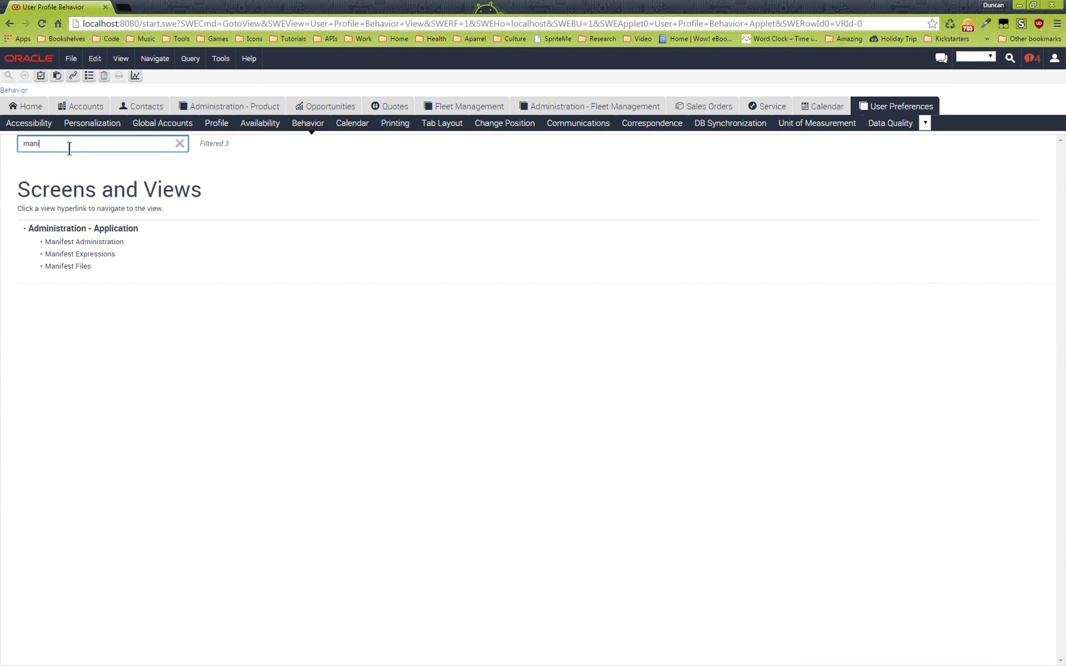
pyautogui.click(82, 267)
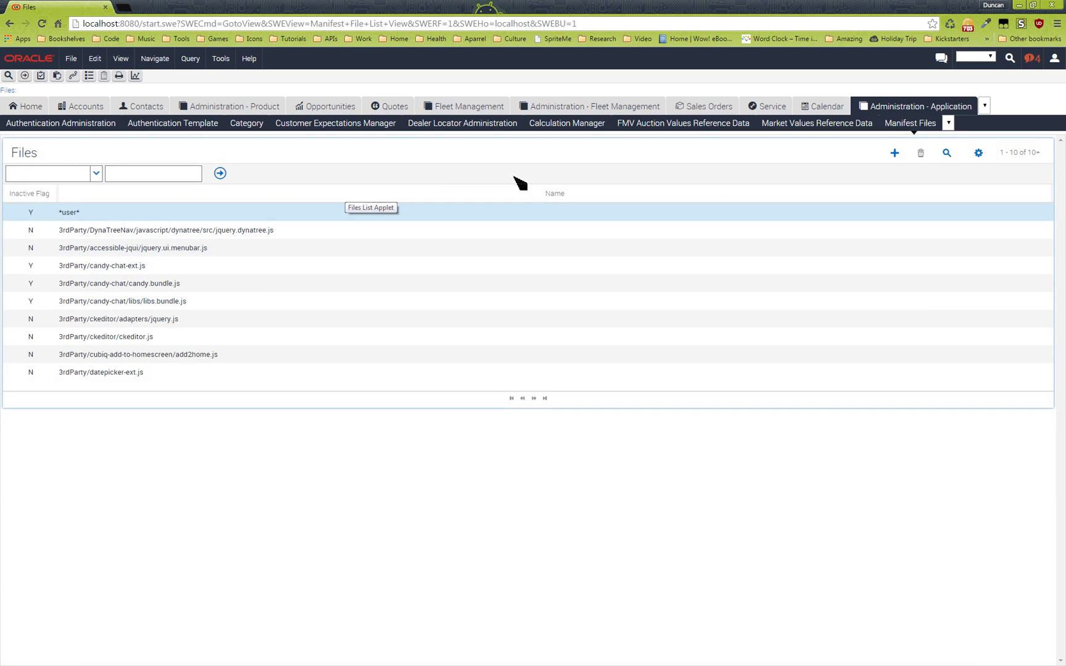
# Step: Query the manifest file list for names matching "files*"
pyautogui.click(947, 153)
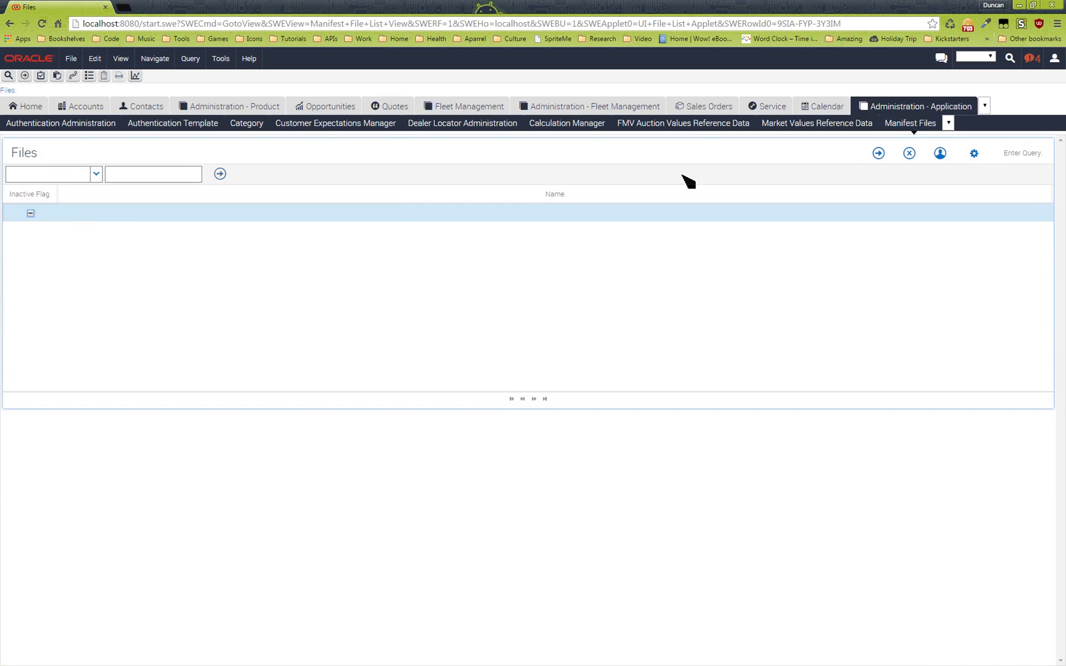
pyautogui.click(102, 216)
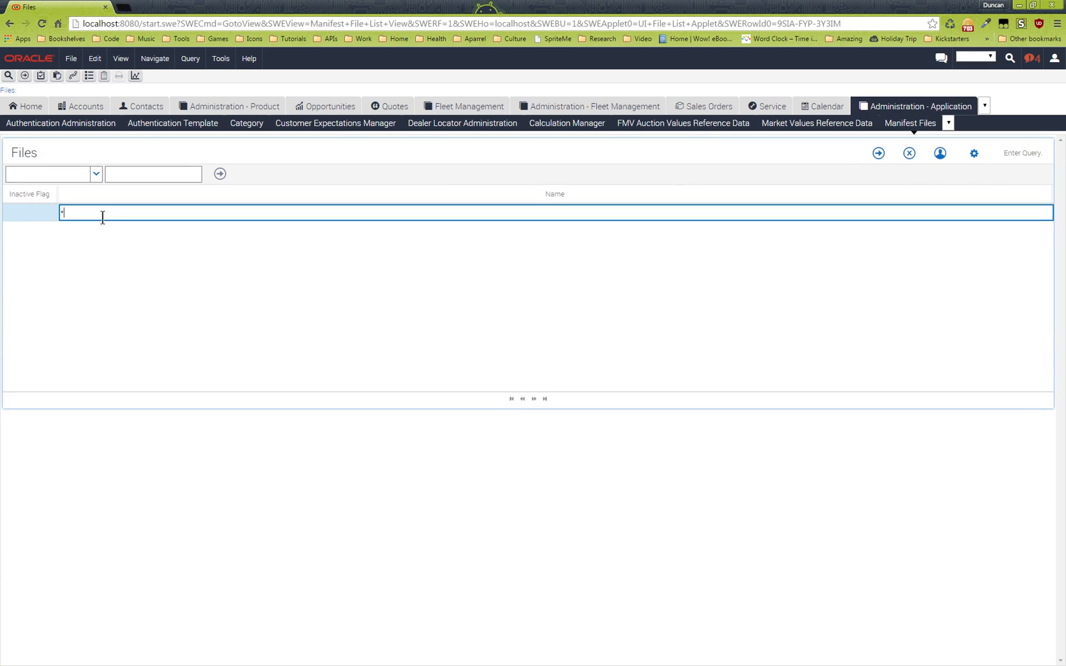
pyautogui.write('files*')
pyautogui.press('Return')
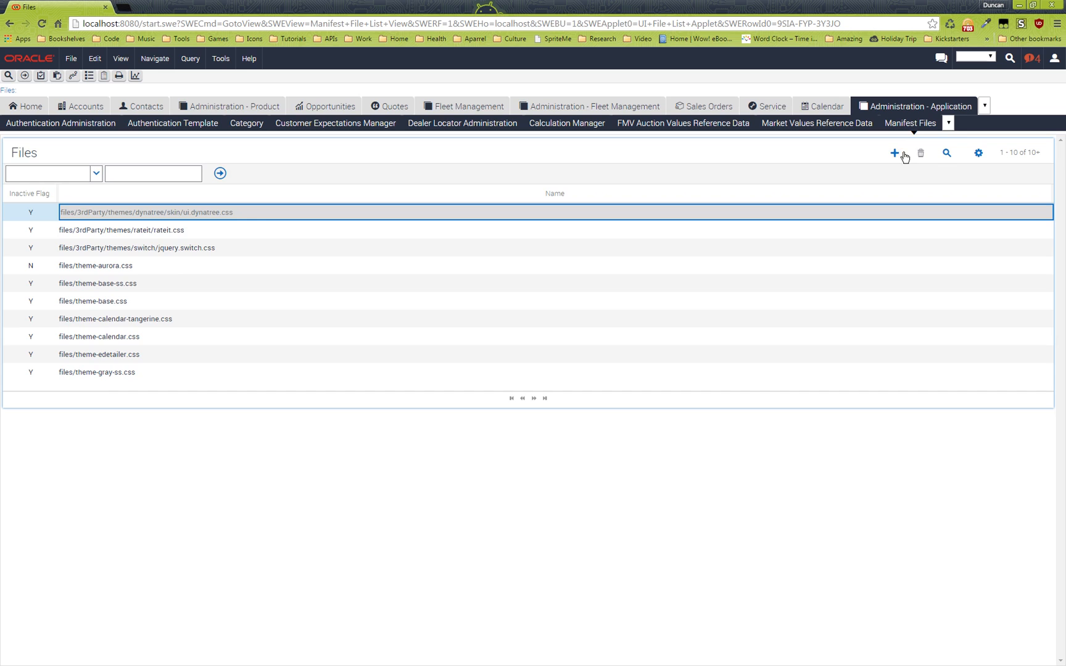
# Step: Add a manifest file record named files/custom/theme-demo.css
pyautogui.click(895, 153)
pyautogui.click(194, 216)
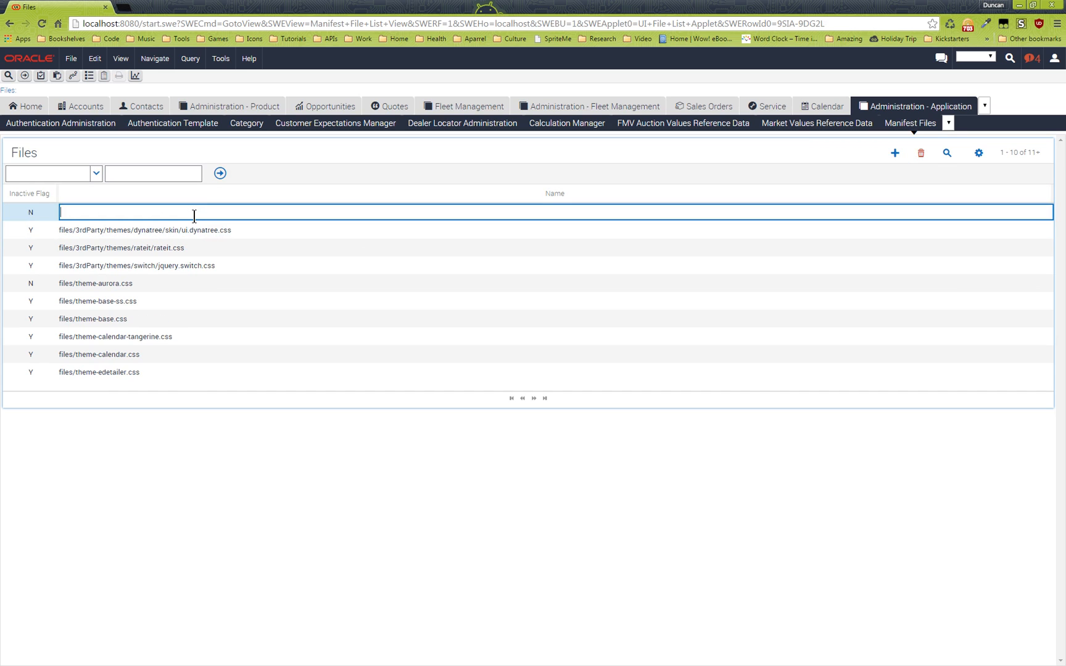
pyautogui.write('files/custom/theme-demo.css')
pyautogui.click(173, 230)
pyautogui.click(190, 215)
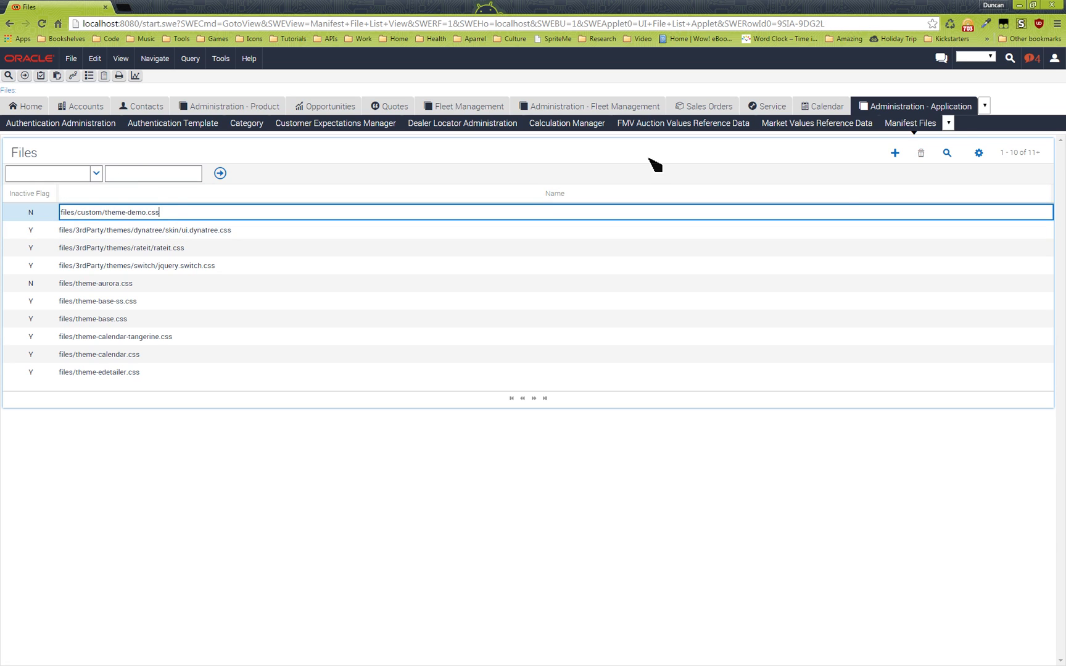
# Step: Go to the Manifest Administration view of the Administration - Application screen
pyautogui.click(950, 124)
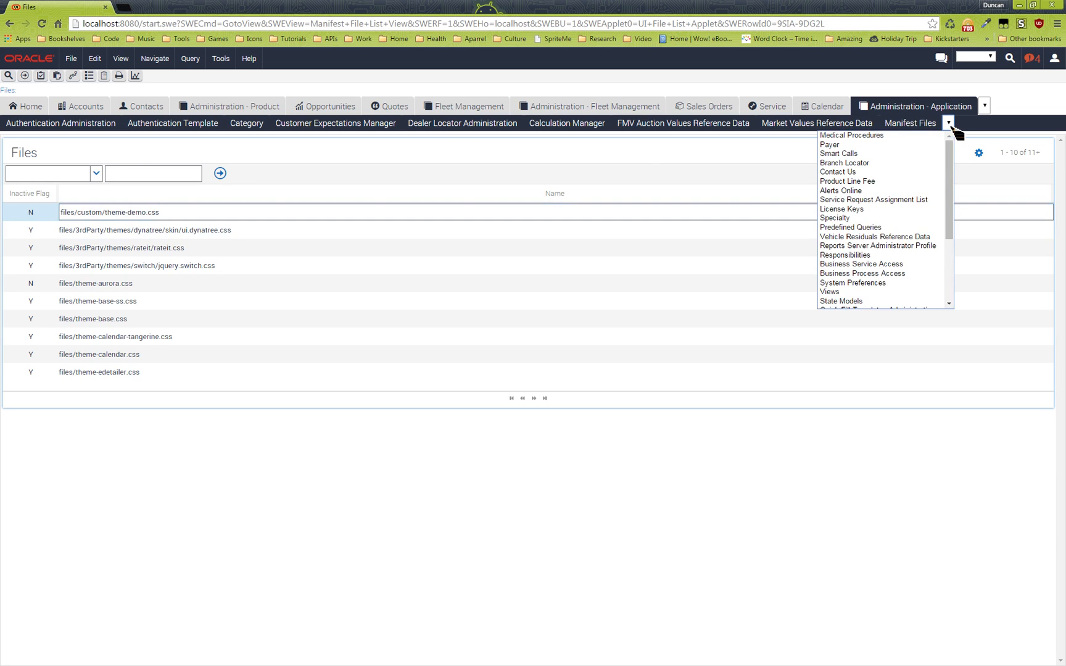
pyautogui.click(944, 250)
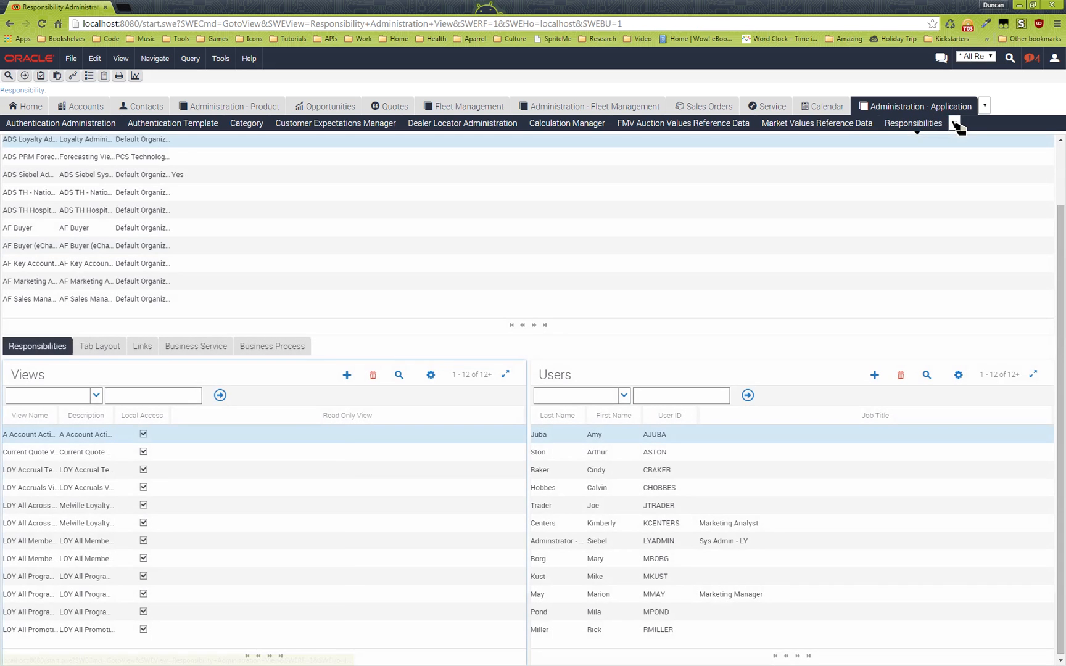
pyautogui.click(955, 122)
pyautogui.scroll(-5, 893, 271)
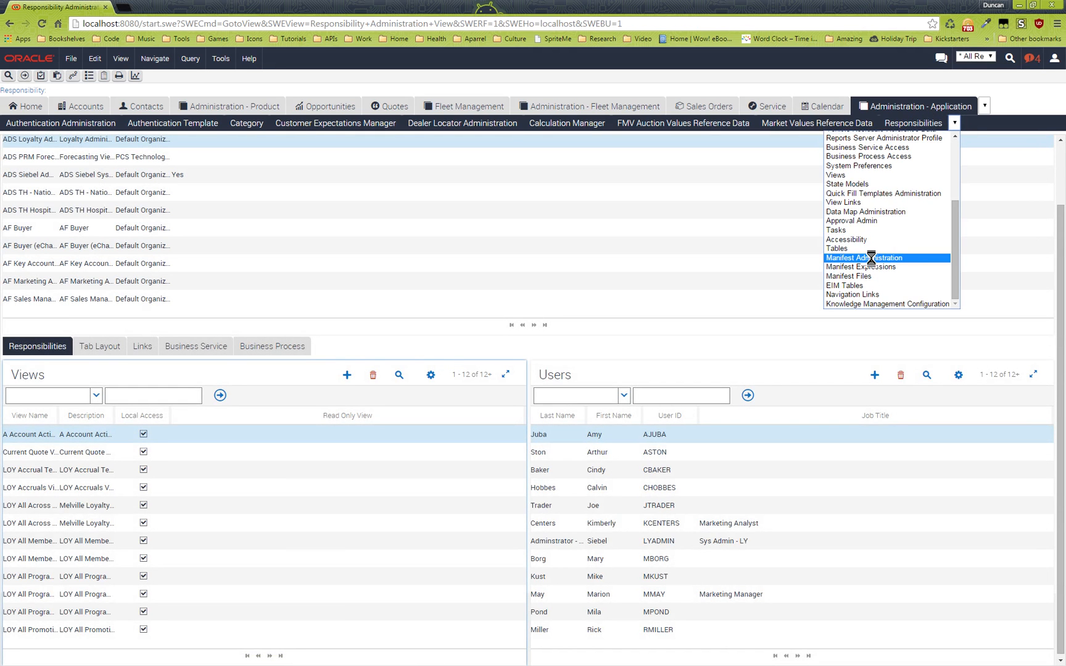
pyautogui.click(870, 258)
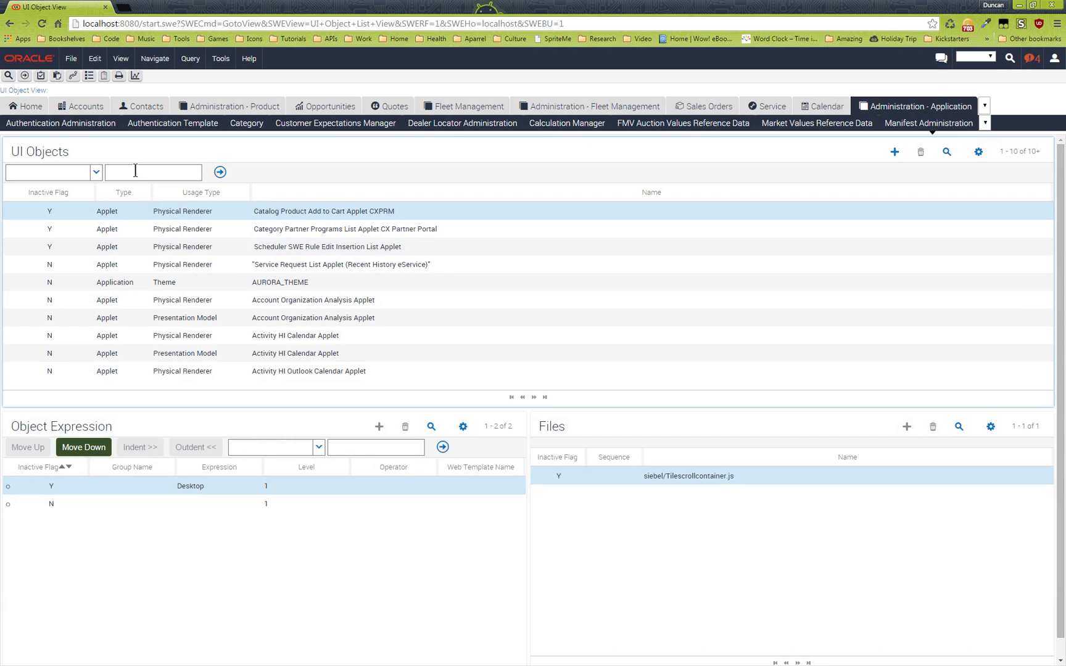
# Step: Query the UI Objects list for names beginning with "PLAT"
pyautogui.click(946, 153)
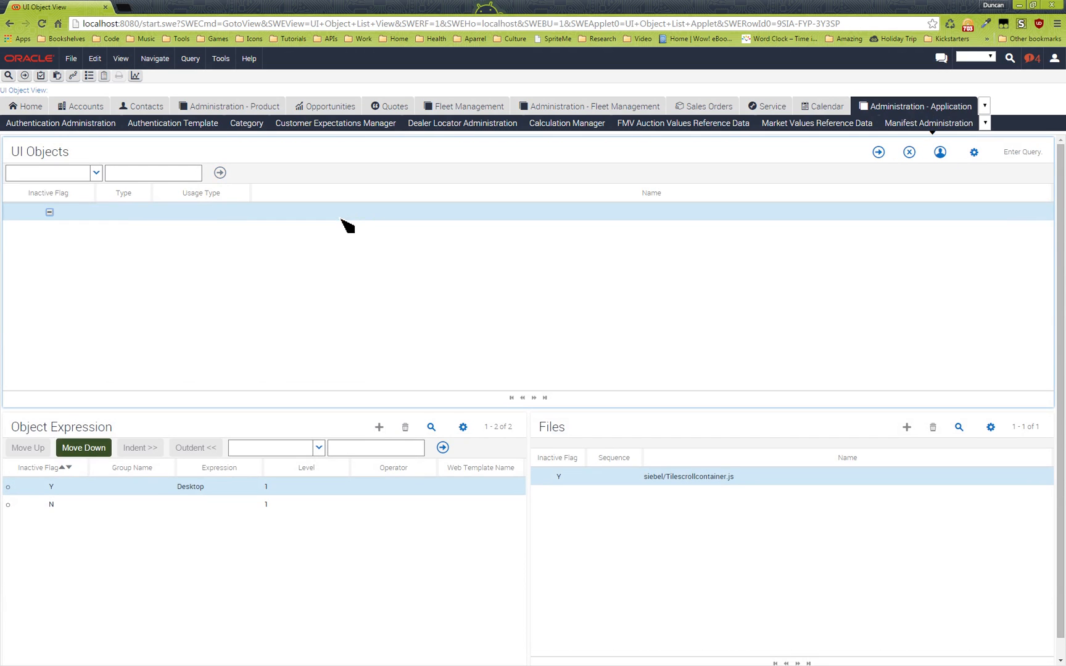
pyautogui.write('PLAT')
pyautogui.press('Return')
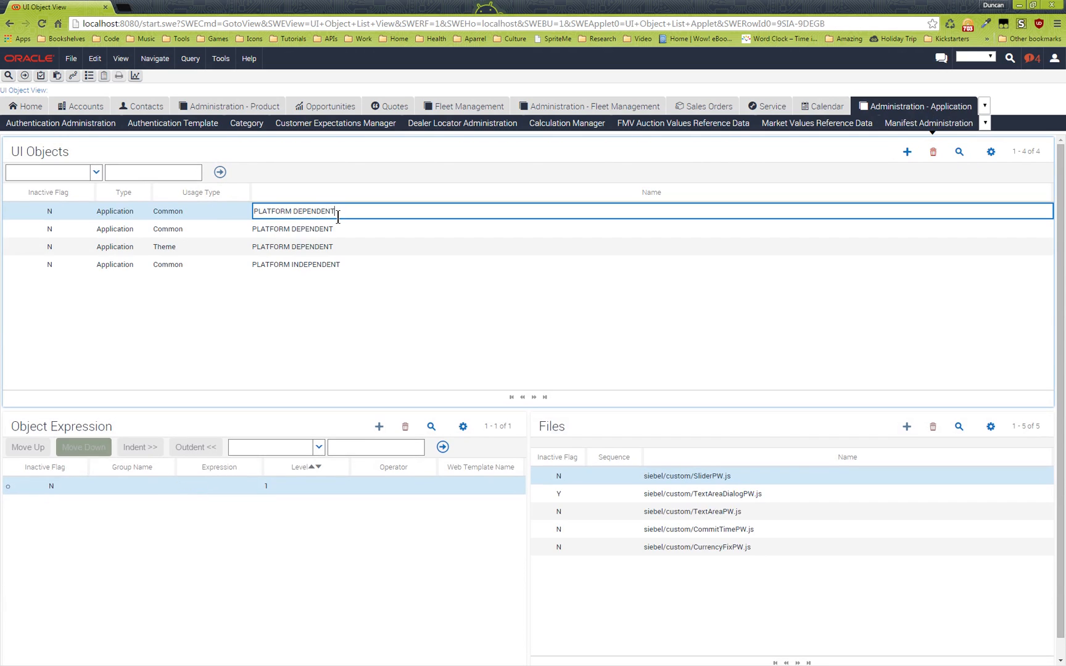
# Step: Examine the expressions and associated files of the PLATFORM DEPENDENT application record whose usage type is Theme
pyautogui.click(291, 246)
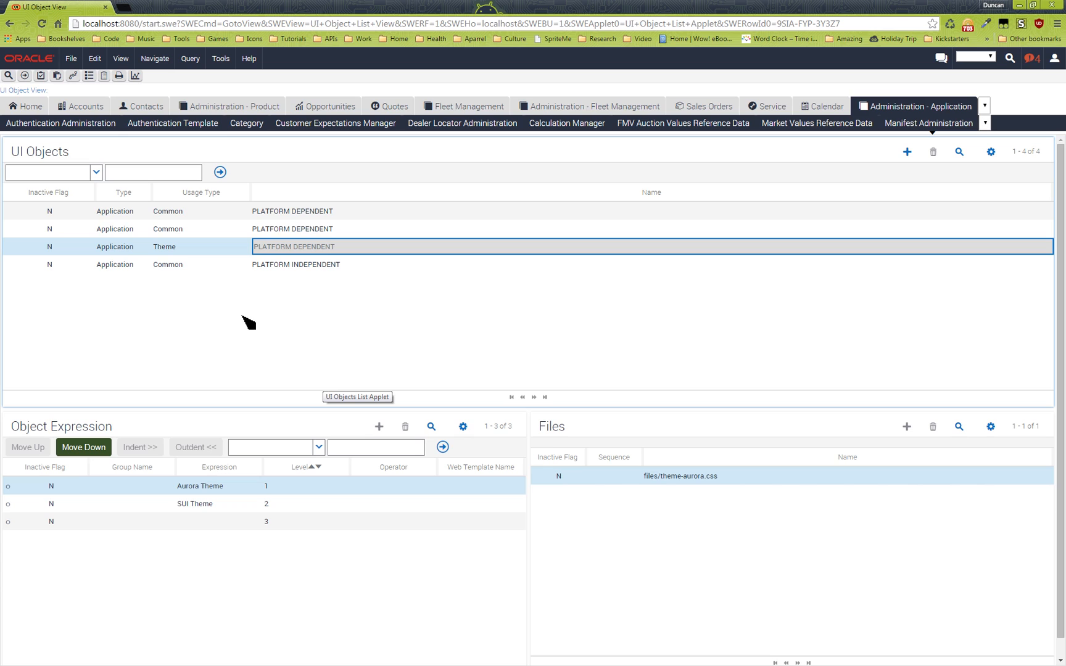
pyautogui.click(234, 488)
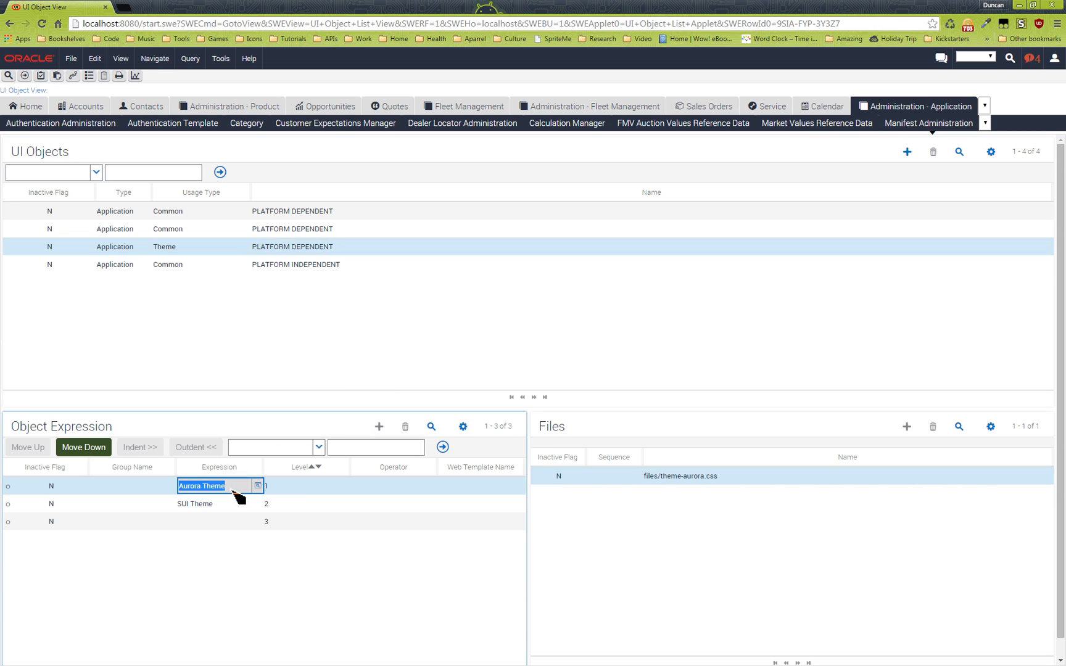
pyautogui.click(735, 477)
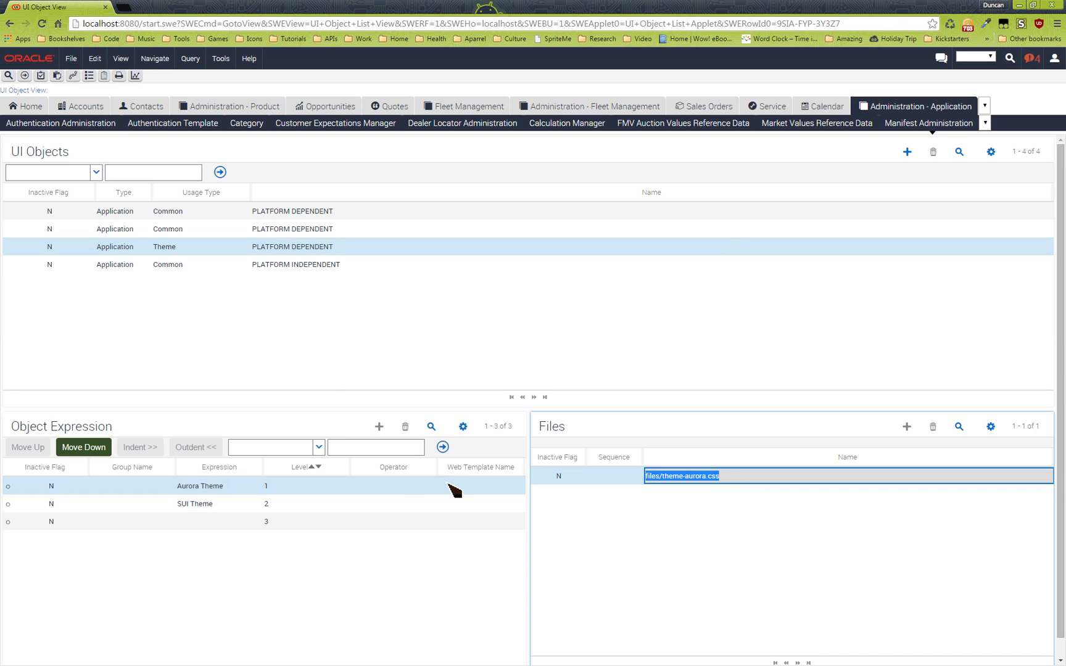
pyautogui.click(240, 505)
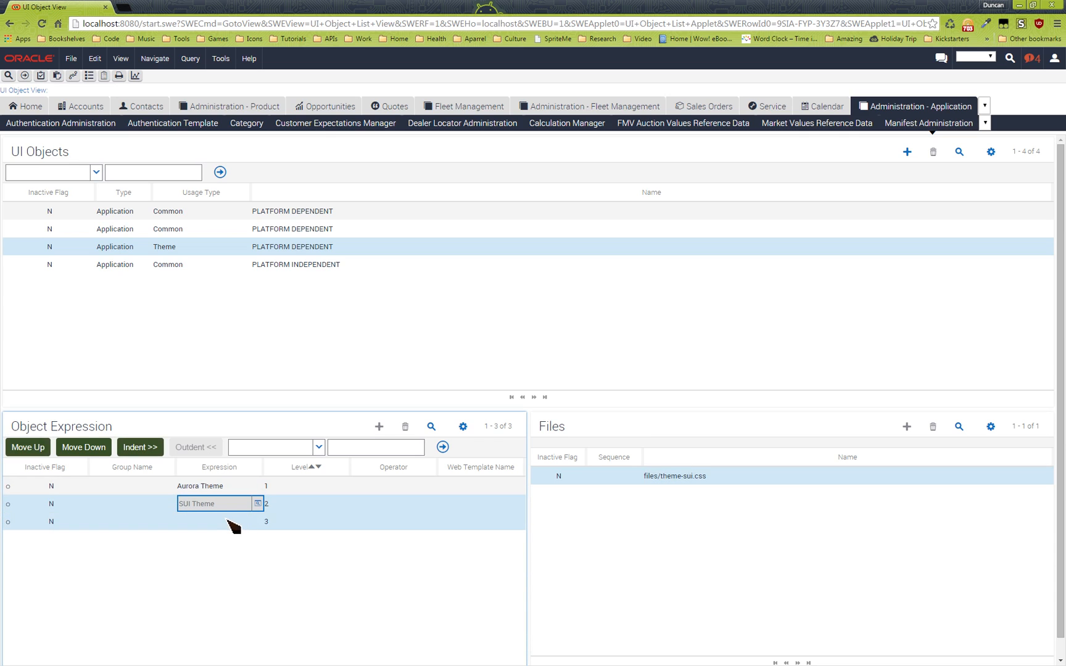
pyautogui.click(729, 483)
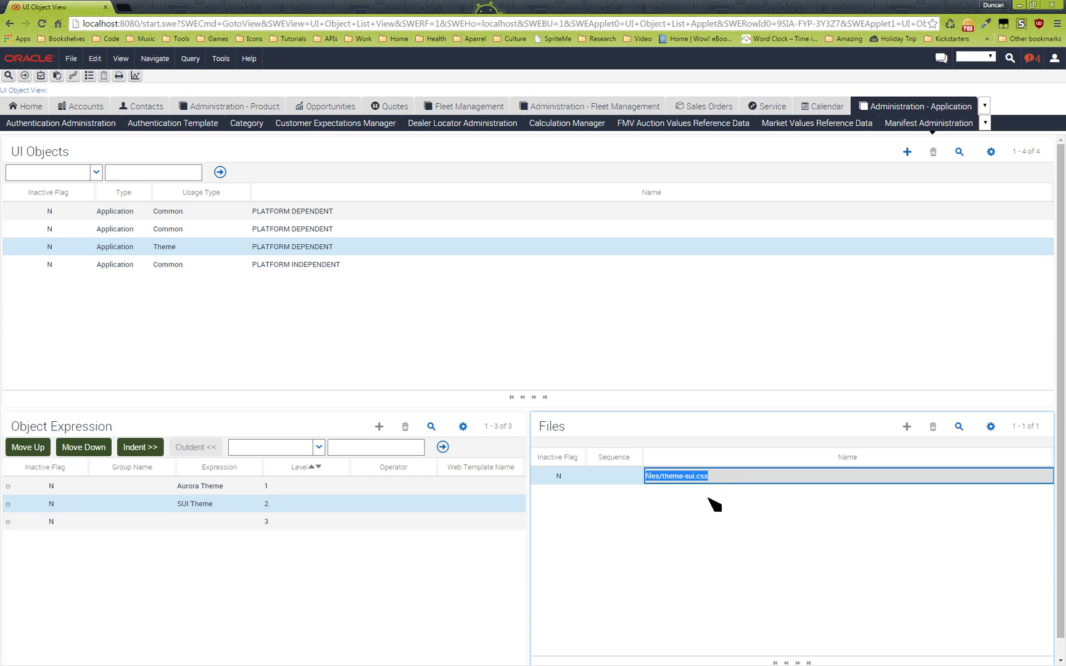
pyautogui.click(238, 530)
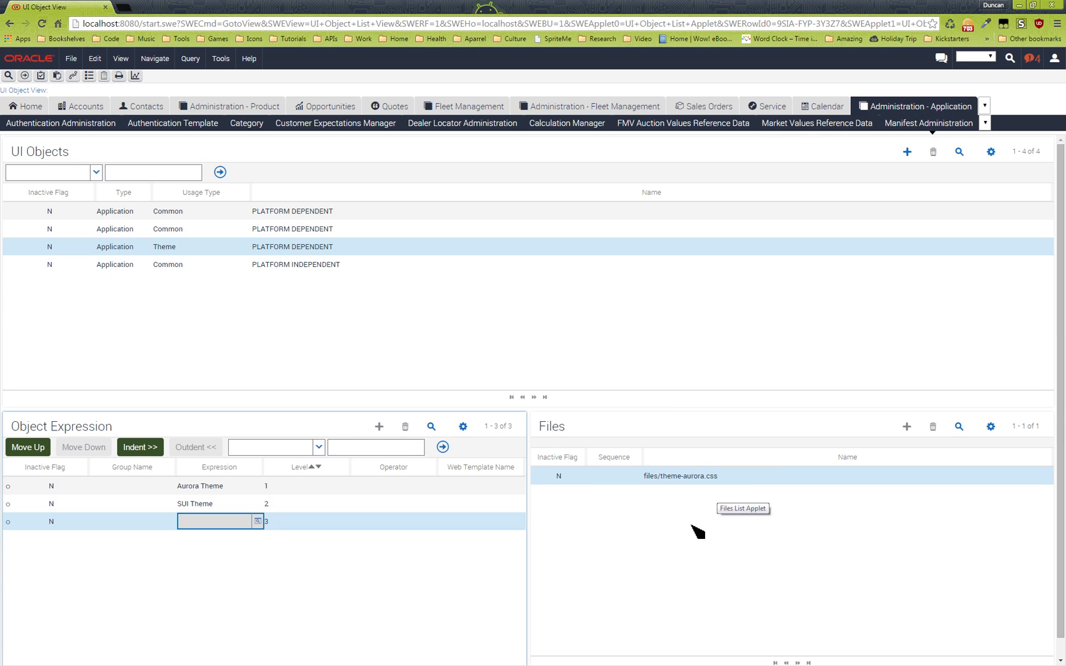
# Step: Copy the PLATFORM DEPENDENT Theme record in the UI Objects list and select the new copy
pyautogui.click(293, 246)
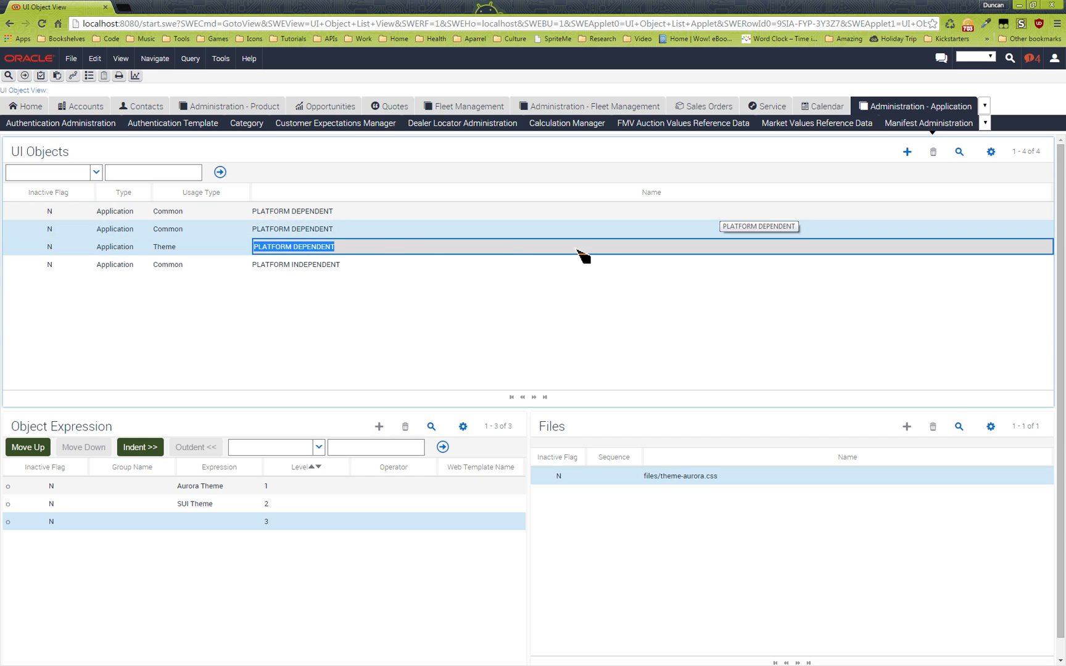
pyautogui.hotkey('ctrl', 'b')
pyautogui.click(358, 246)
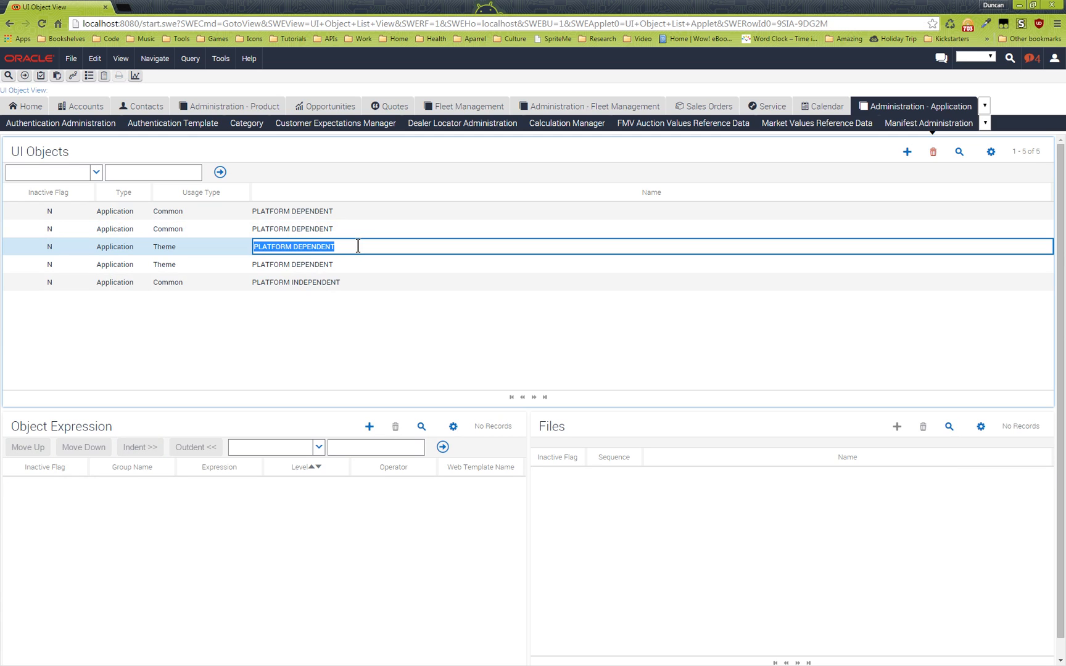
pyautogui.click(357, 266)
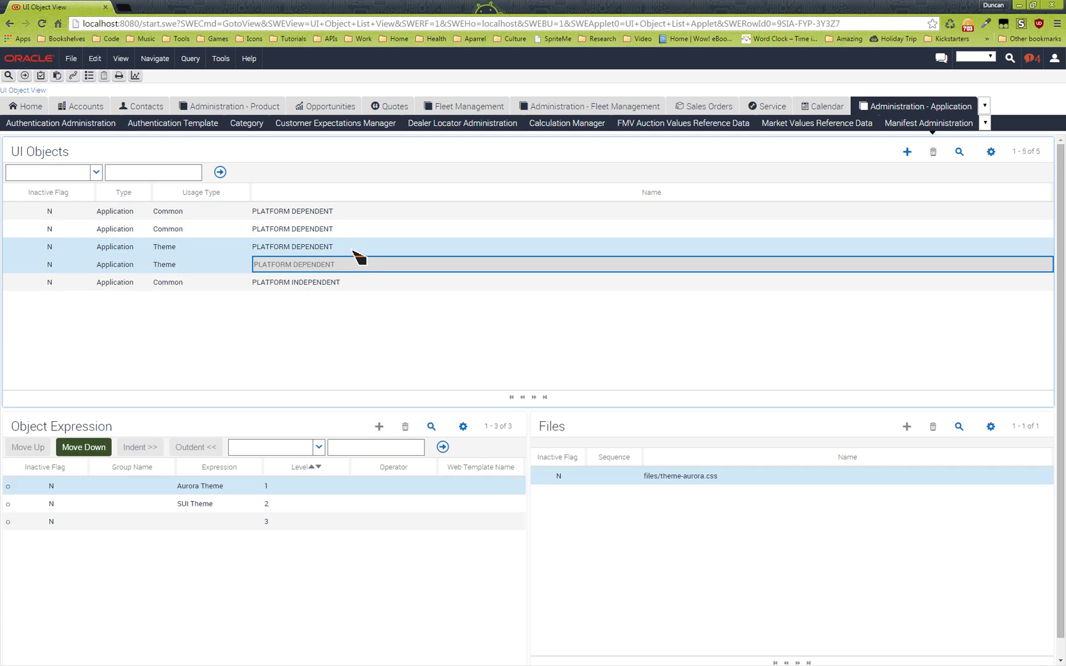
pyautogui.click(350, 248)
pyautogui.scroll(-1, 292, 517)
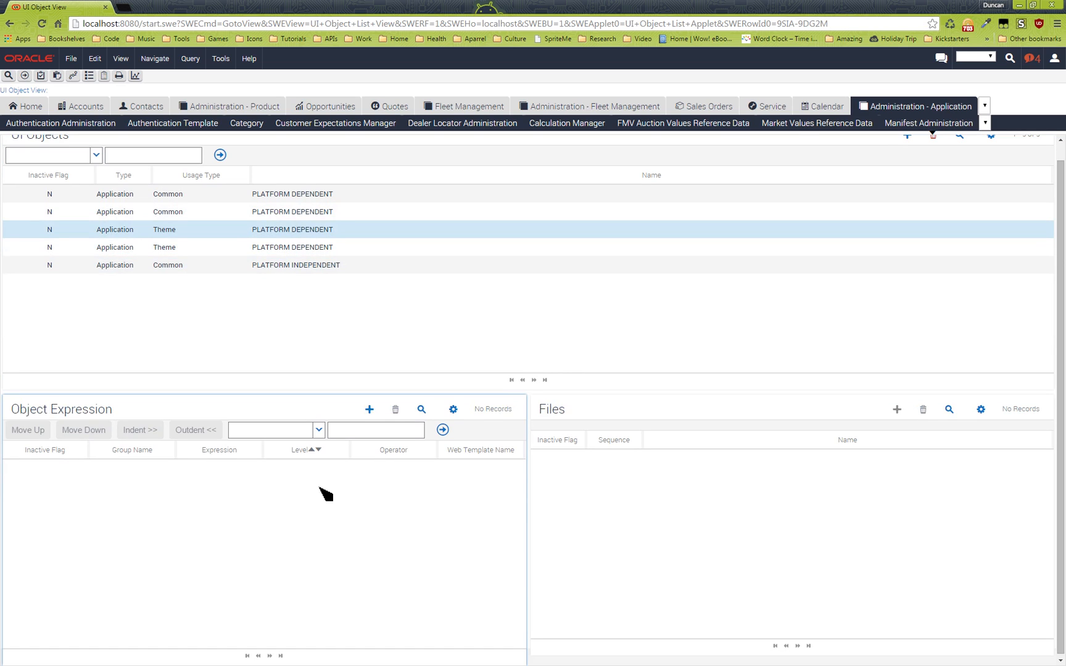
# Step: Add an object expression to the copied Theme record, using the Aurora Theme expression at level 1
pyautogui.click(374, 411)
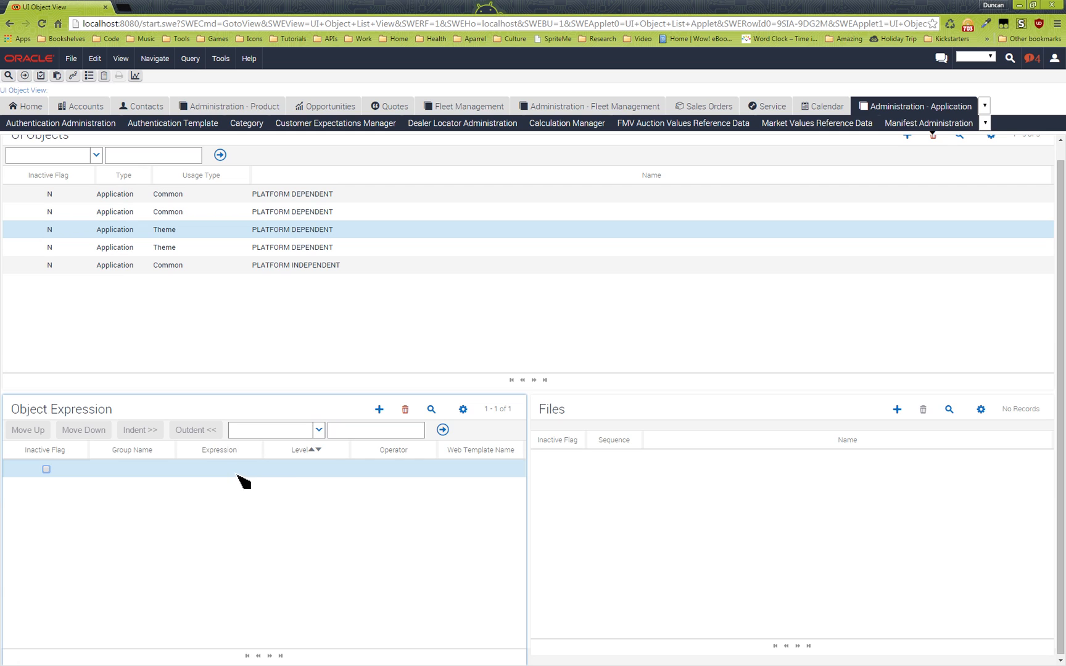
pyautogui.click(287, 471)
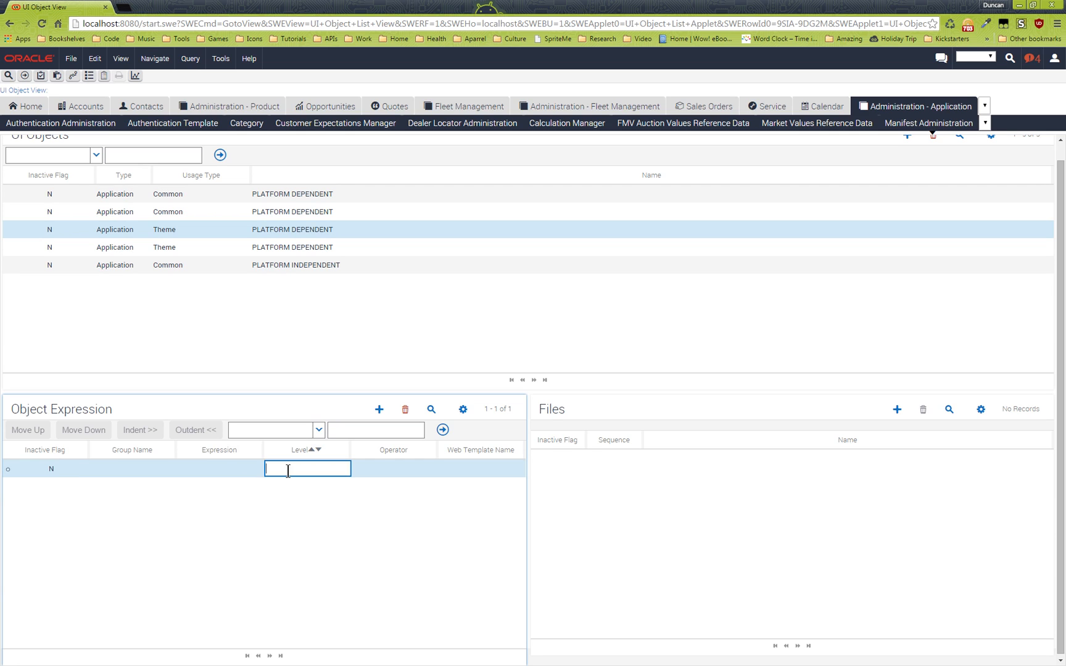
pyautogui.click(232, 469)
pyautogui.click(257, 470)
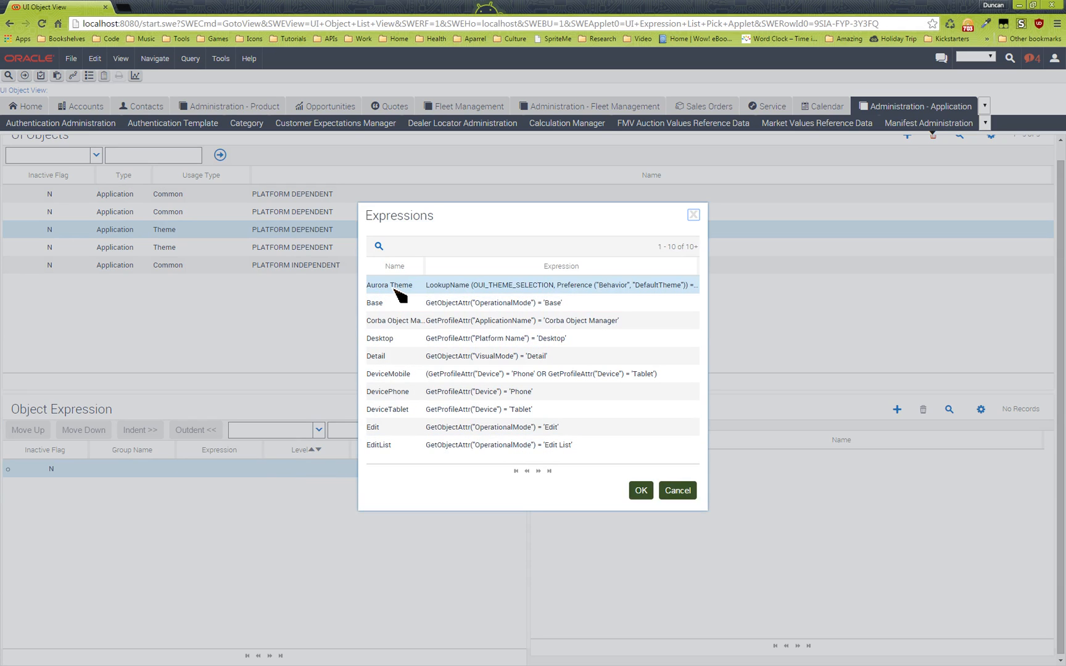
pyautogui.click(396, 290)
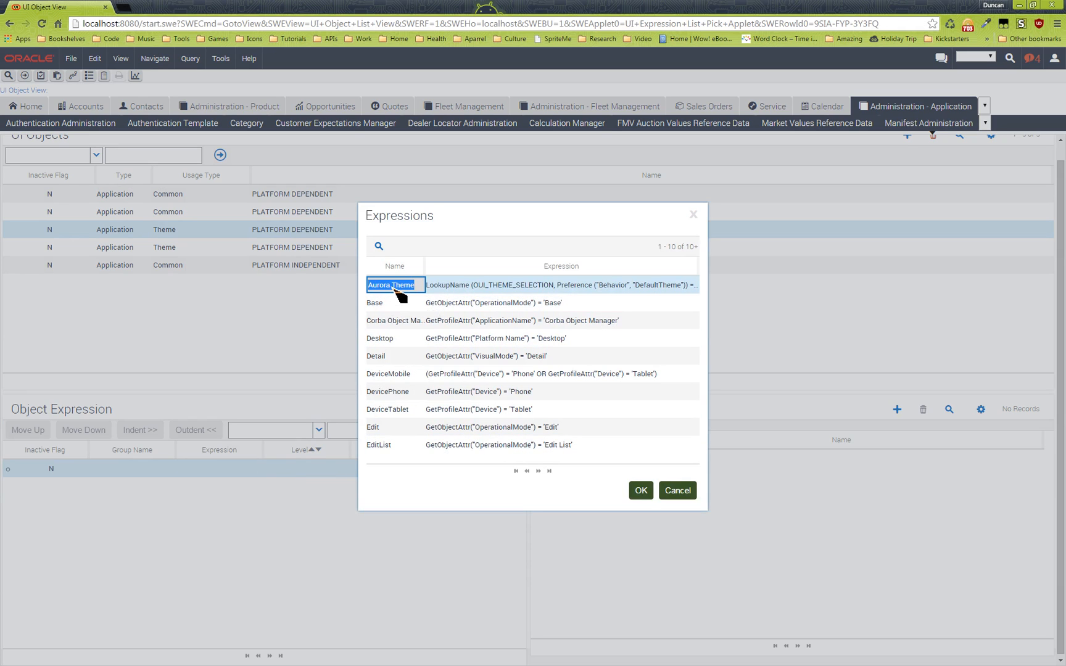
pyautogui.click(641, 490)
pyautogui.click(294, 469)
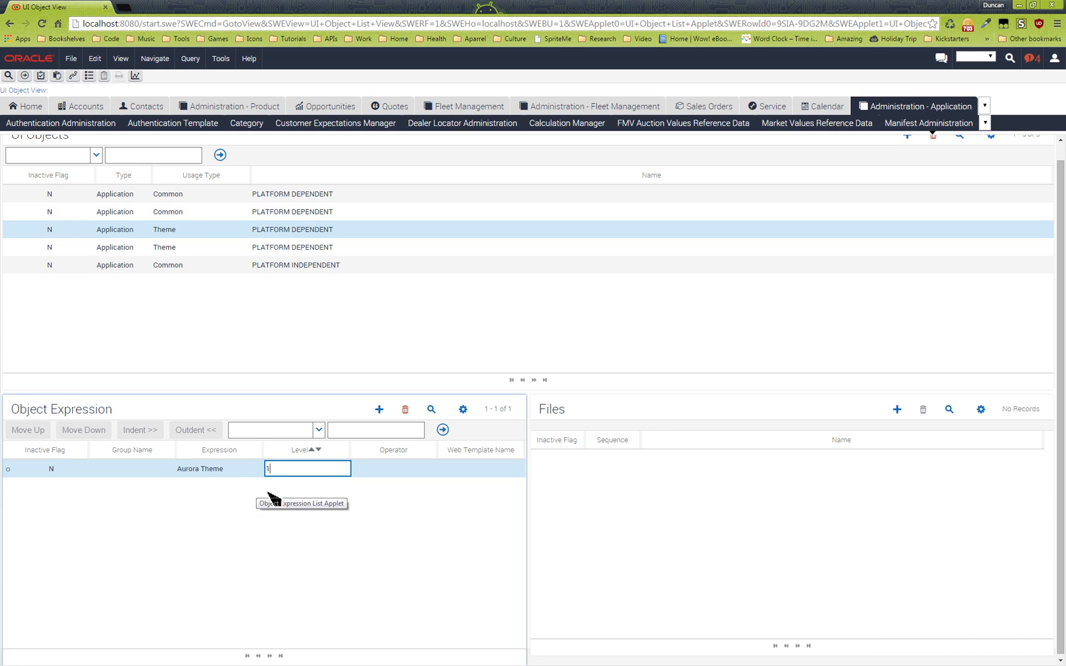
pyautogui.click(691, 514)
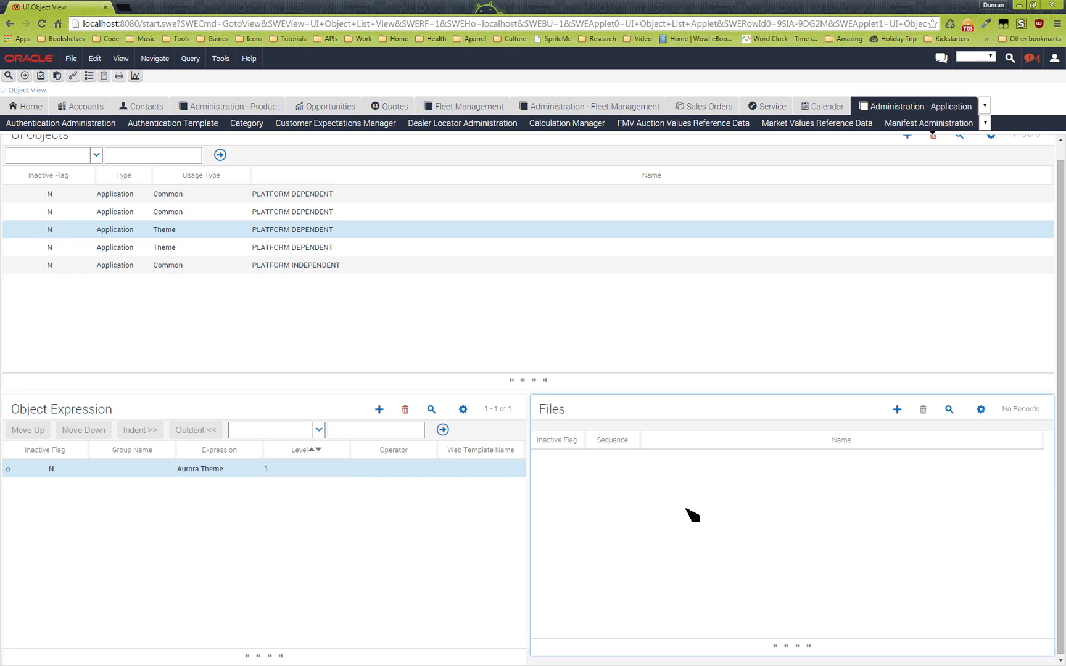
# Step: Associate files/theme-aurora.css with the copied Theme record's Aurora Theme expression and set its sequence to 1
pyautogui.click(281, 248)
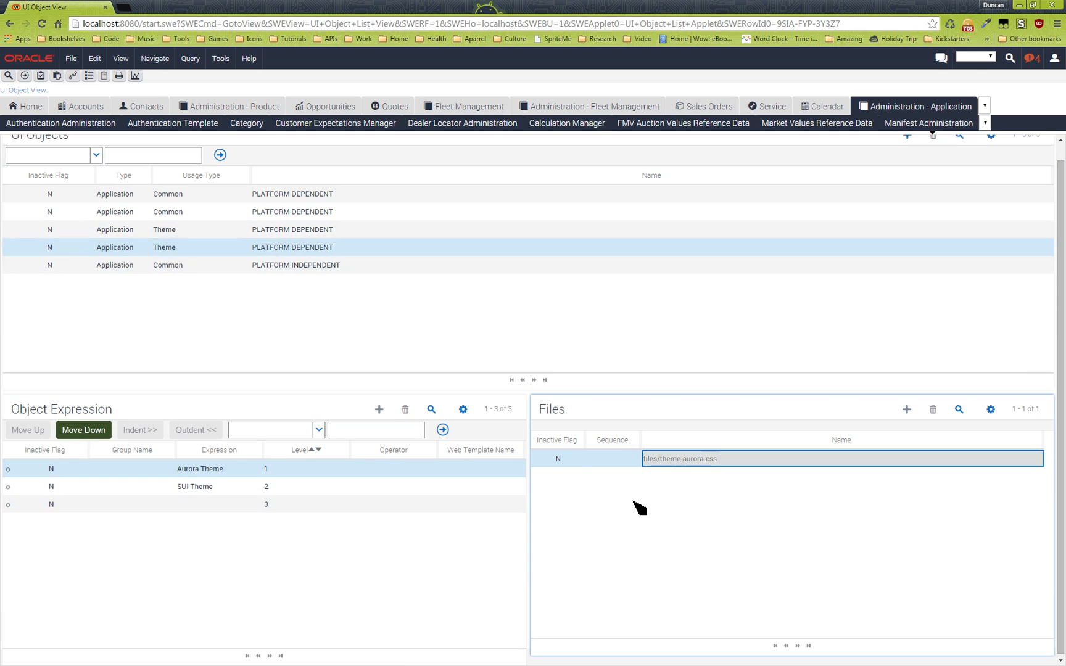
pyautogui.click(274, 229)
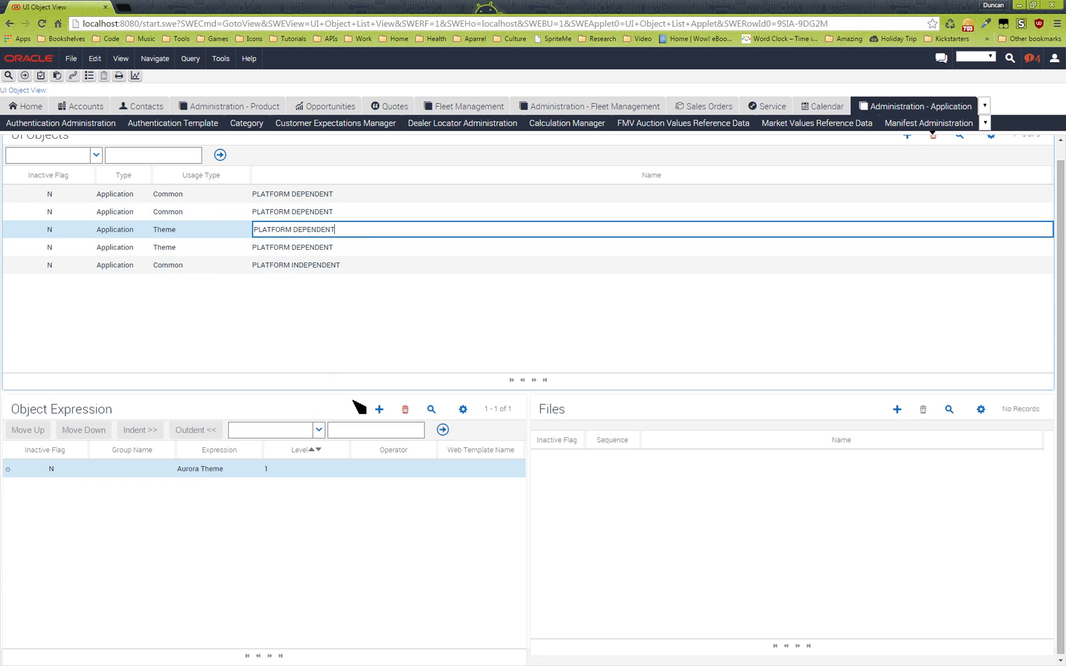
pyautogui.click(897, 409)
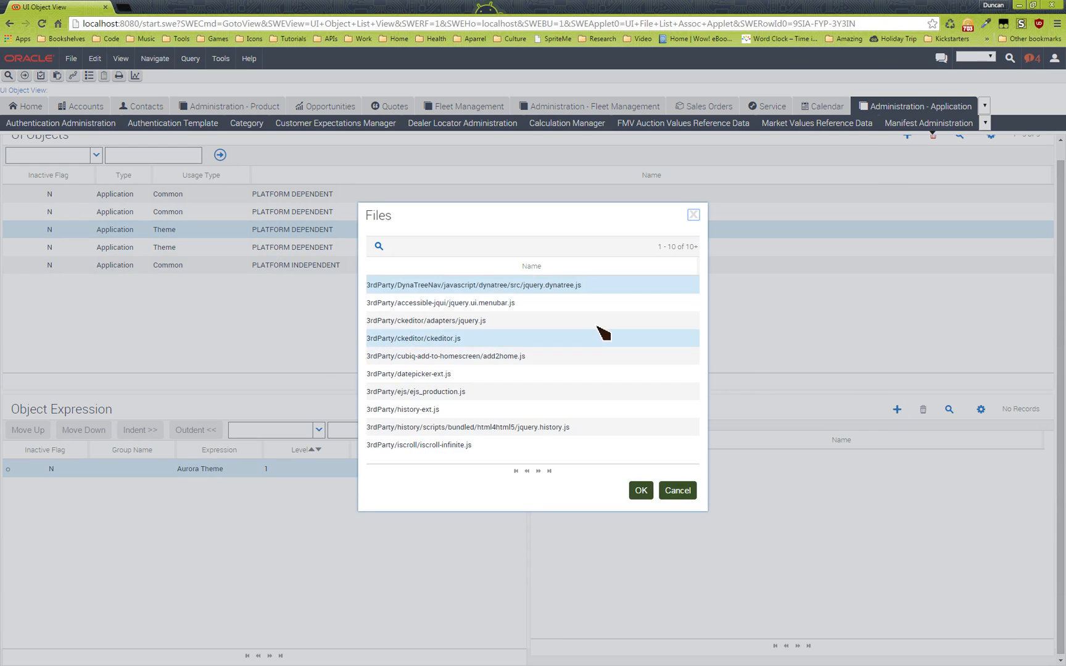
pyautogui.click(379, 246)
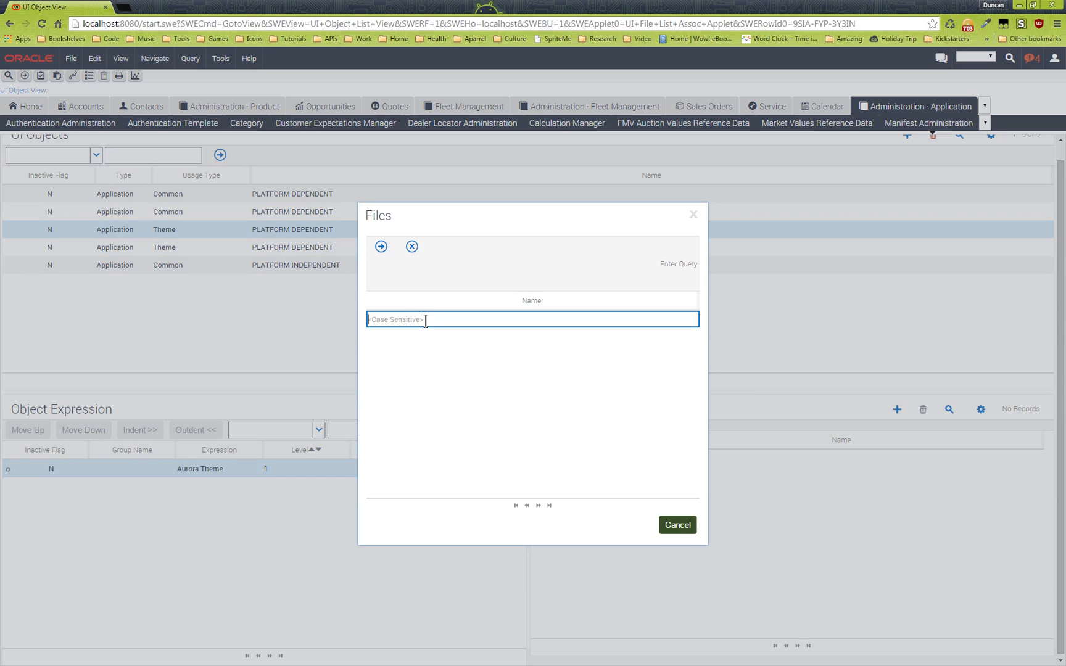
pyautogui.write('*auro*')
pyautogui.press('Return')
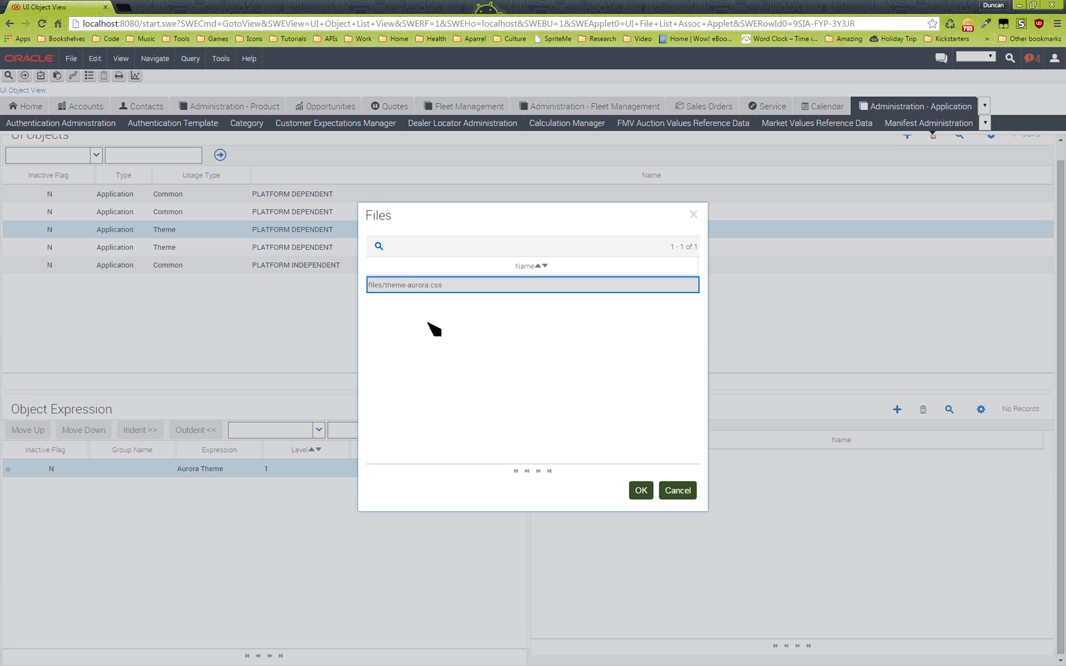
pyautogui.click(639, 491)
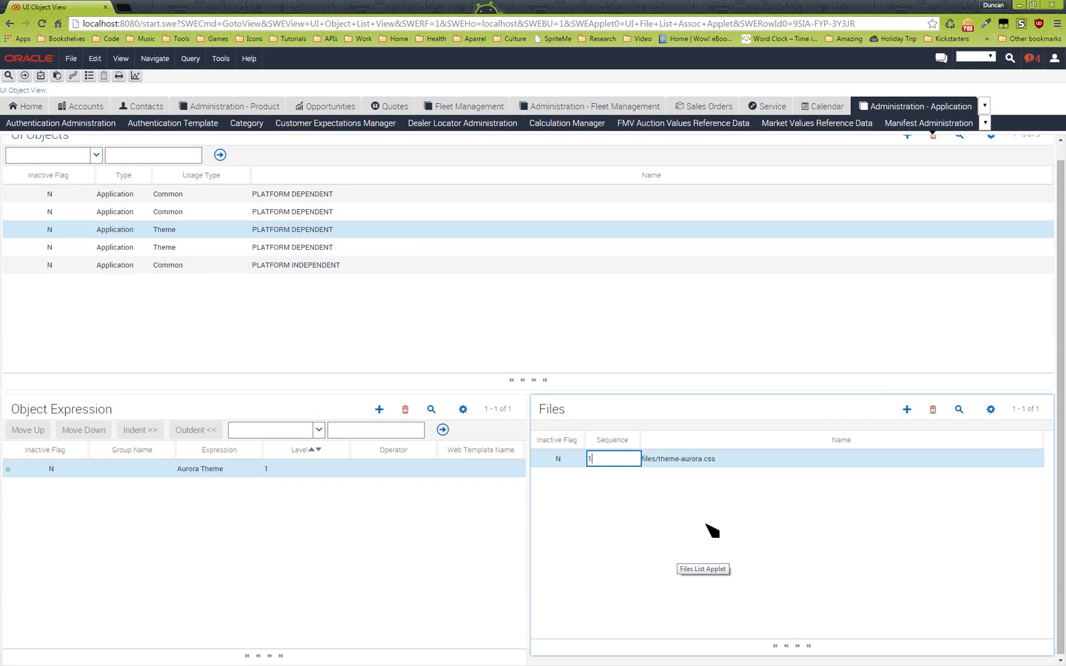
pyautogui.click(789, 515)
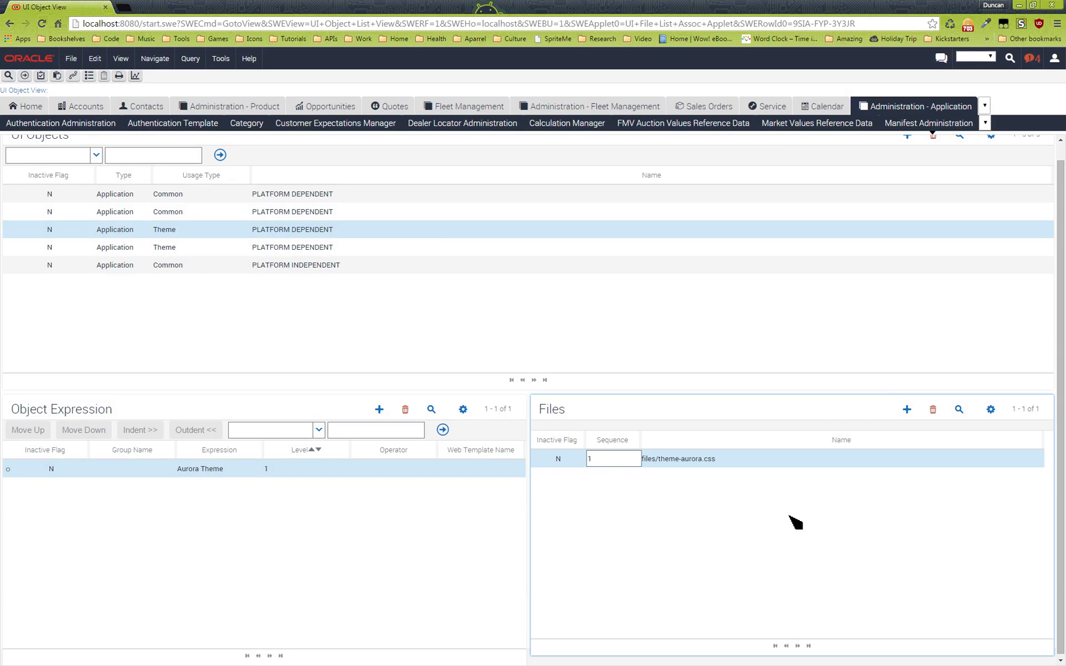
# Step: Associate files/custom/theme-demo.css with the same Aurora Theme expression and set its sequence to 2
pyautogui.click(907, 409)
pyautogui.click(381, 246)
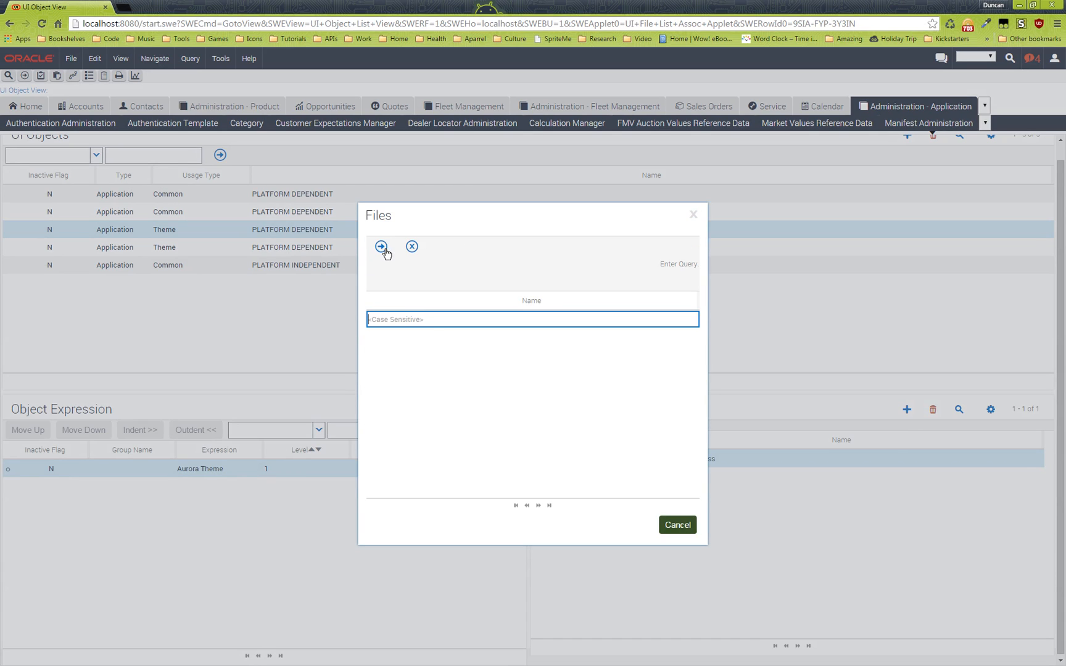
pyautogui.write('*')
pyautogui.press('Return')
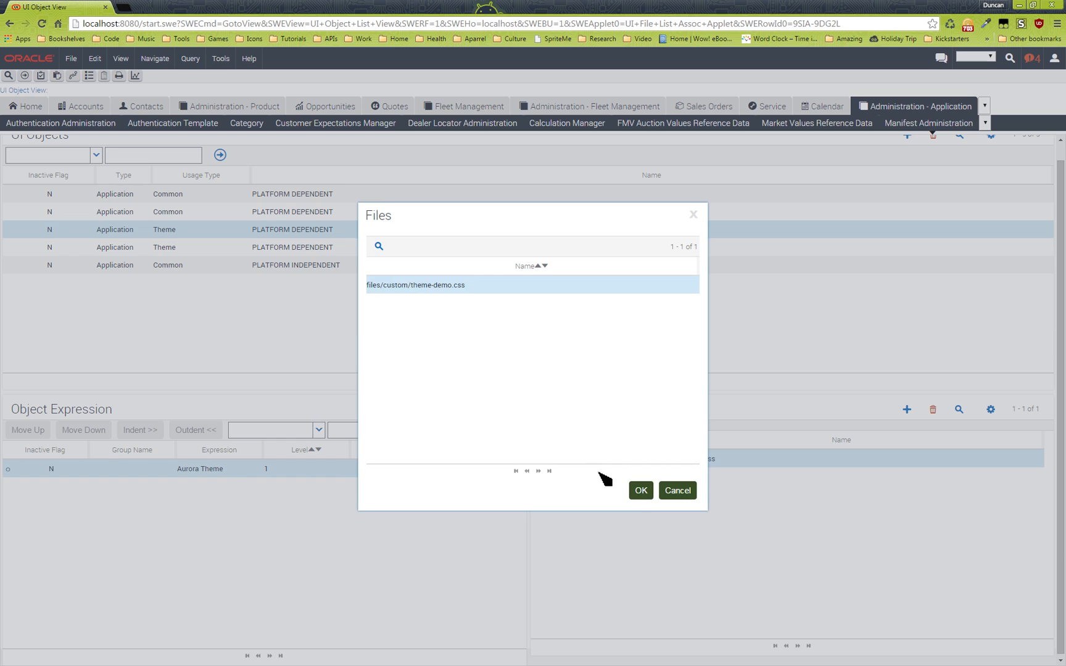
pyautogui.click(641, 491)
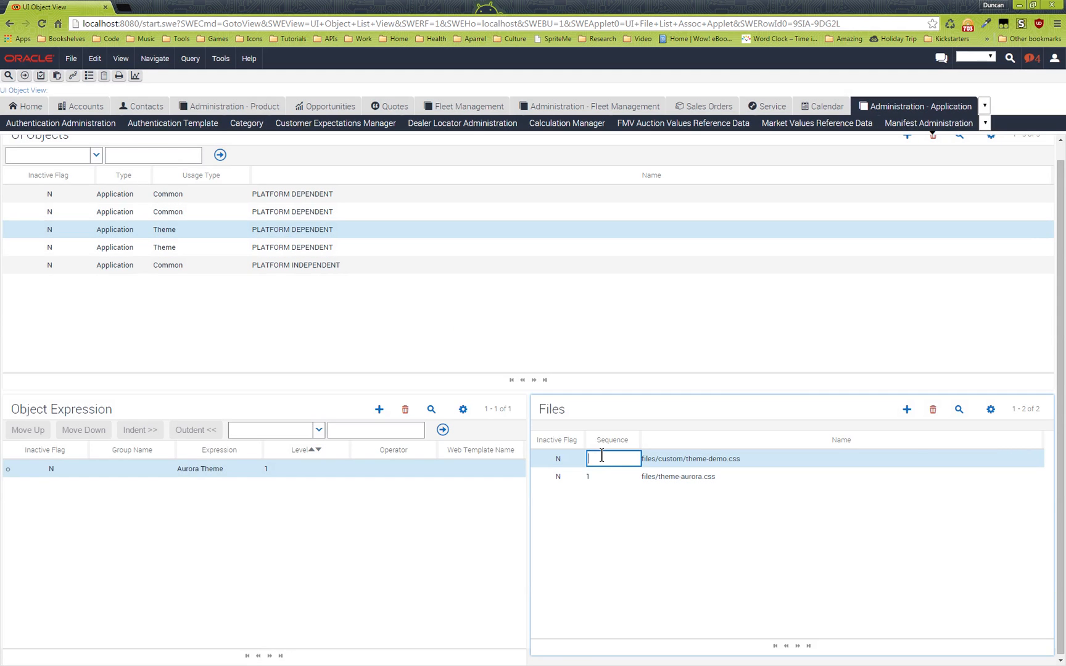
pyautogui.click(617, 478)
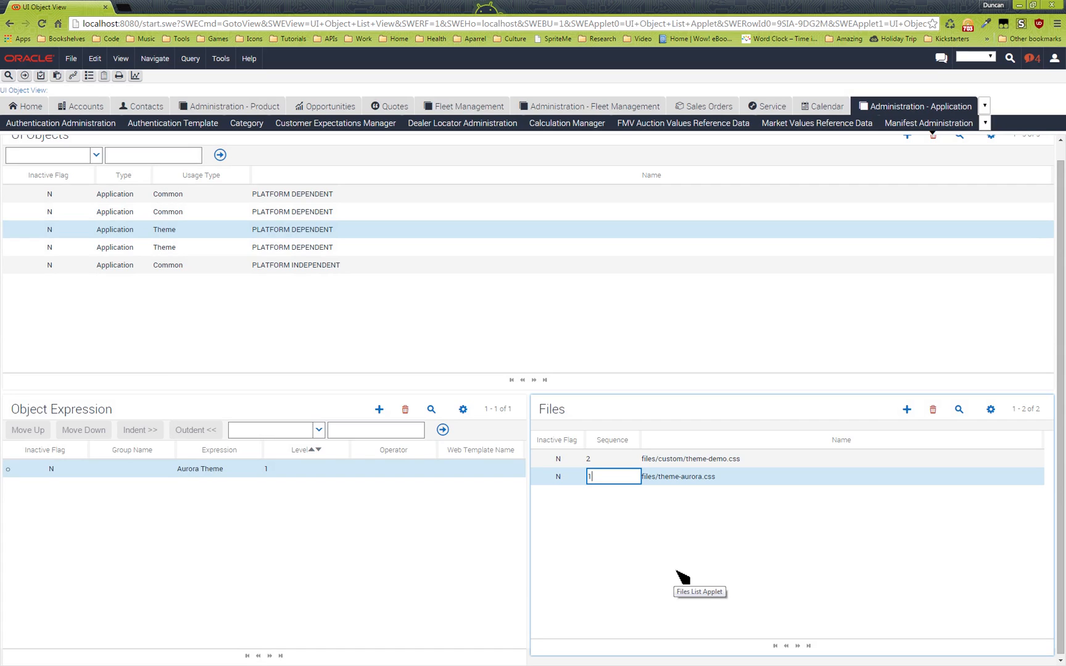
# Step: Compare the file sequence of the copied Theme record with the expressions and files of the original Theme record
pyautogui.click(737, 464)
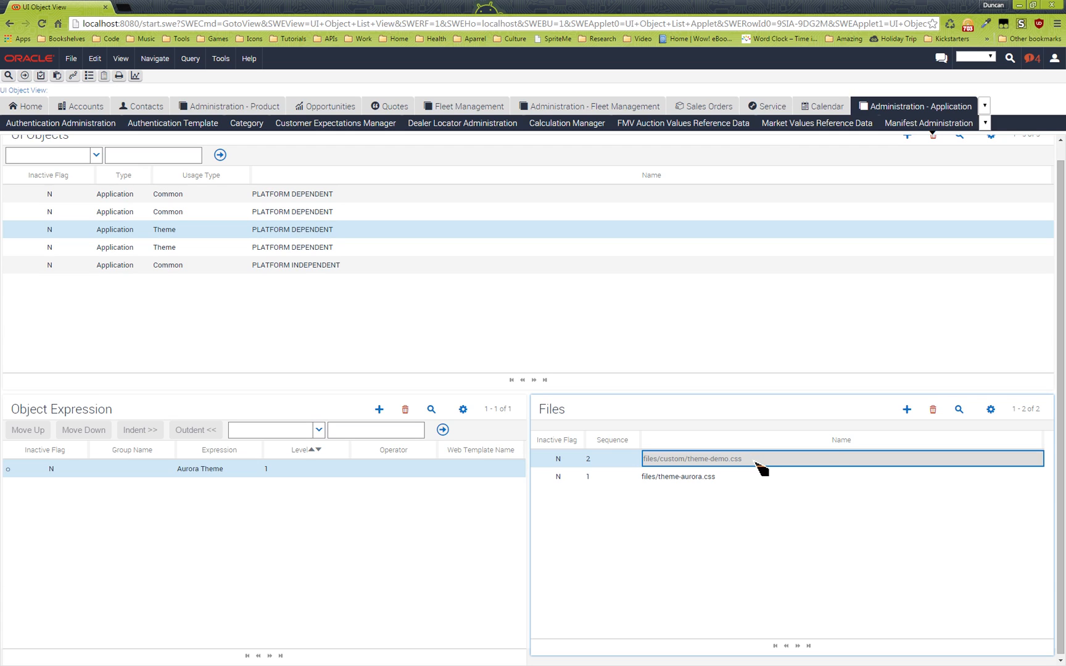
pyautogui.click(744, 482)
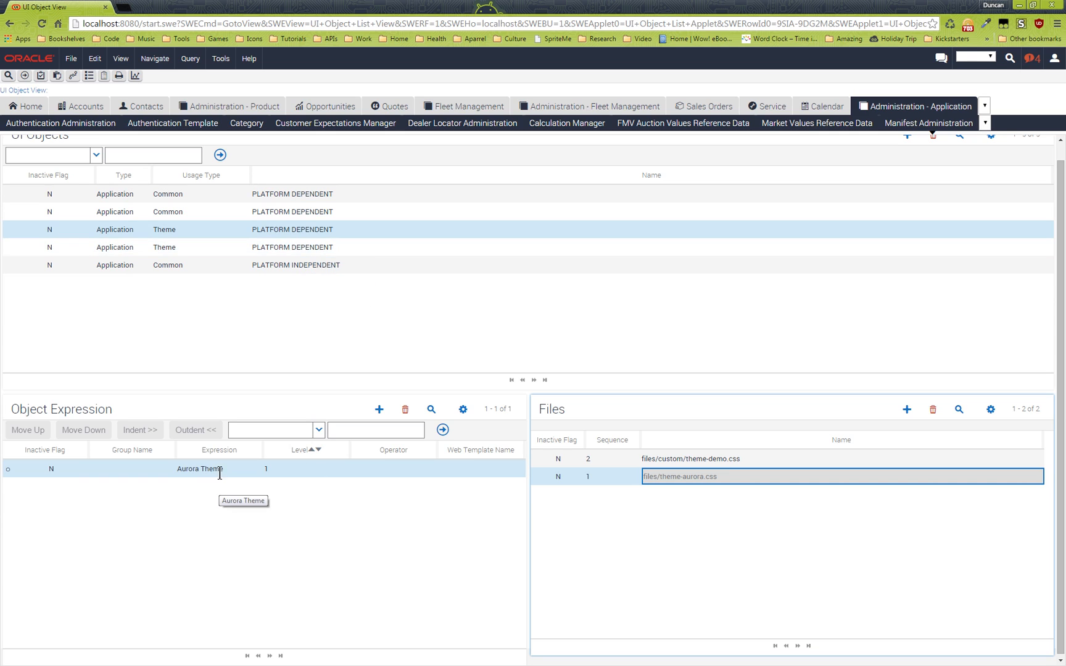
pyautogui.click(289, 246)
pyautogui.click(244, 488)
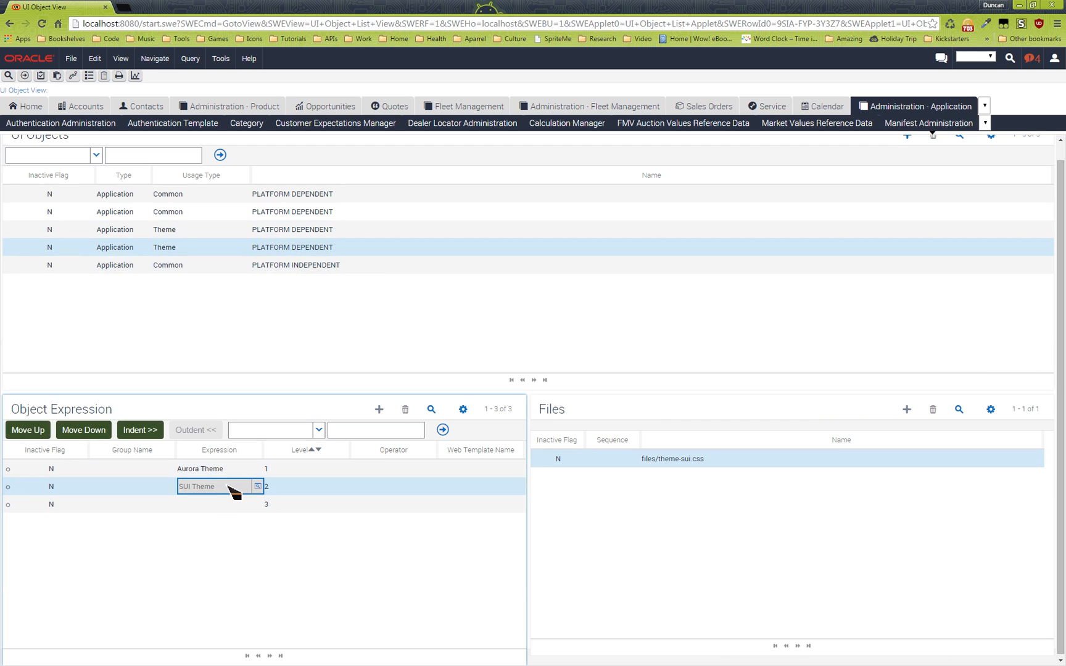
pyautogui.click(235, 504)
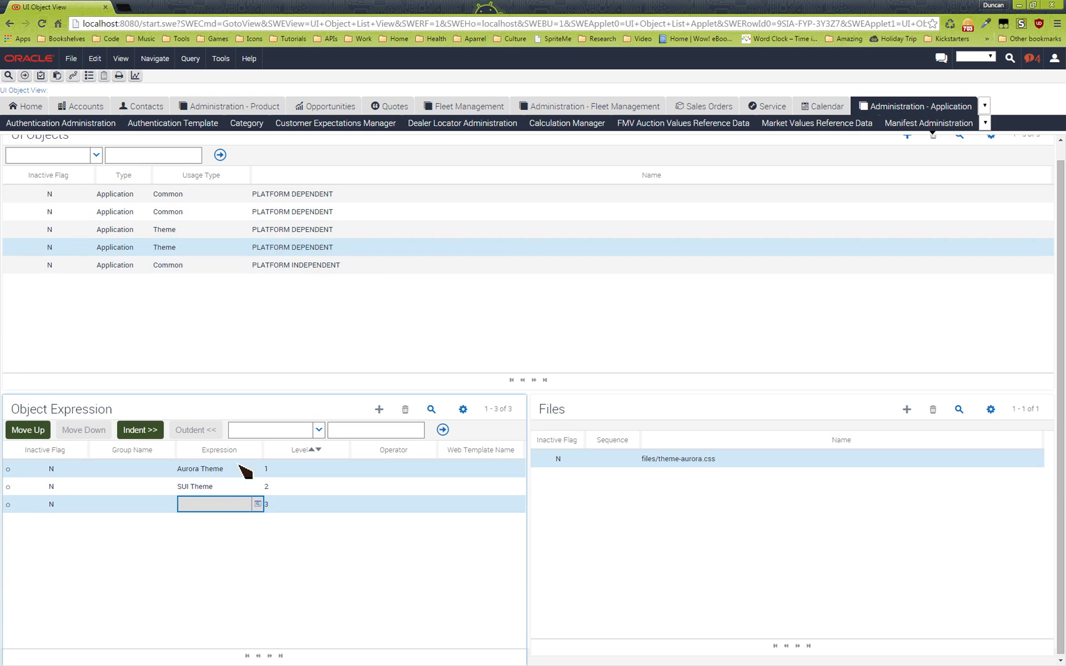
pyautogui.click(293, 229)
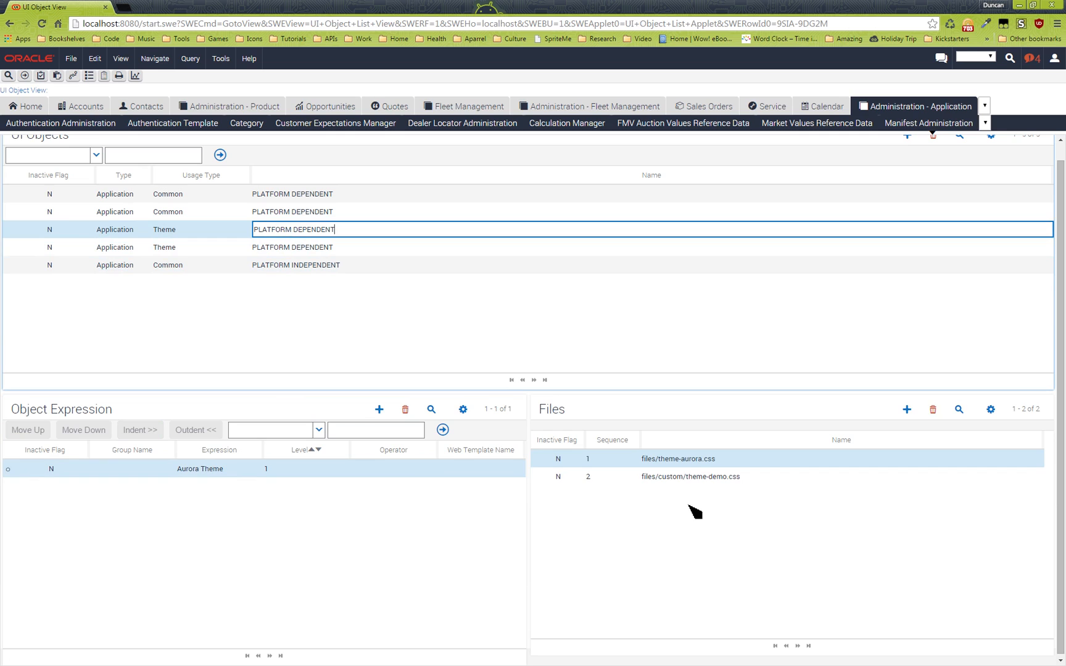
pyautogui.keyDown('shift'); pyautogui.click(768, 482); pyautogui.keyUp('shift')
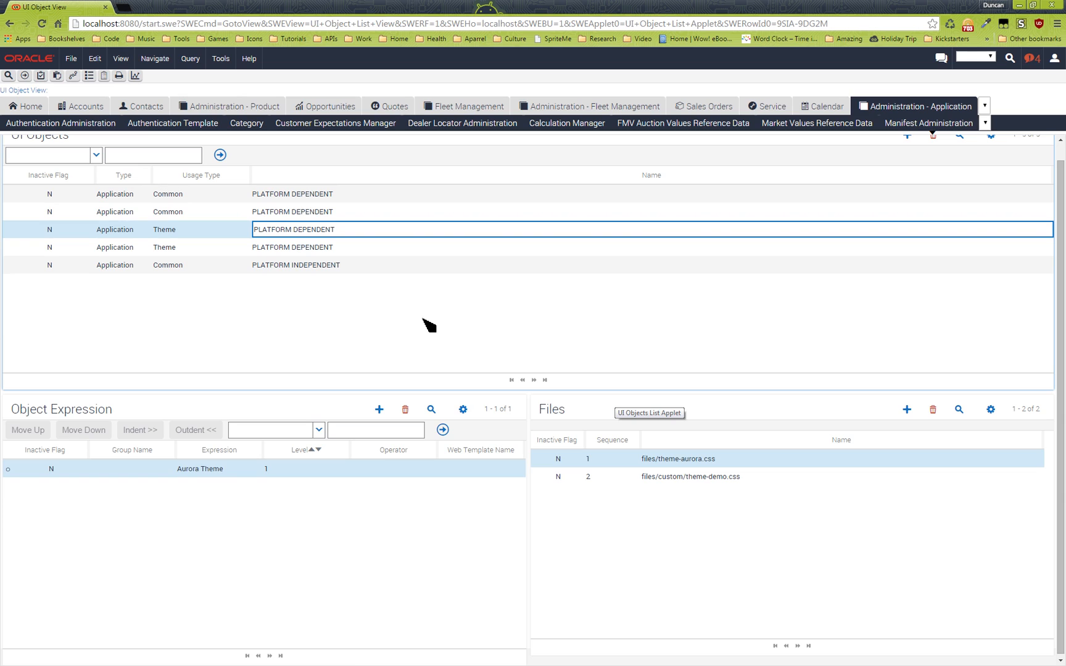
# Step: Close the Siebel session, and on the new session's Home page inspect the HTML head for the files/custom/theme-demo.css stylesheet link
pyautogui.click(1053, 6)
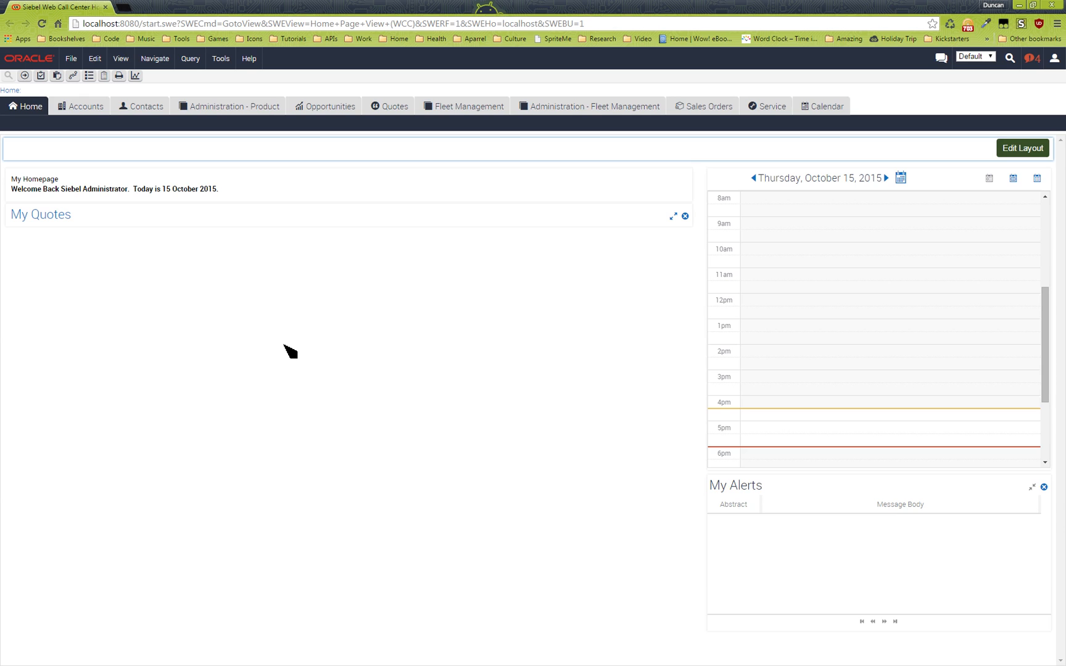
pyautogui.press('F12')
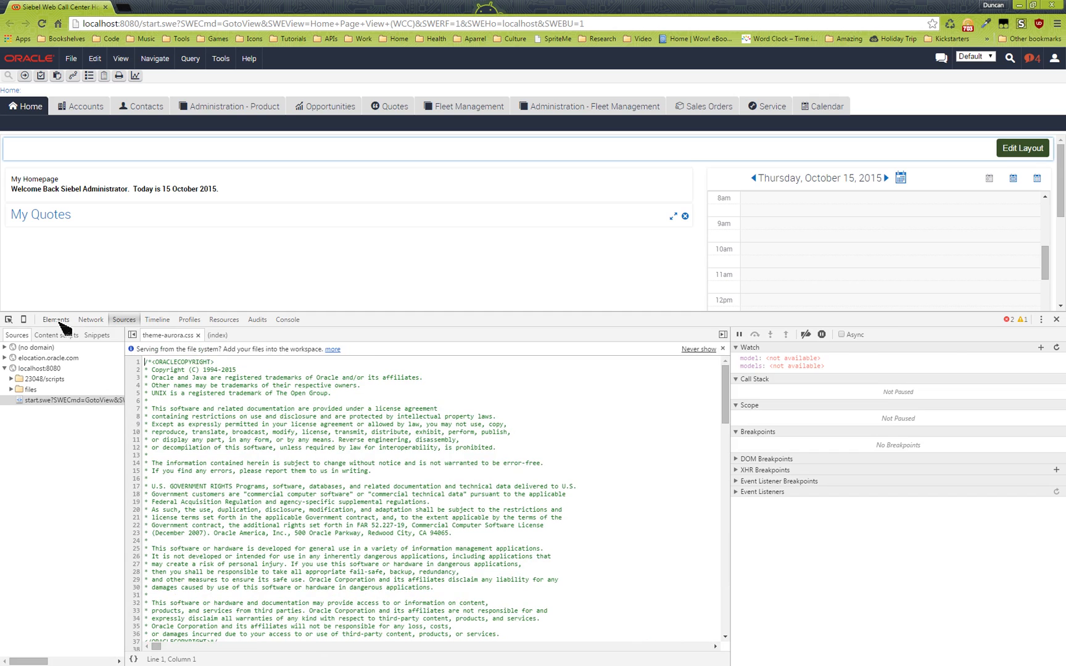
pyautogui.click(57, 320)
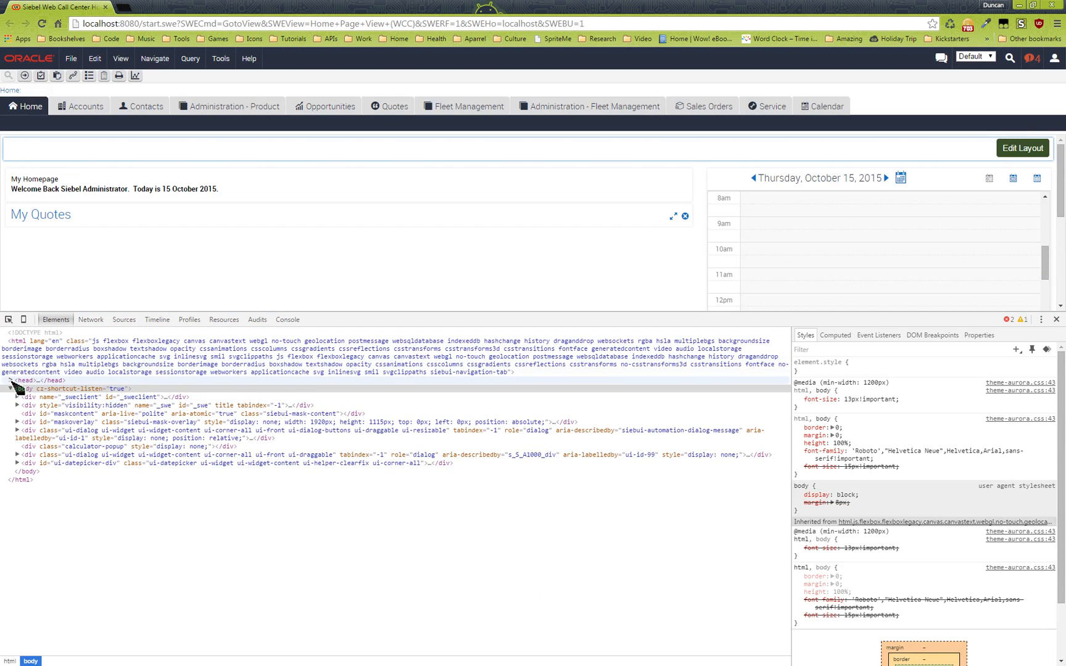
pyautogui.click(10, 380)
pyautogui.scroll(-3, 126, 437)
pyautogui.scroll(-10, 126, 437)
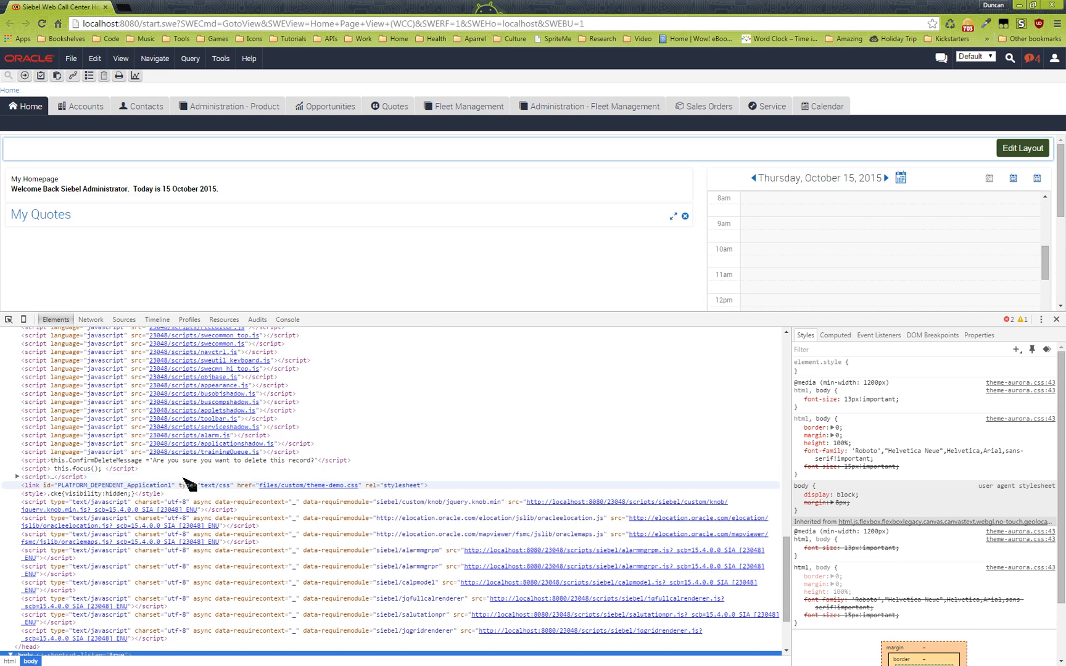
# Step: Compare where the theme-aurora.css and theme-demo.css links sit within the HTML head, and close the developer tools
pyautogui.scroll(2, 168, 493)
pyautogui.scroll(6, 160, 494)
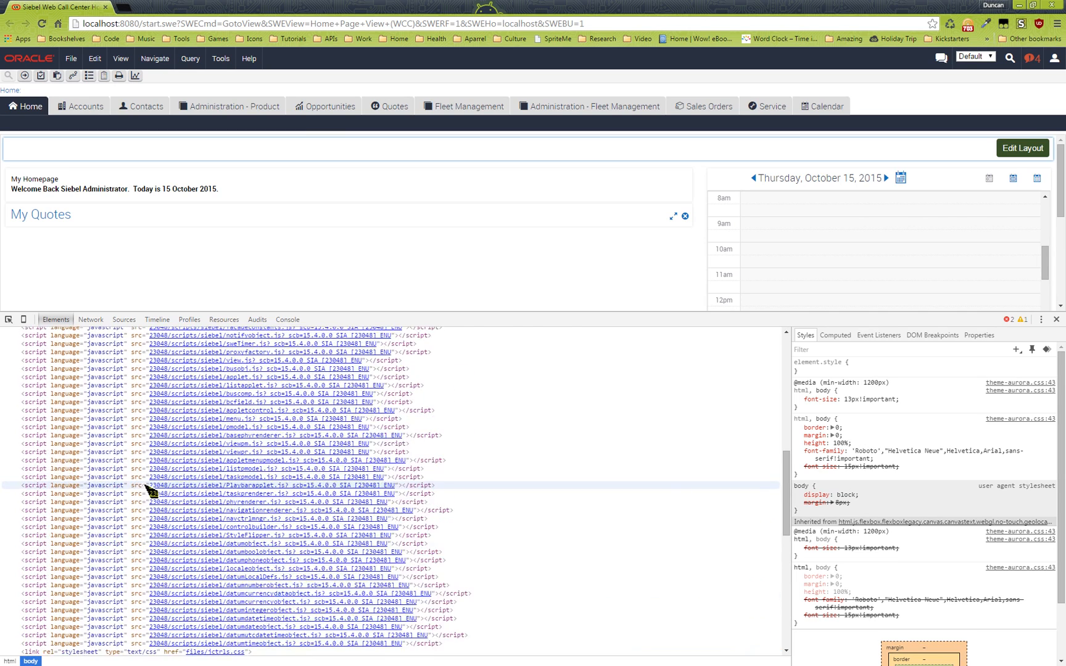
pyautogui.scroll(1, 150, 492)
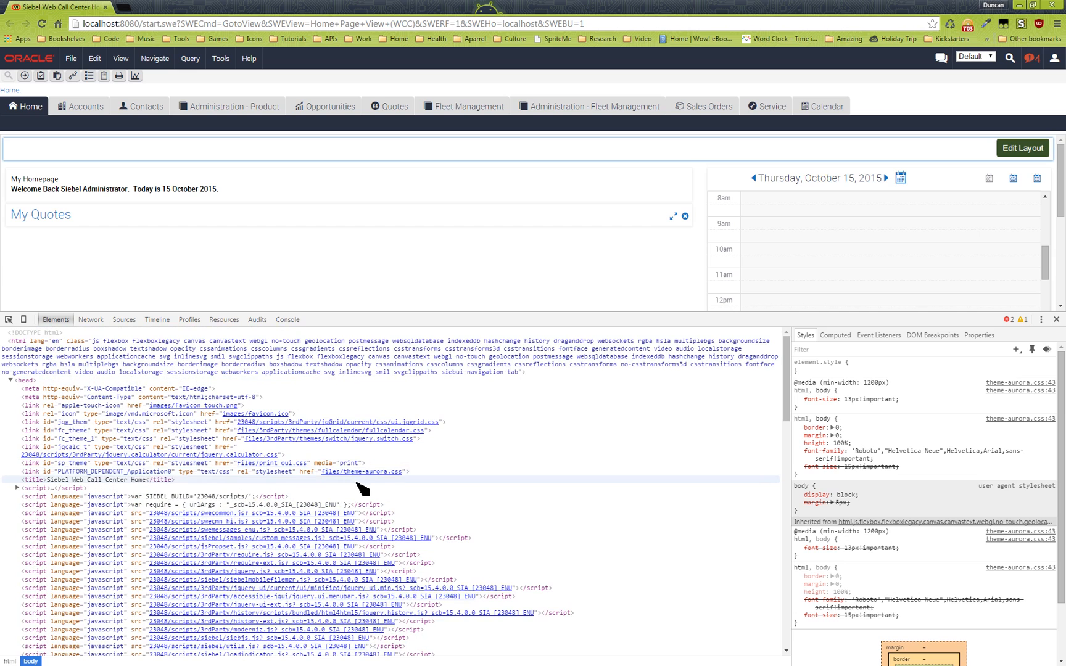
pyautogui.scroll(-15, 327, 512)
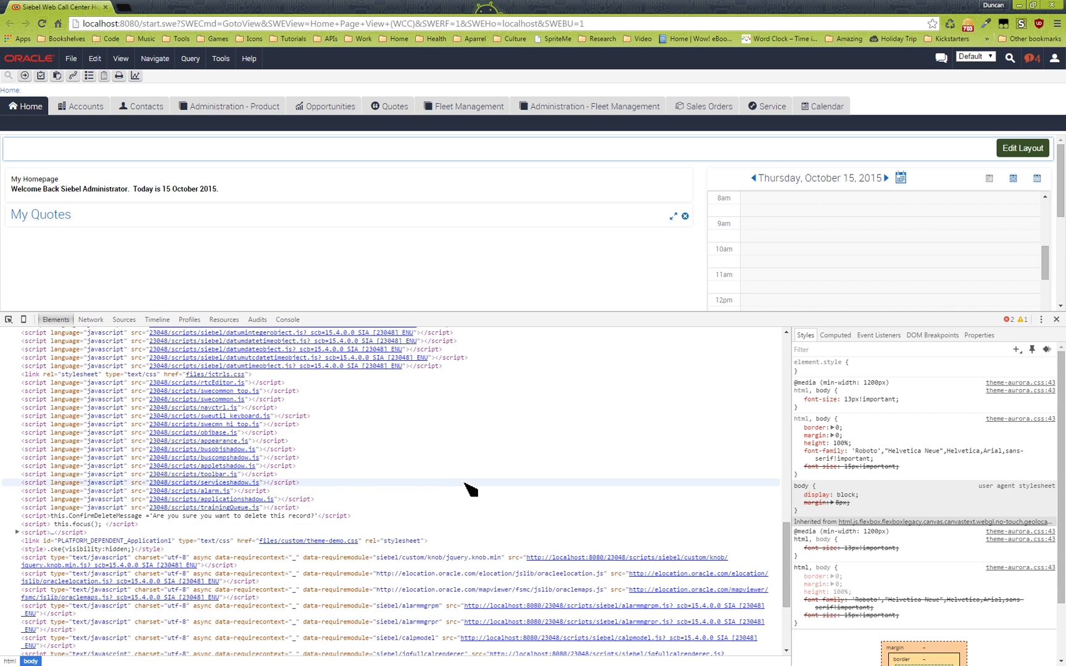
pyautogui.scroll(4, 471, 489)
pyautogui.scroll(-4, 466, 487)
pyautogui.click(1058, 320)
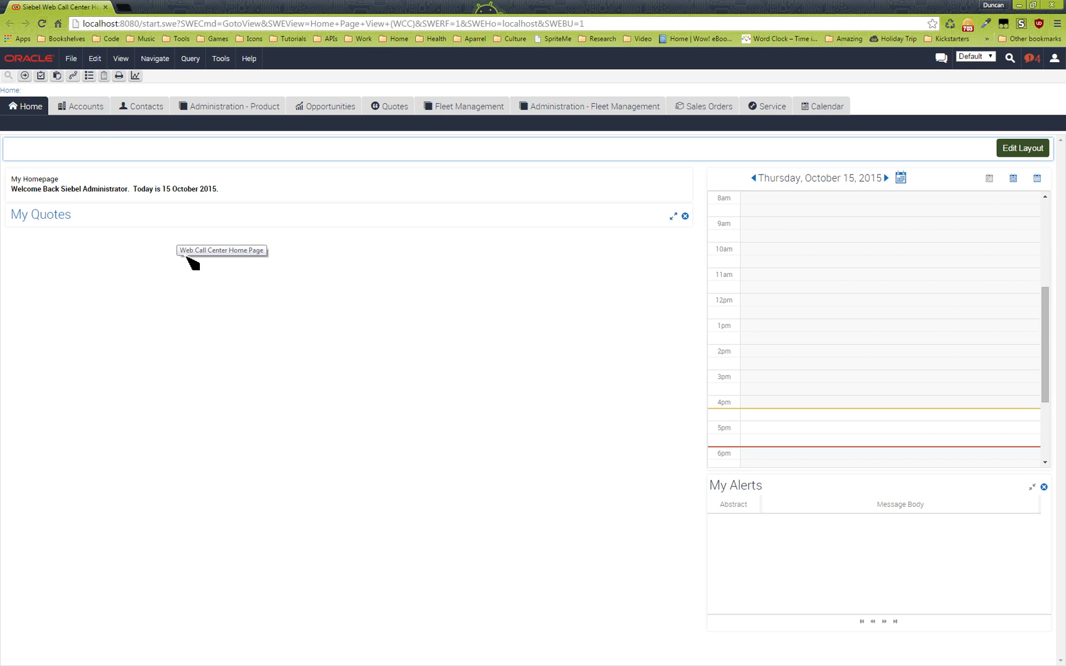
# Step: Open the All Accounts list in the Accounts screen
pyautogui.click(87, 108)
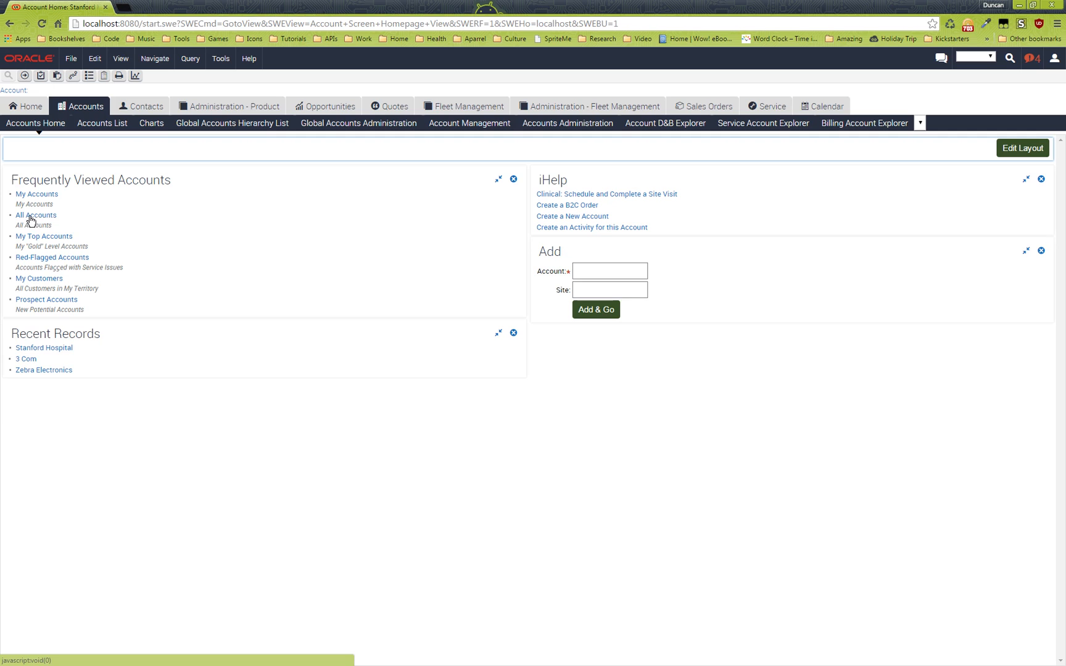
pyautogui.click(29, 217)
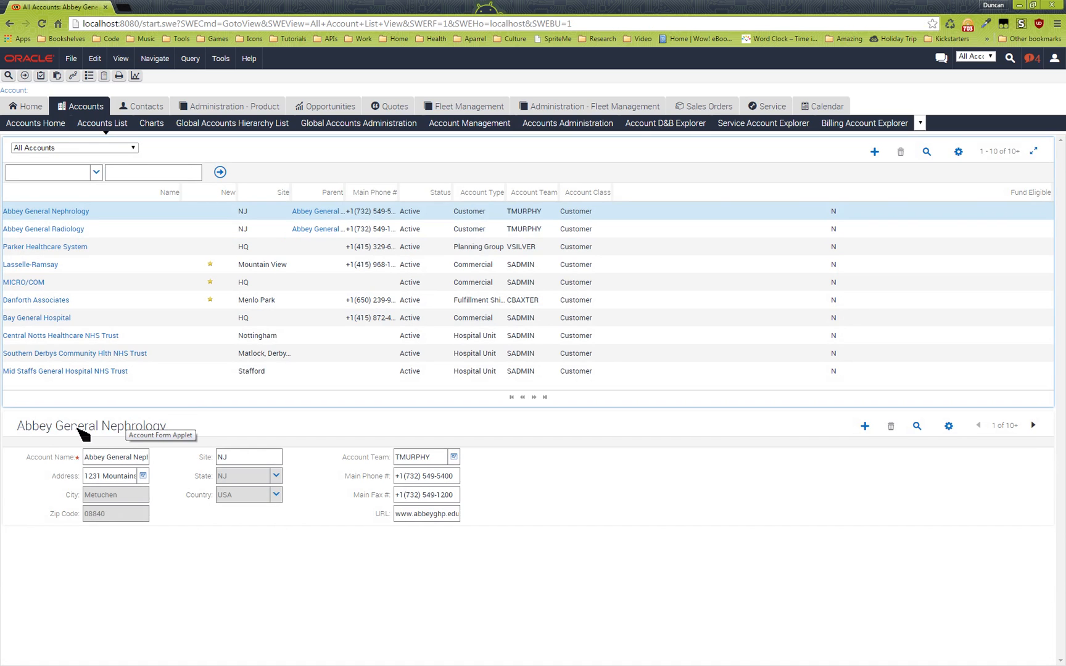
pyautogui.moveTo(18, 427); pyautogui.dragTo(180, 432)
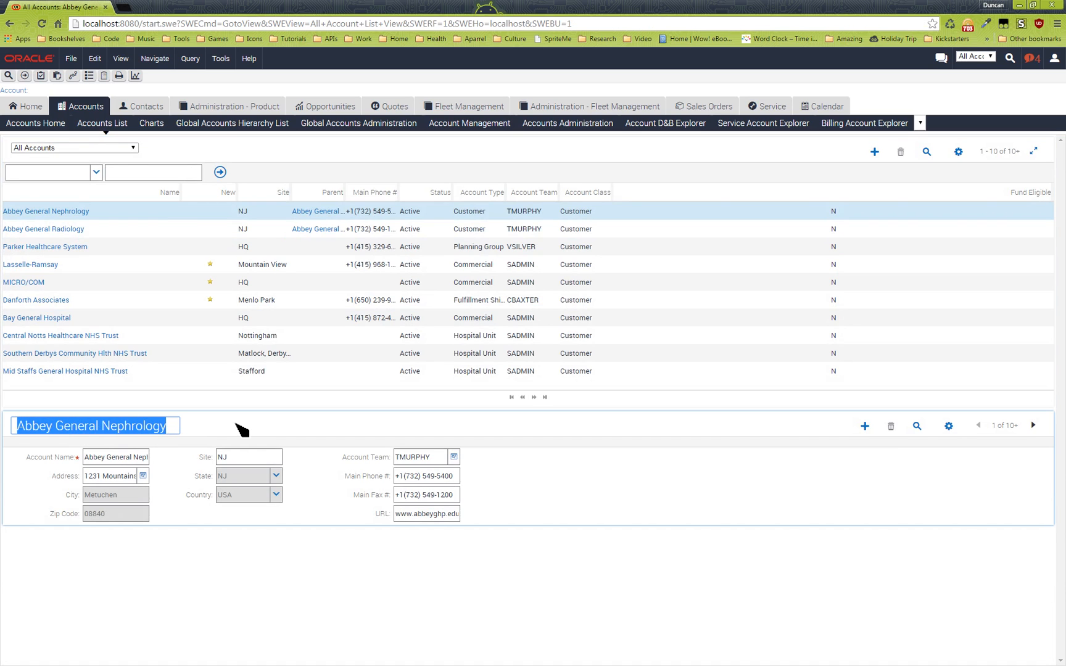
pyautogui.click(236, 424)
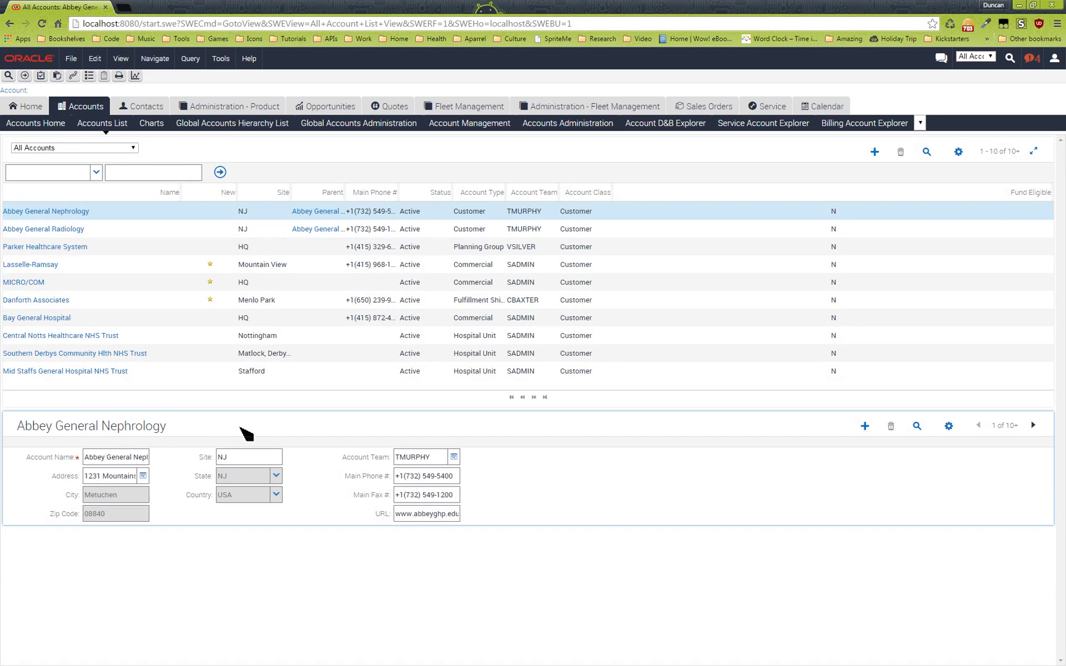
# Step: Inspect the title label of the account form applet and bring the applet into view above the developer tools
pyautogui.rightClick(126, 435)
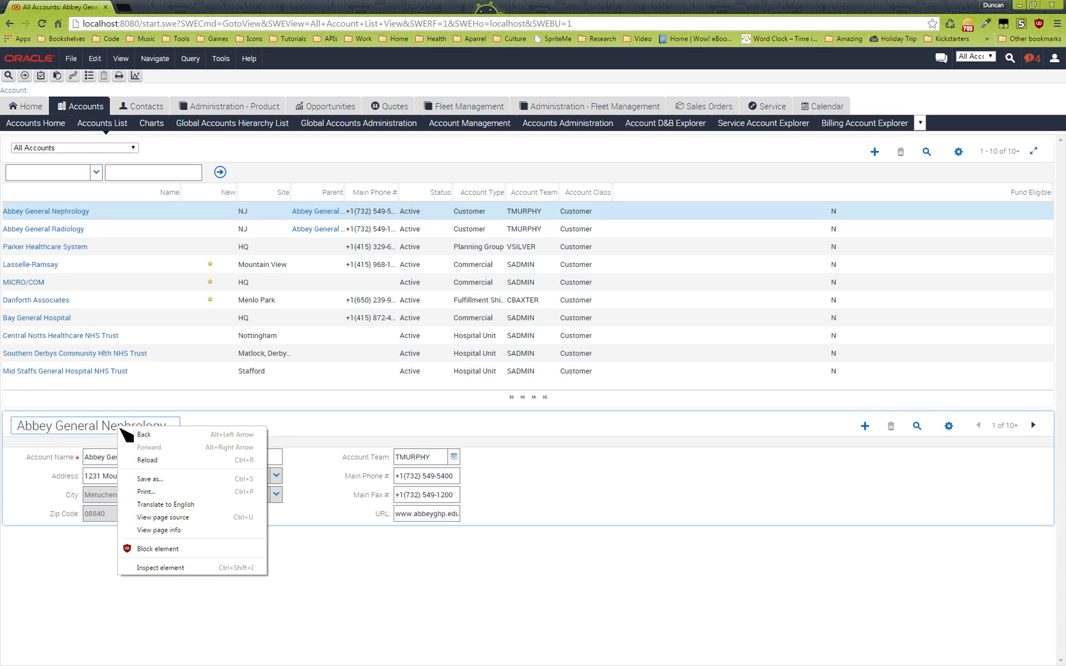
pyautogui.click(190, 568)
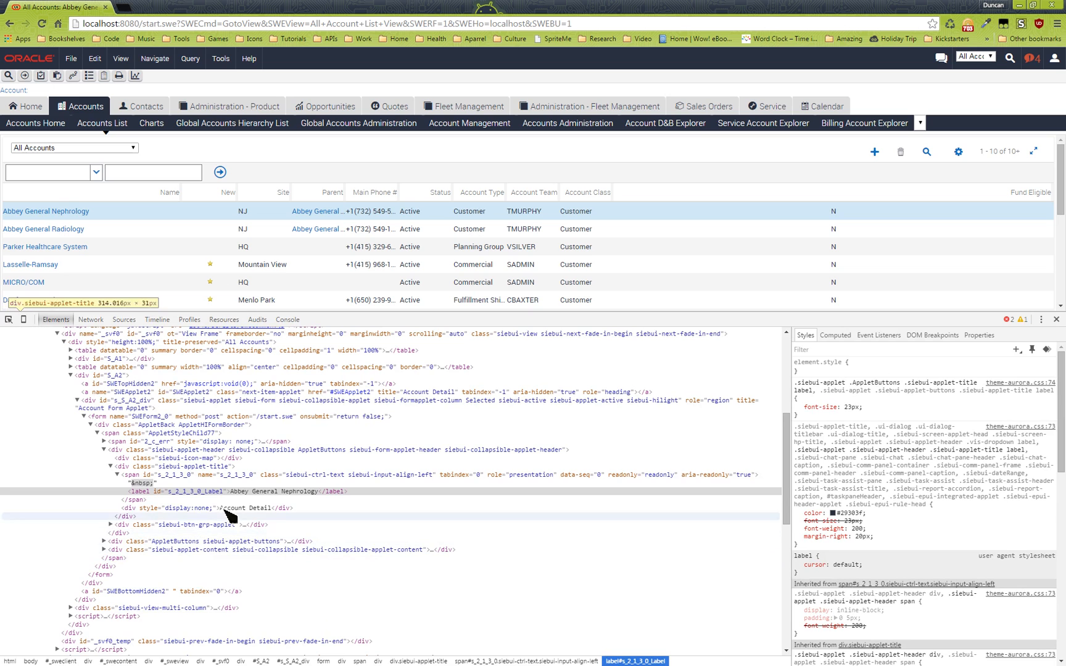
pyautogui.click(250, 492)
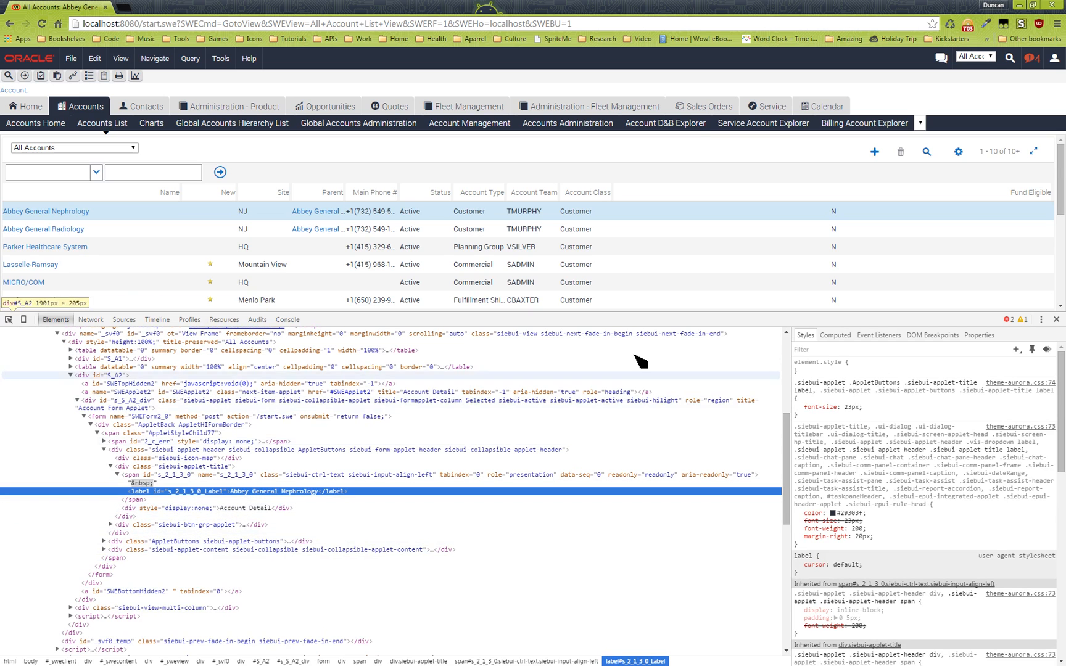
pyautogui.moveTo(674, 313); pyautogui.dragTo(642, 368)
pyautogui.scroll(-1, 607, 321)
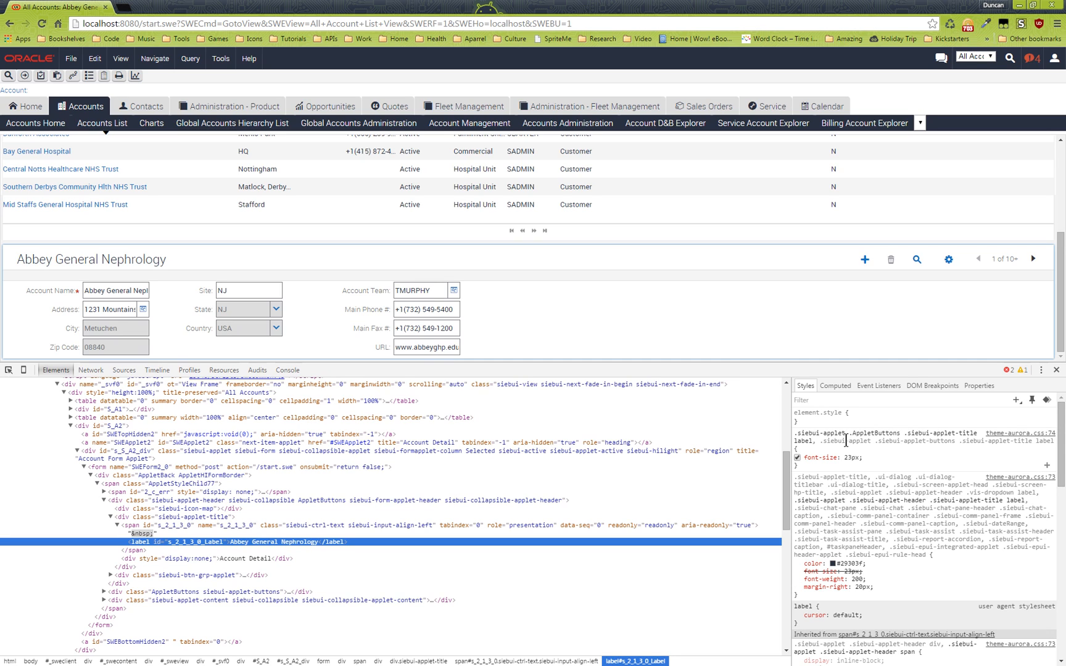
# Step: Copy the selector ".siebui-applet .AppletButtons .siebui-applet-title label" from the theme-aurora.css font-size rule
pyautogui.click(796, 436)
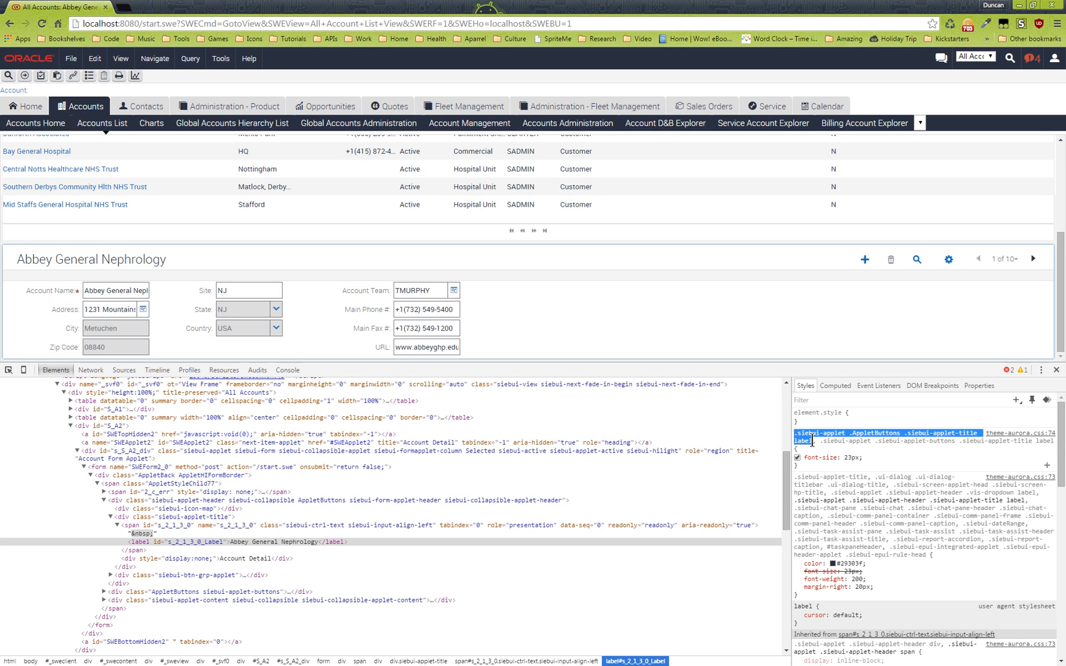
pyautogui.click(810, 440)
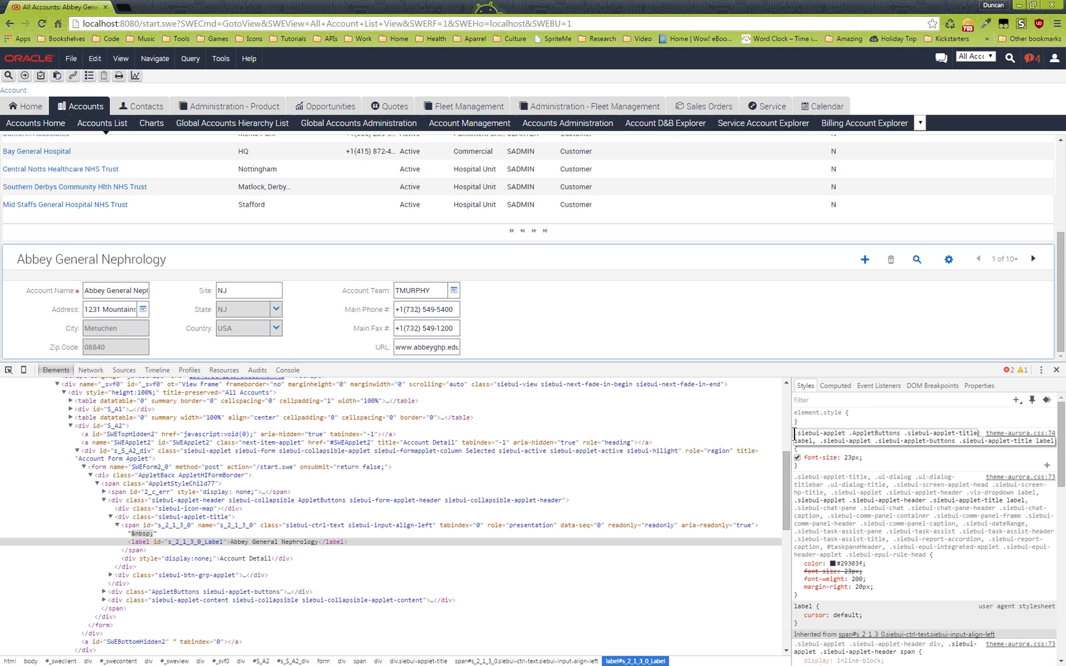
pyautogui.moveTo(795, 434); pyautogui.dragTo(810, 441)
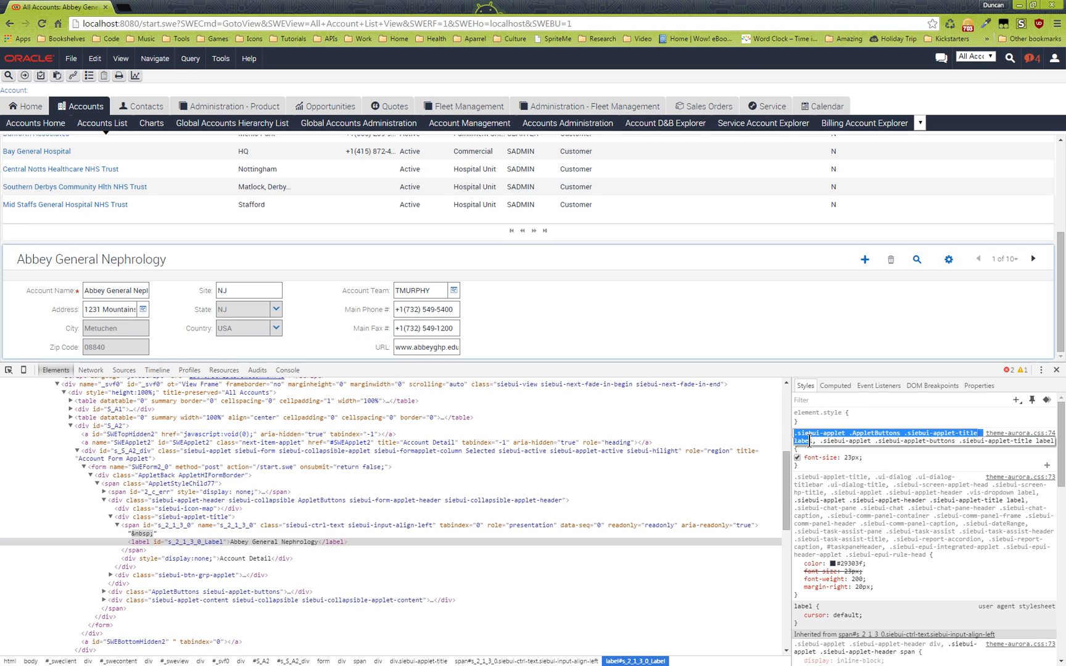
pyautogui.click(893, 457)
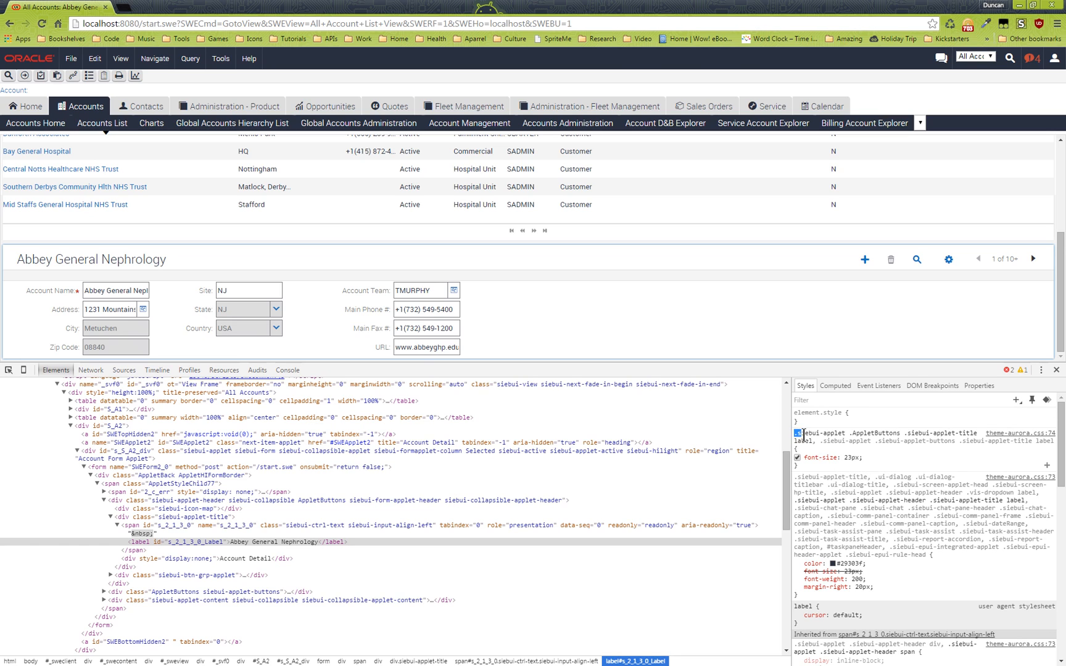
pyautogui.moveTo(795, 434)
pyautogui.mouseDown()
pyautogui.moveTo(818, 448)
pyautogui.moveTo(795, 433)
pyautogui.mouseUp()
pyautogui.hotkey('ctrl', 'c')
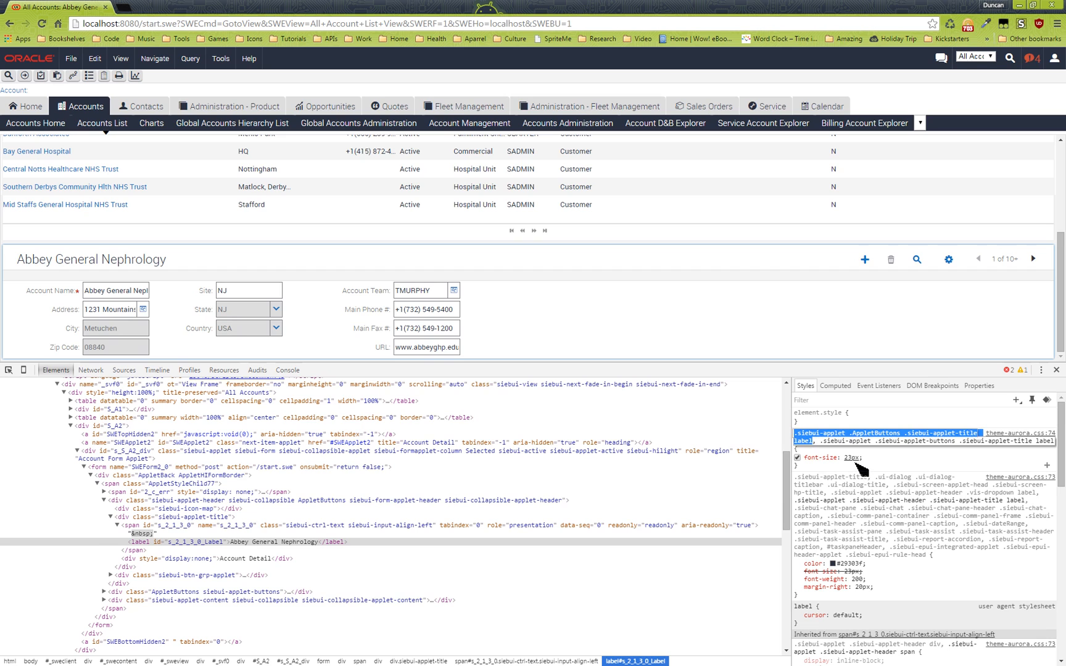
# Step: Create a new style rule with the copied applet title selector and set its font-size to 30pt
pyautogui.click(1017, 401)
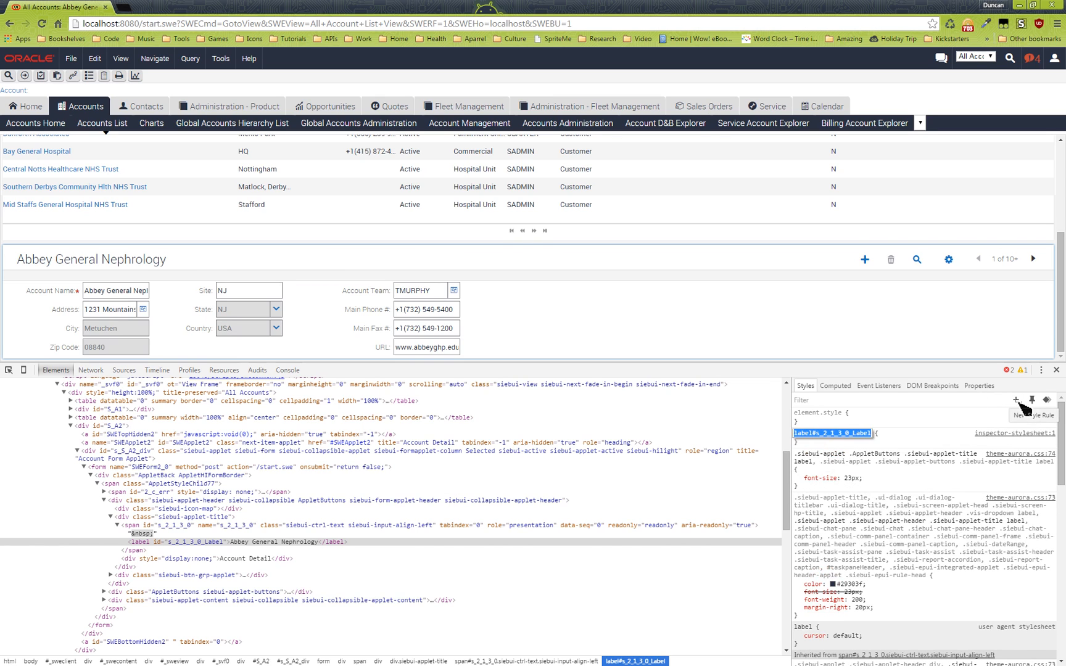
pyautogui.hotkey('ctrl', 'v')
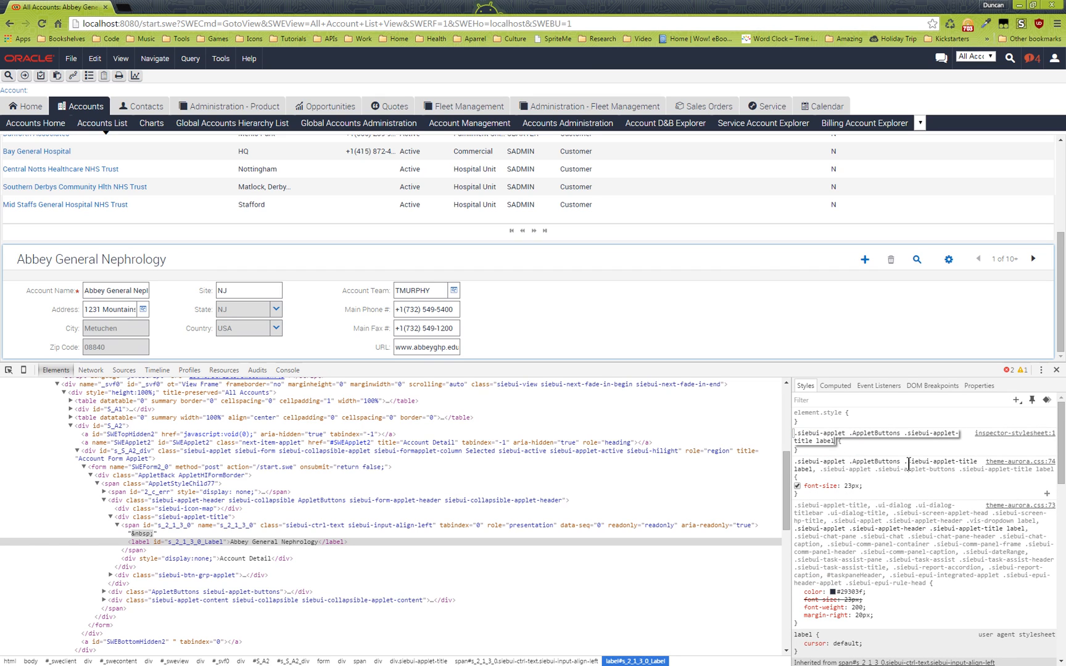
pyautogui.press('Return')
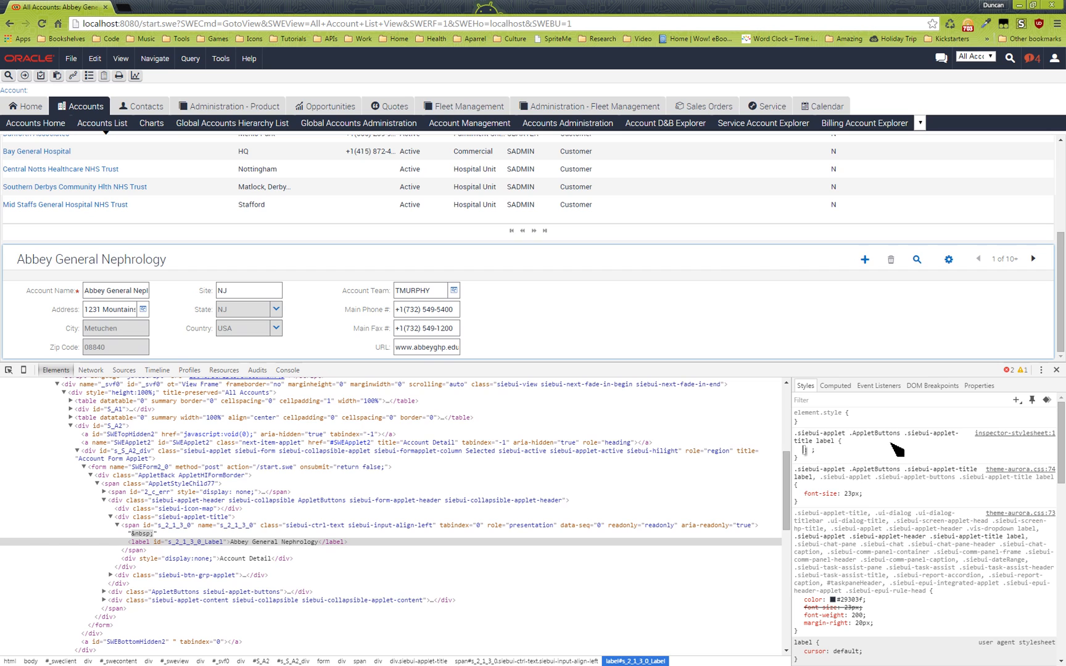
pyautogui.write('font')
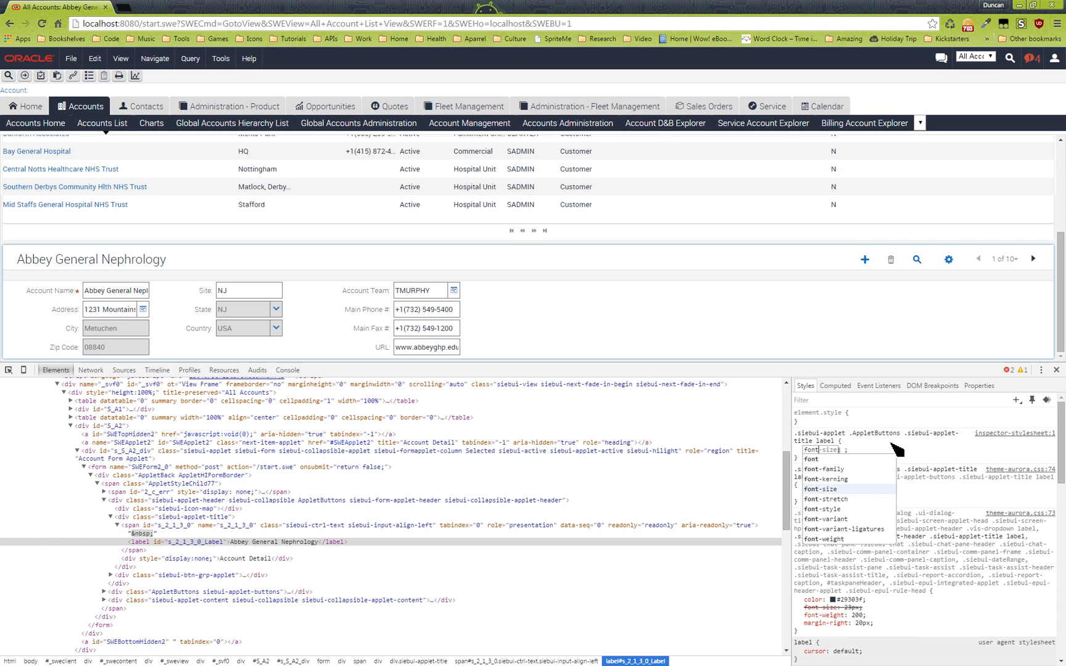
pyautogui.press('Tab')
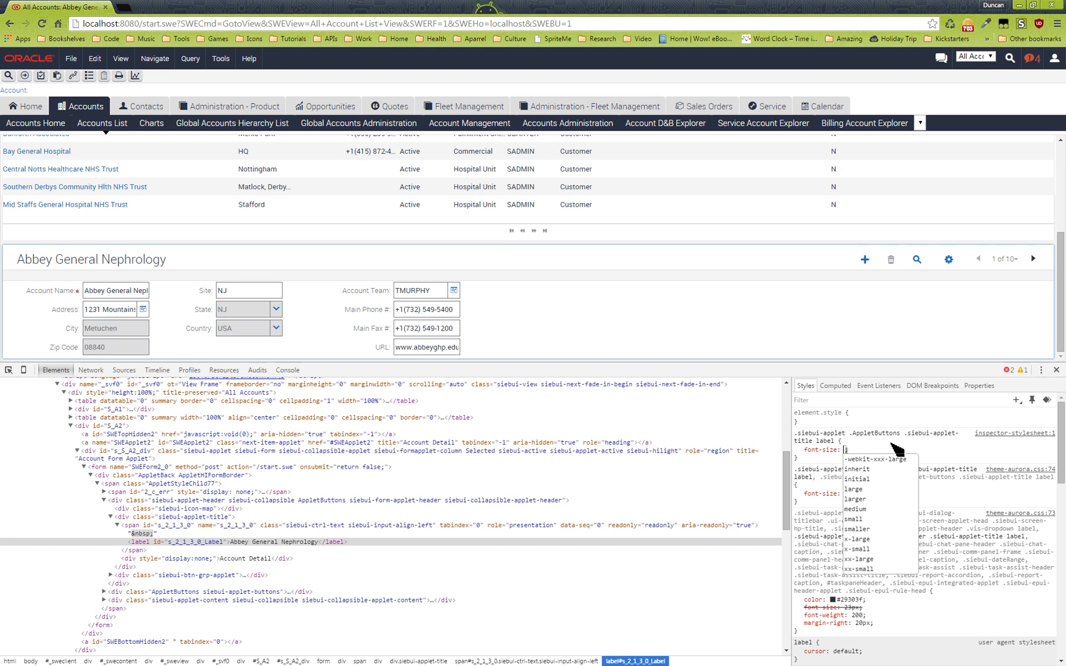
pyautogui.write('30pt')
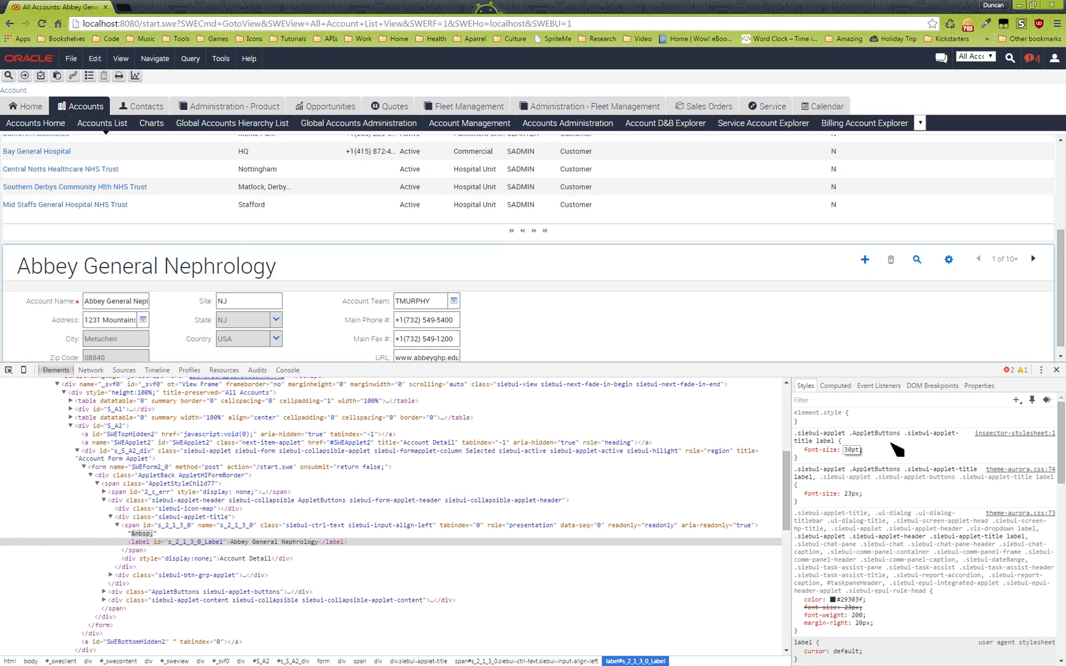
pyautogui.press('Return')
pyautogui.moveTo(292, 269); pyautogui.dragTo(31, 277)
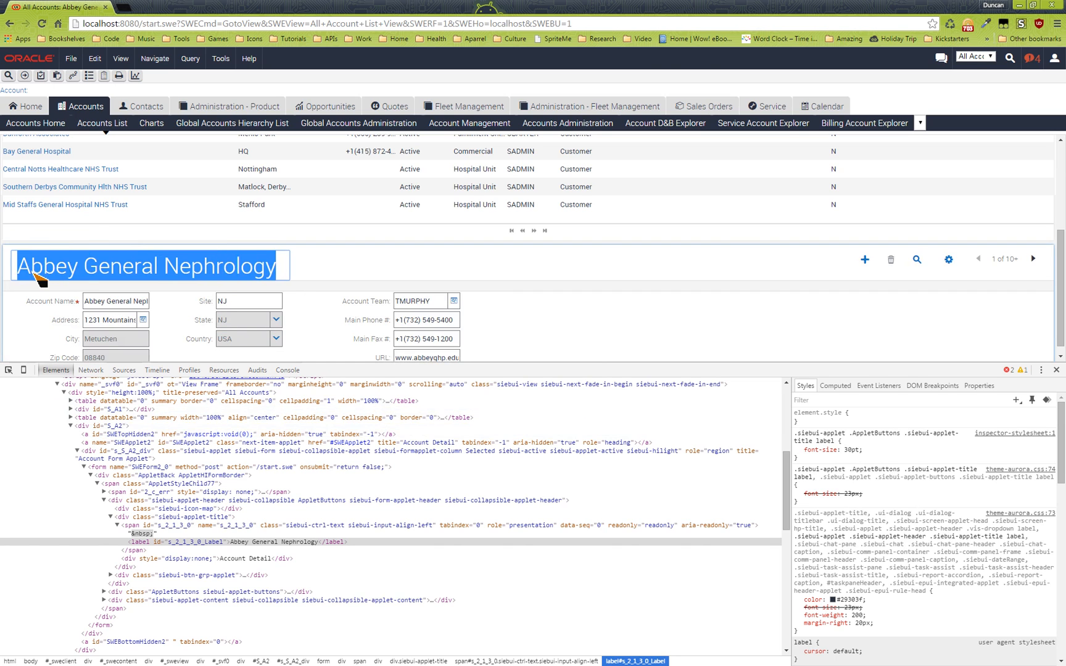
# Step: Copy the complete new style rule into the empty theme-demo.css in Notepad++, save the file, and return to the browser
pyautogui.click(877, 449)
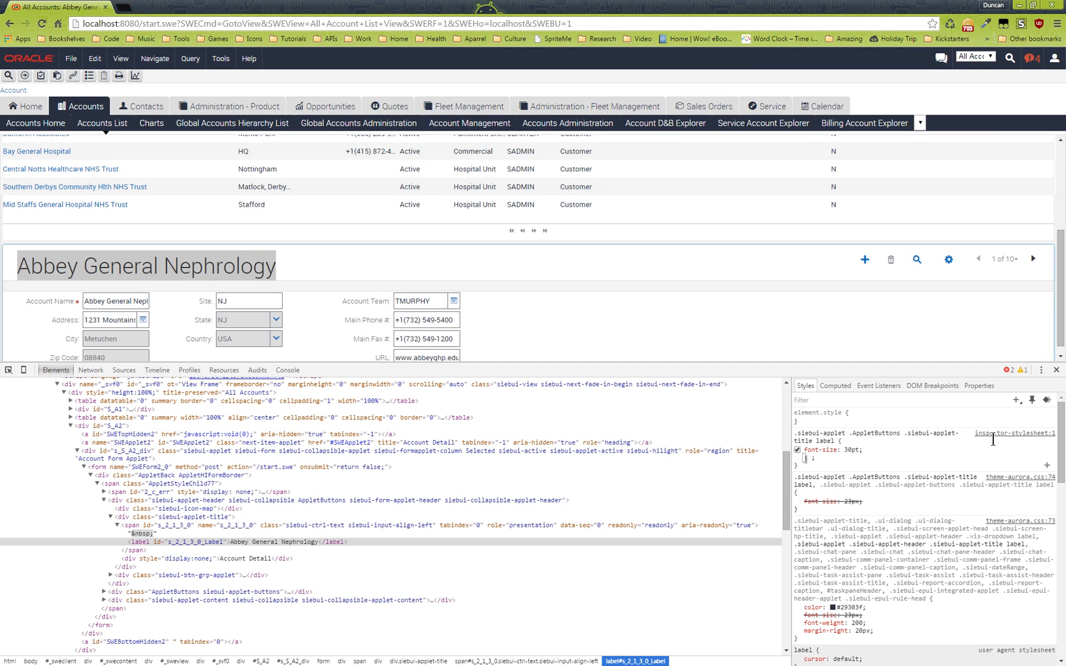
pyautogui.click(830, 461)
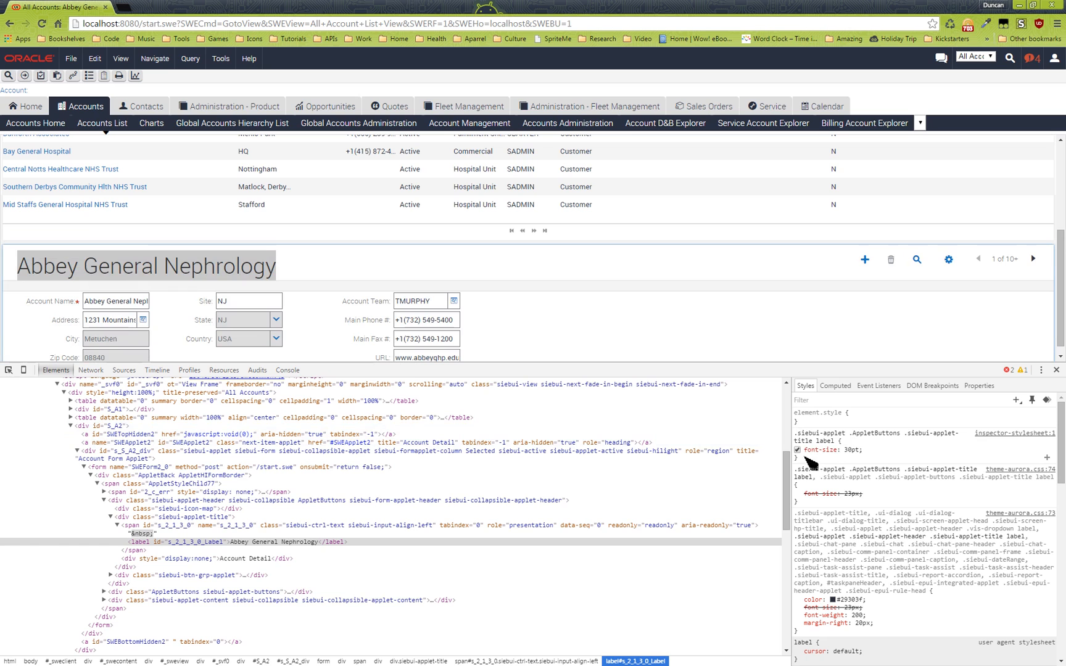
pyautogui.moveTo(806, 458); pyautogui.dragTo(794, 436)
pyautogui.hotkey('ctrl', 'c')
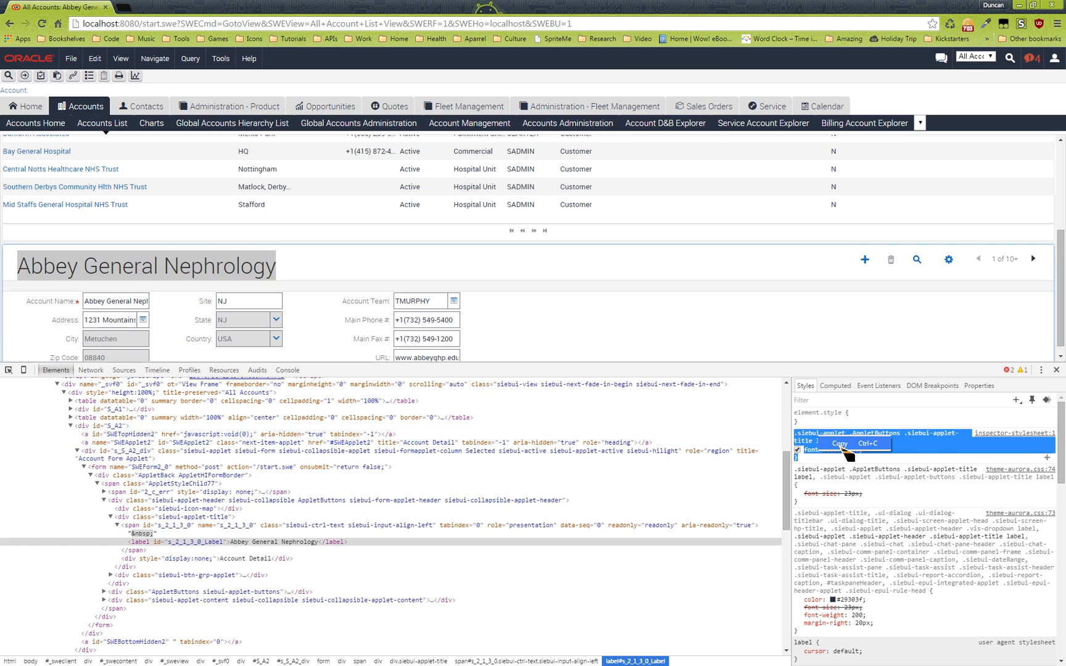
pyautogui.hotkey('alt', 'Tab')
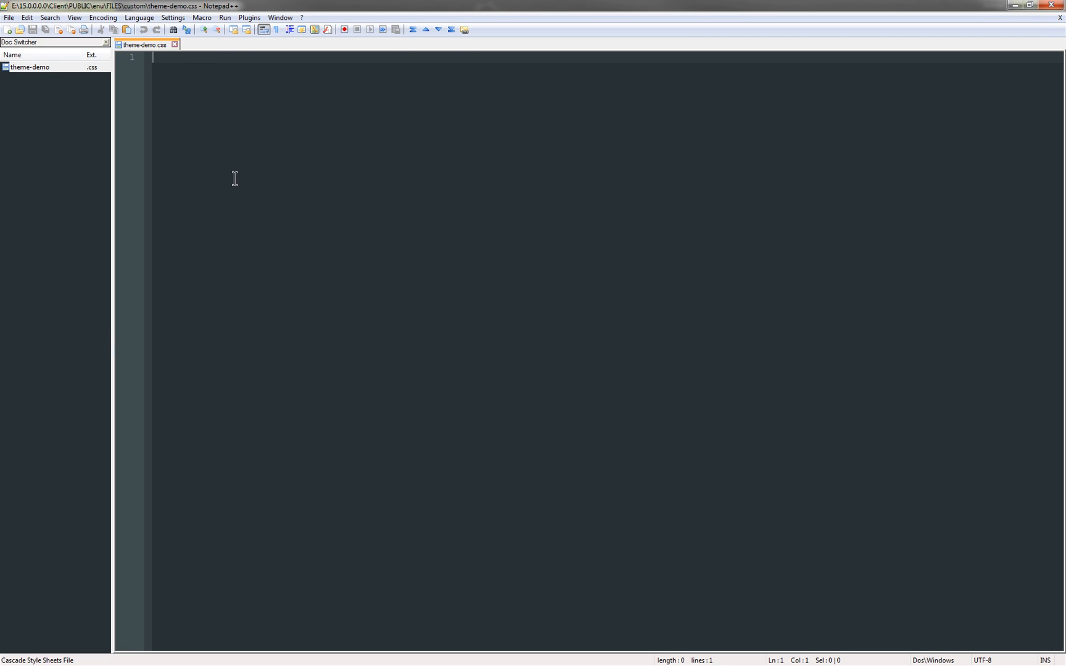
pyautogui.hotkey('ctrl', 'v')
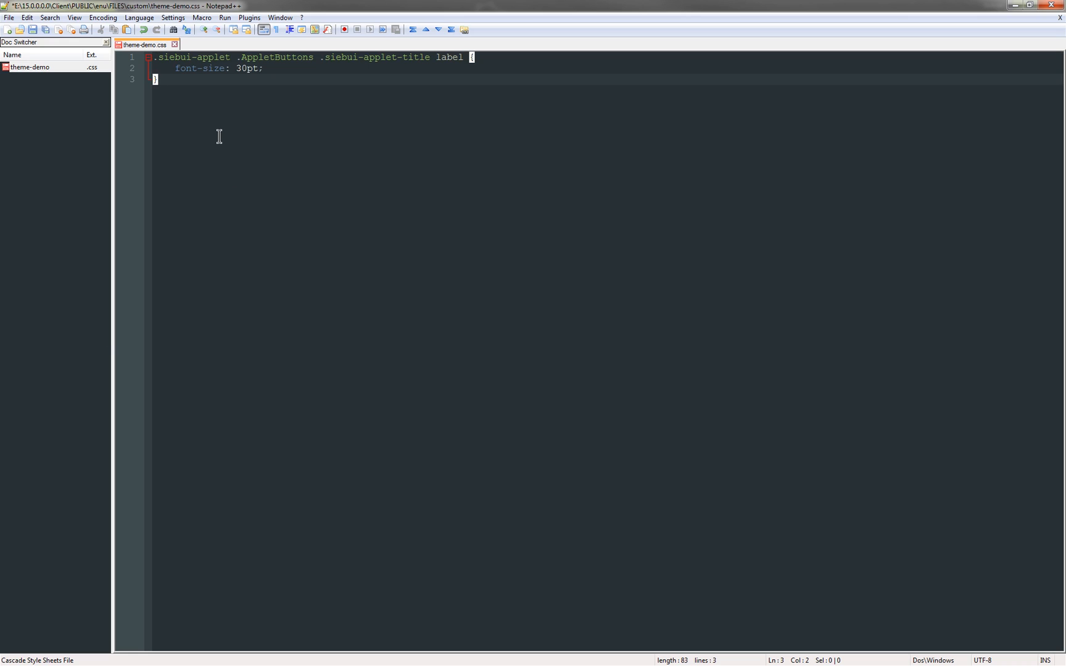
pyautogui.hotkey('ctrl', 's')
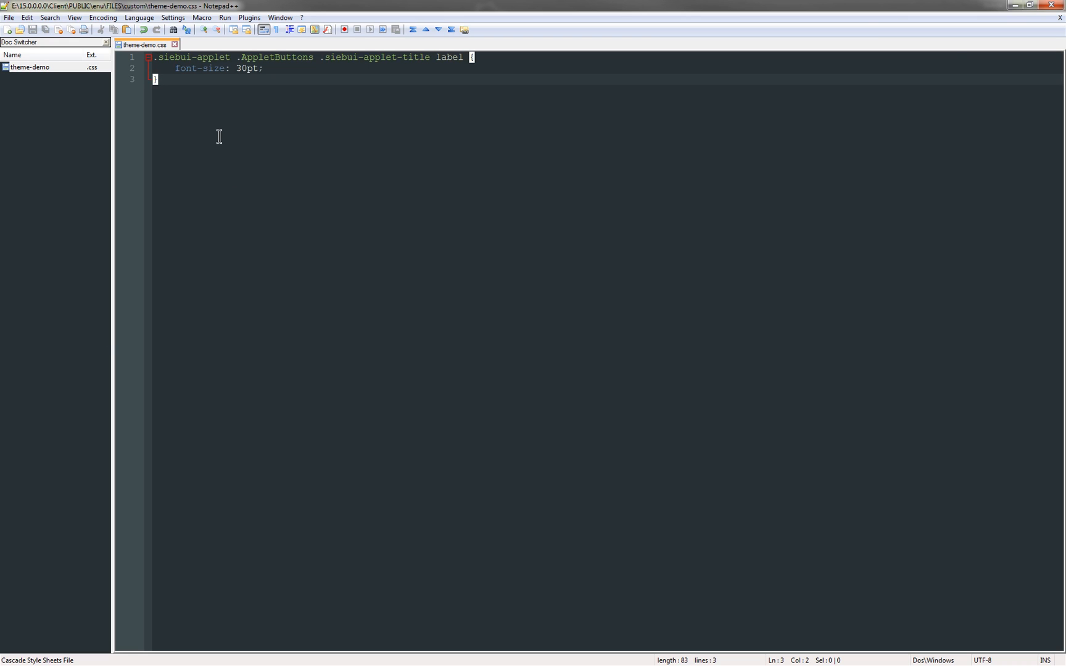
pyautogui.click(1015, 6)
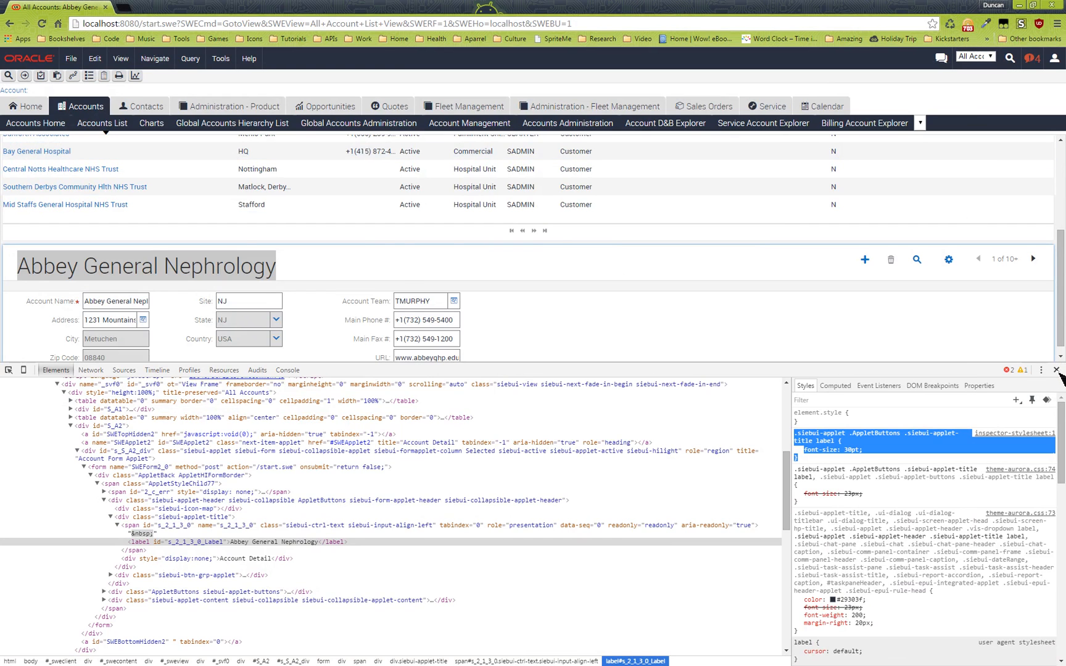
# Step: Reload the page without the developer tools, then inspect the account form applet's title label to check the rule from theme-demo.css
pyautogui.click(1056, 370)
pyautogui.click(952, 26)
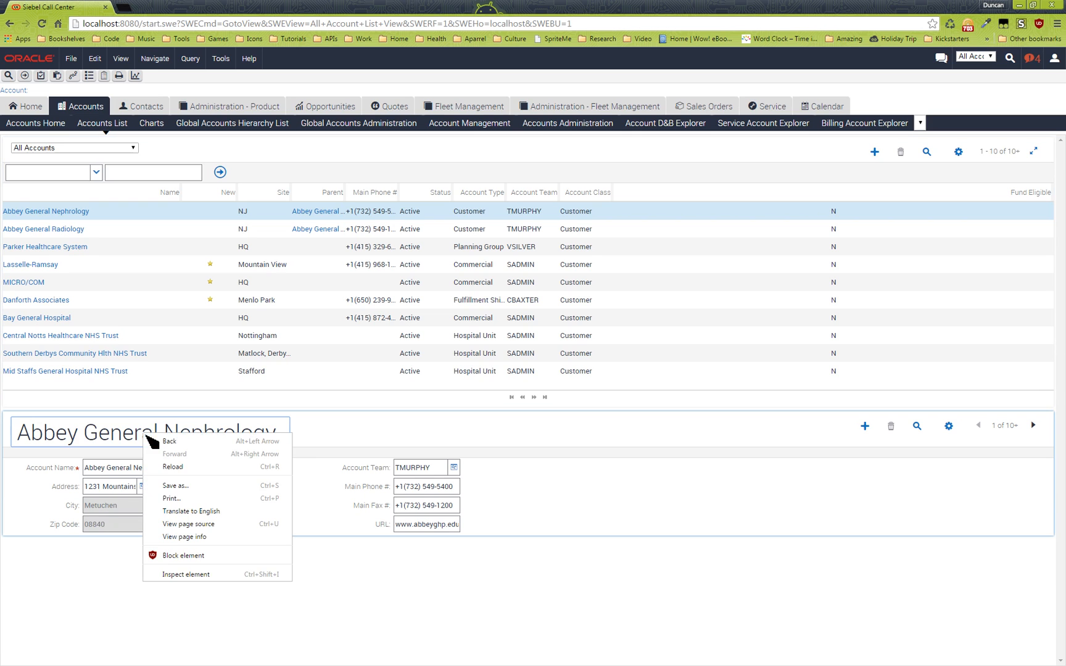
pyautogui.rightClick(154, 439)
pyautogui.click(185, 574)
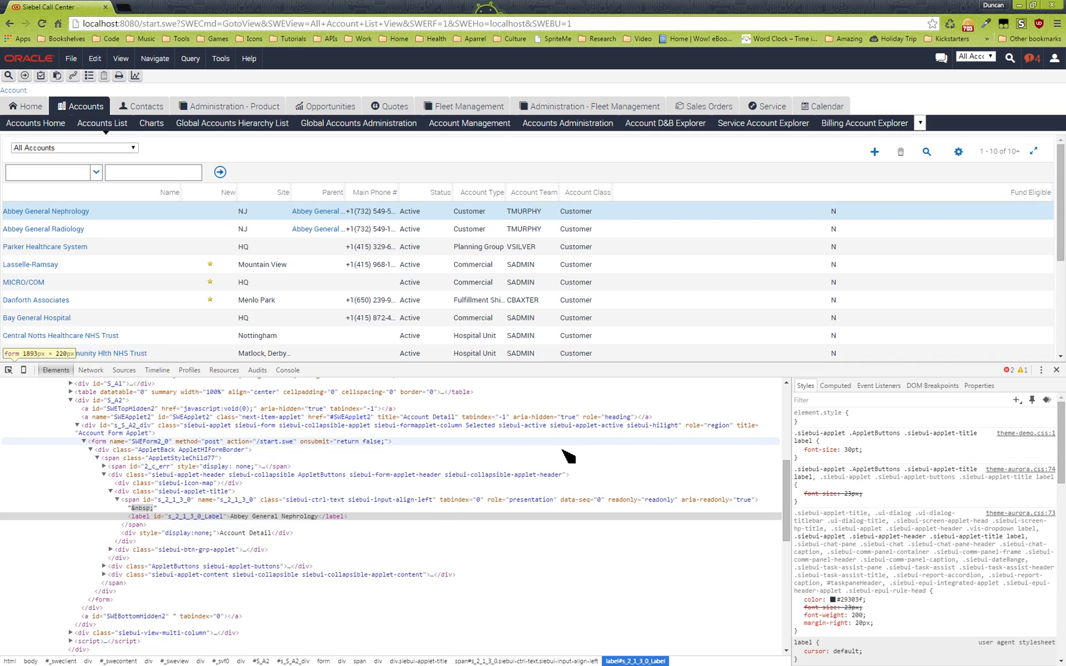
pyautogui.scroll(-2, 505, 293)
pyautogui.scroll(-1, 505, 287)
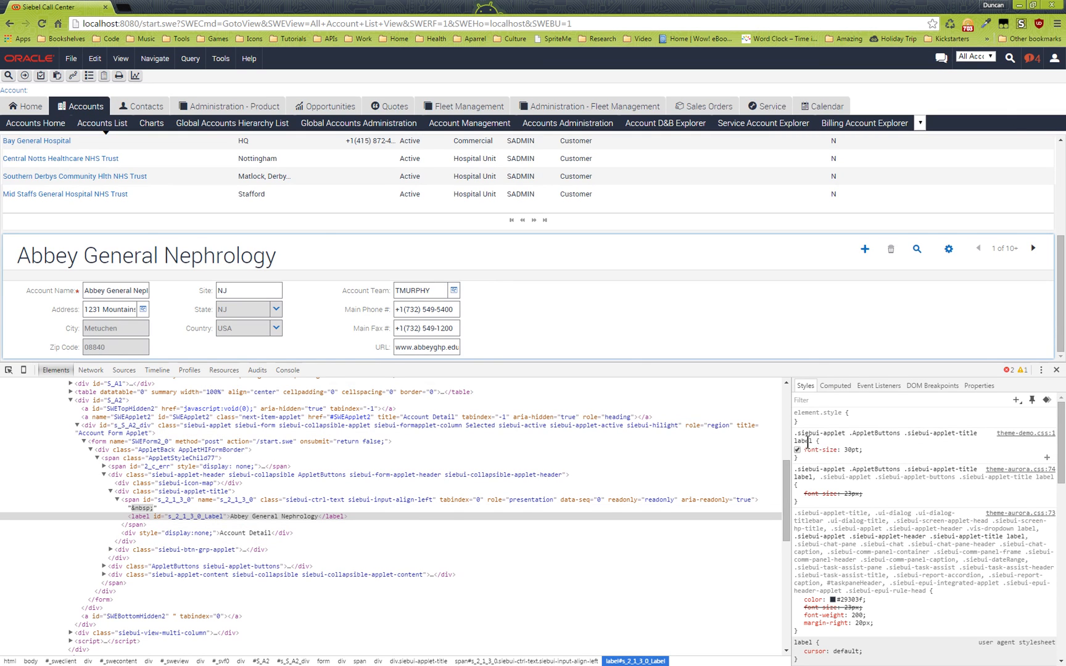
# Step: Review the complete applet title rule in theme-demo.css in Notepad++, then return to the browser
pyautogui.click(886, 484)
pyautogui.press('Escape')
pyautogui.hotkey('alt', 'Tab')
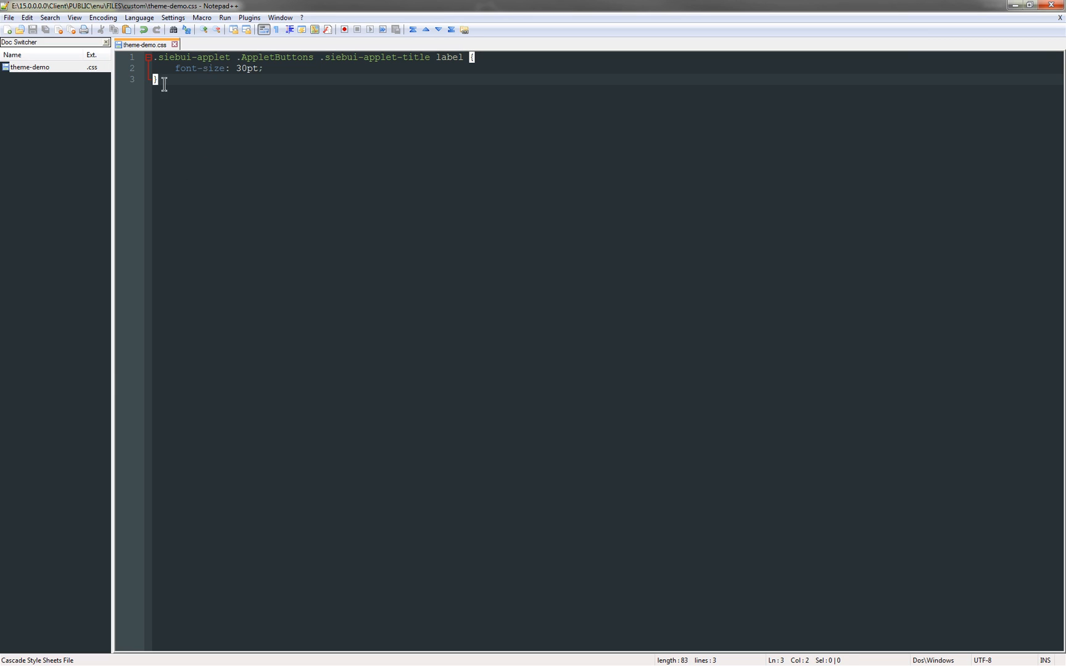
pyautogui.hotkey('ctrl', 'a')
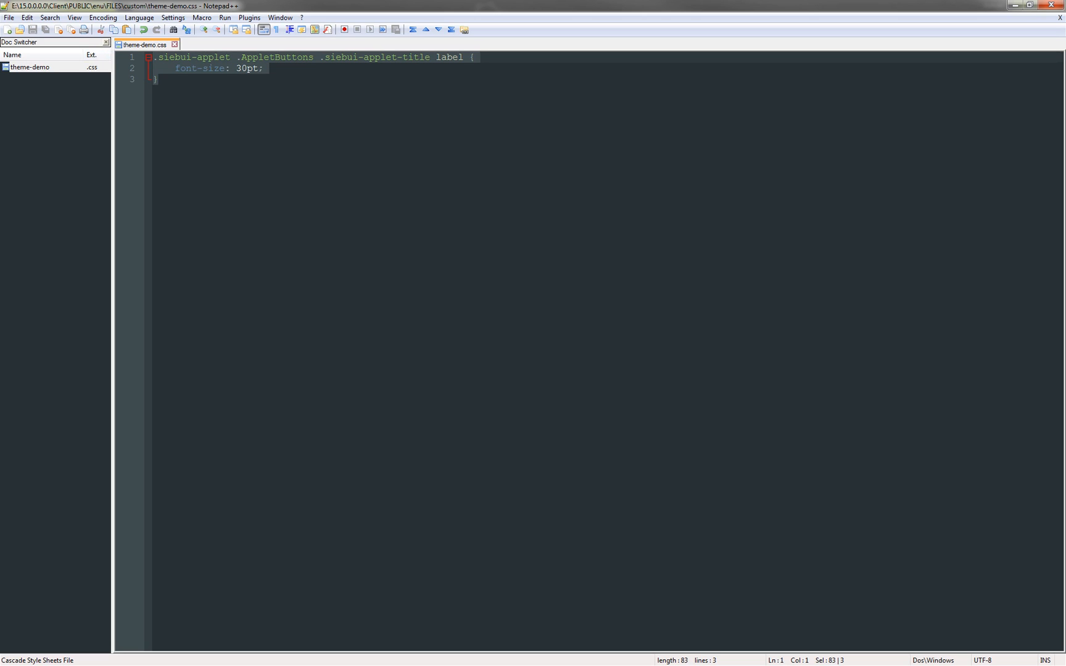
pyautogui.hotkey('alt', 'Tab')
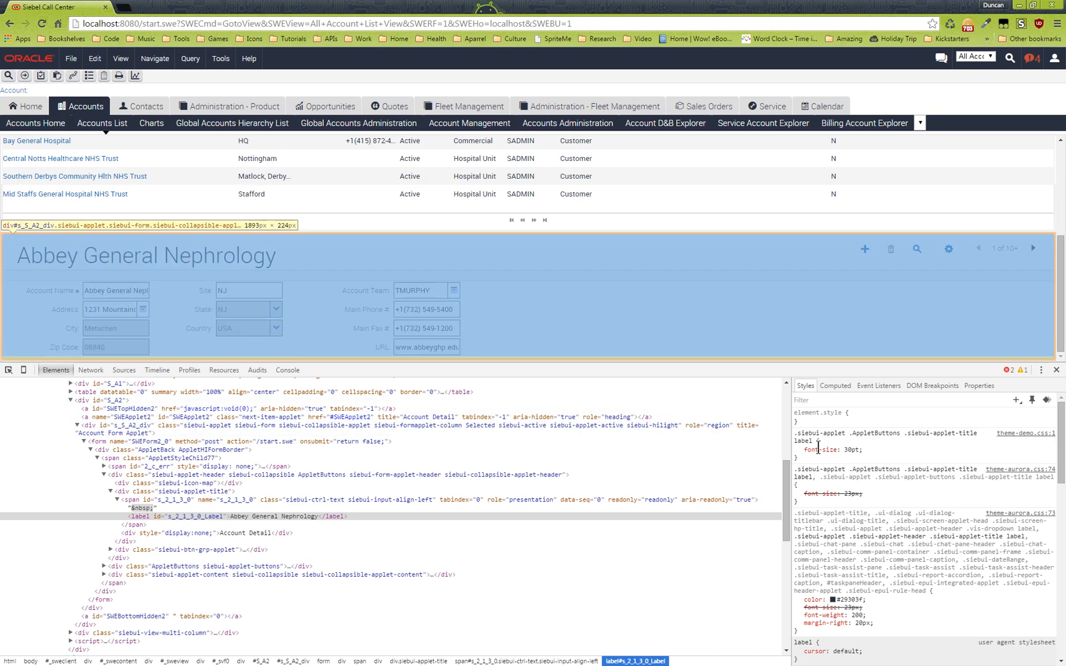
# Step: Add the property color: blue to the theme-demo.css applet title rule in the developer tools
pyautogui.press('Return')
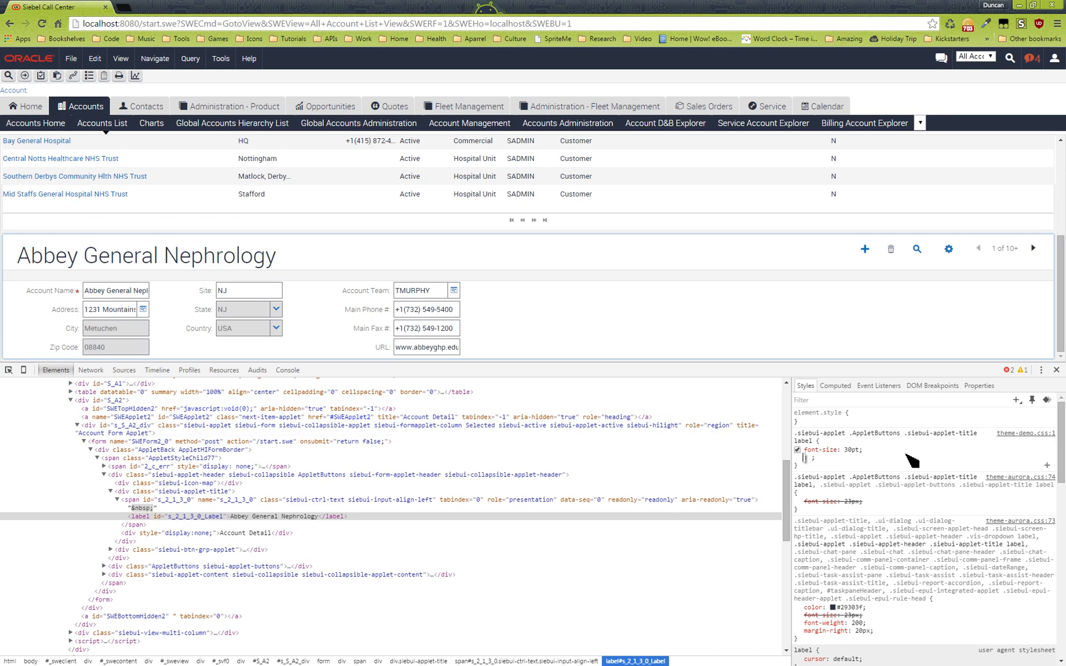
pyautogui.write('color')
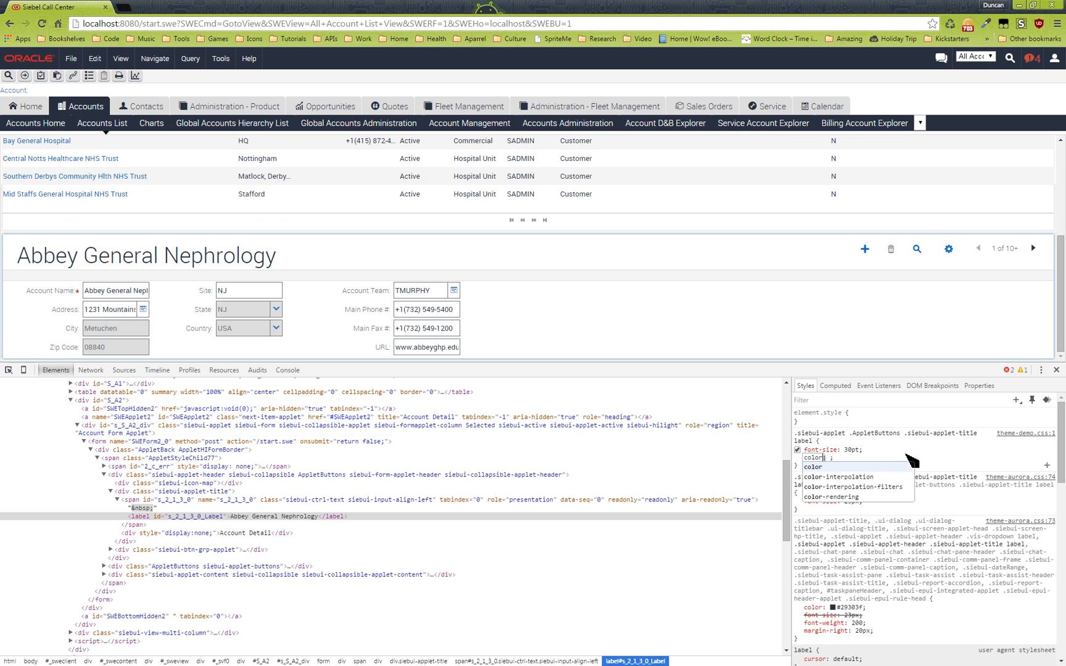
pyautogui.write(': blue')
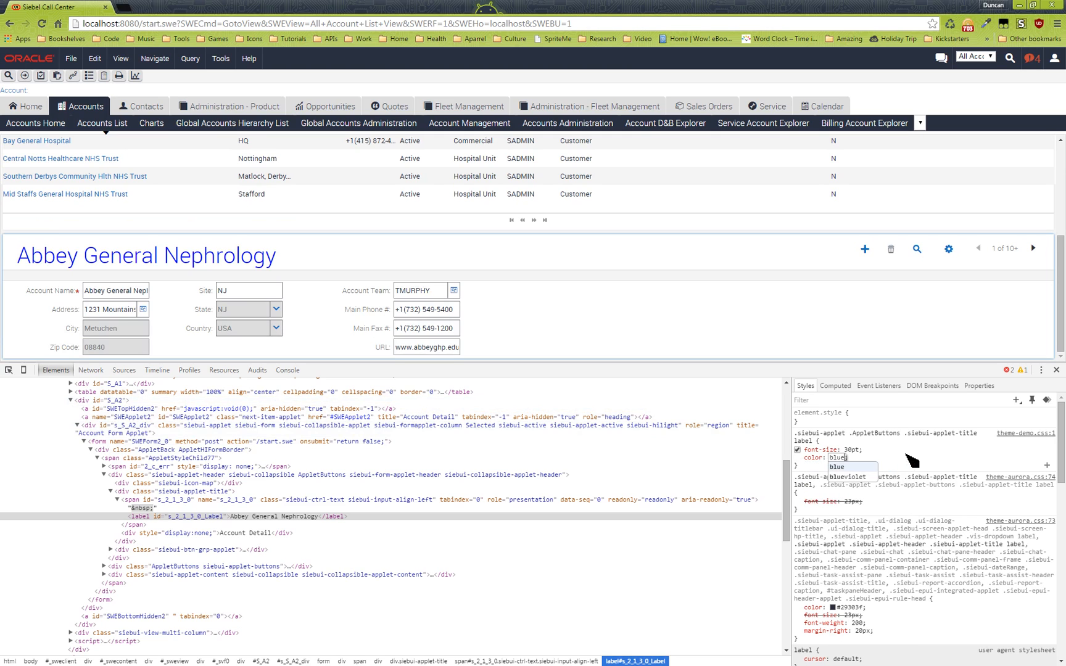
pyautogui.press('Return')
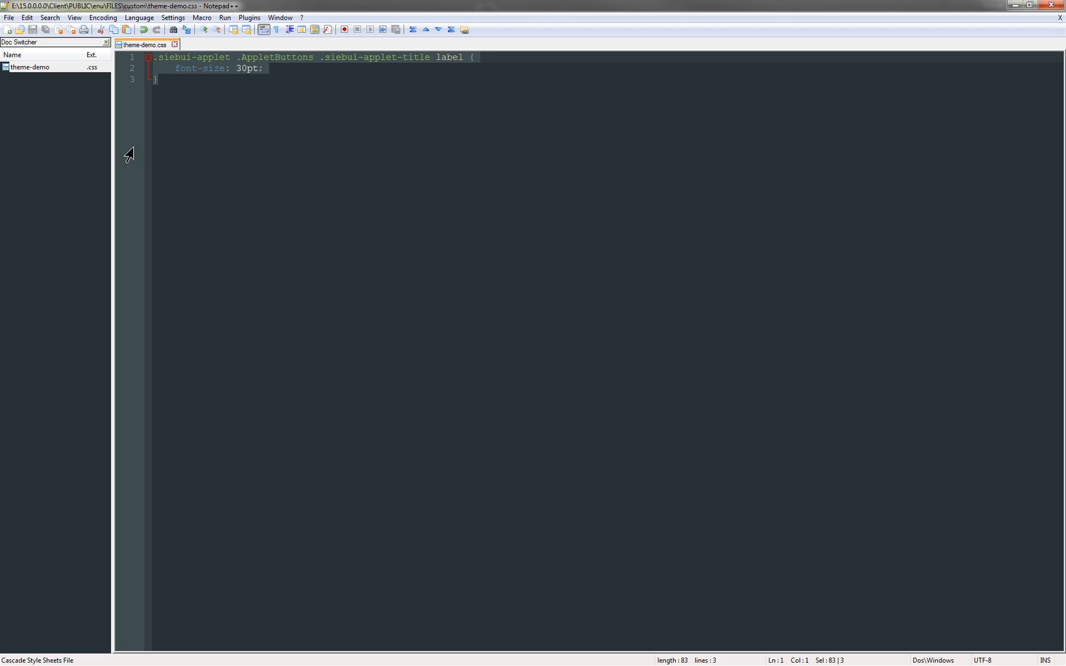
# Step: Add the line "color:blue;" below the font-size in theme-demo.css in Notepad++, then return to the browser
pyautogui.click(270, 69)
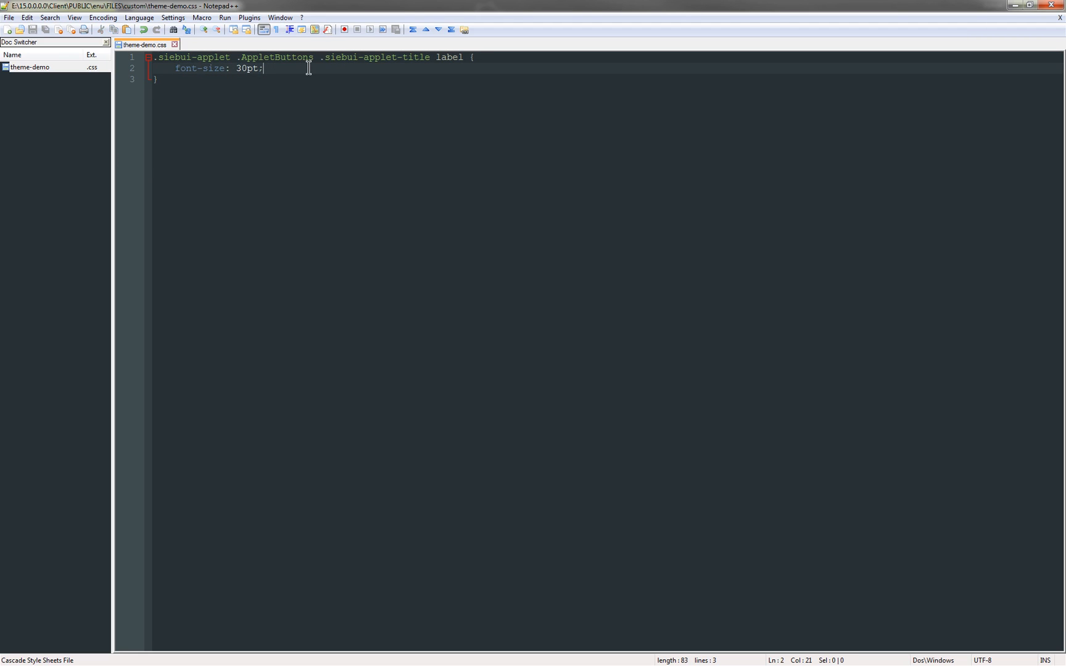
pyautogui.press('Return')
pyautogui.write('color:blue;')
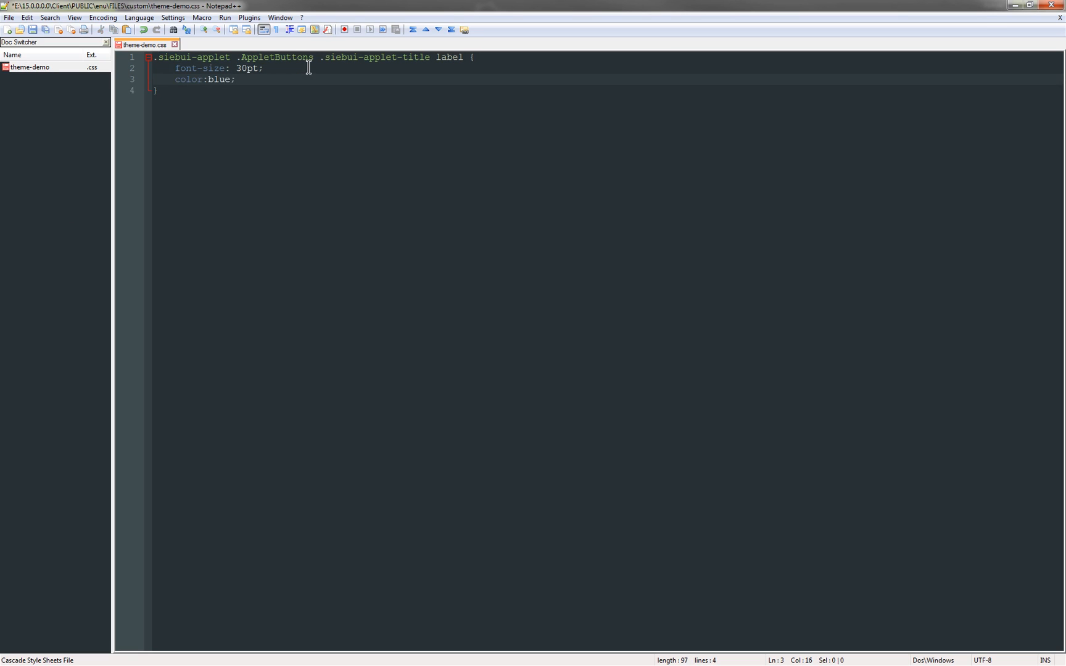
pyautogui.click(1014, 6)
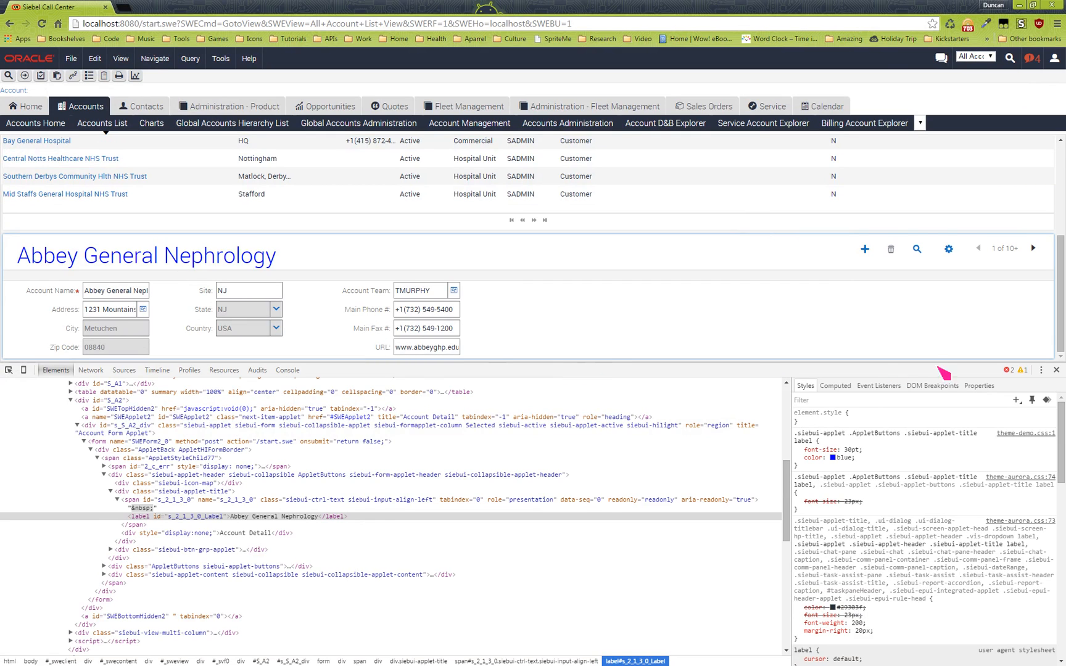
# Step: Inspect the Technical Support entry of the Help menu and select its link element in the page markup
pyautogui.click(1057, 370)
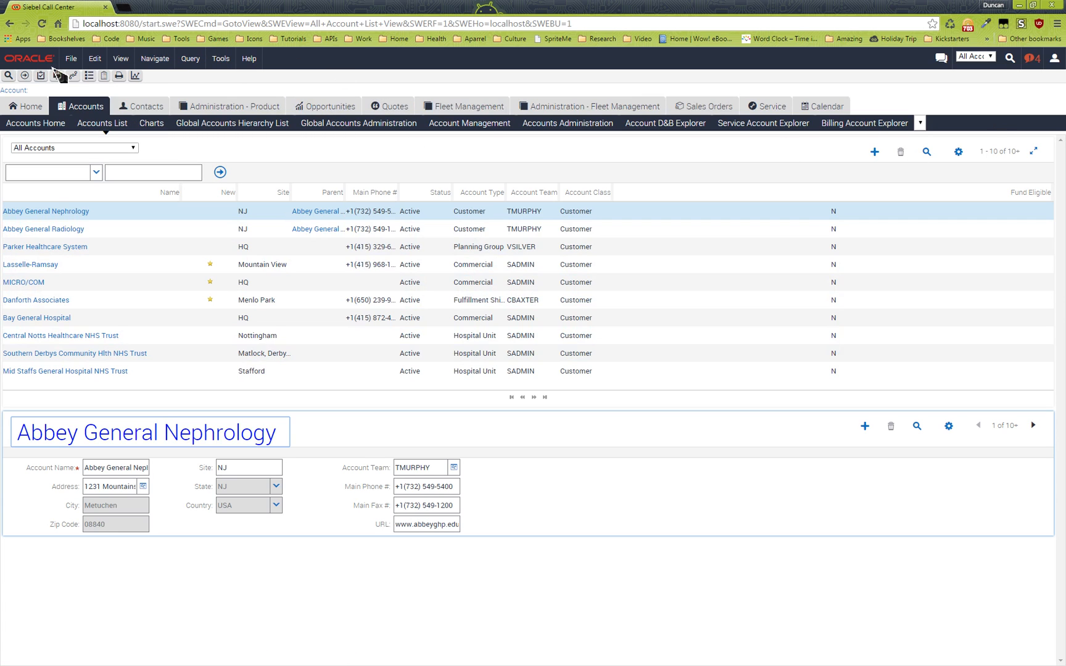
pyautogui.click(250, 60)
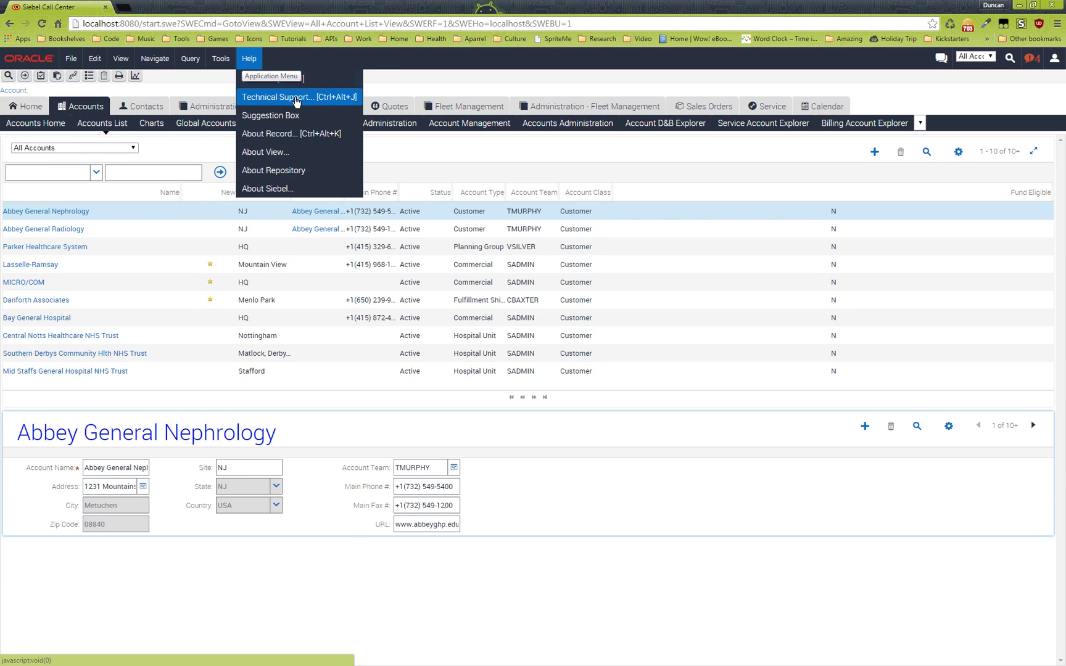
pyautogui.rightClick(296, 99)
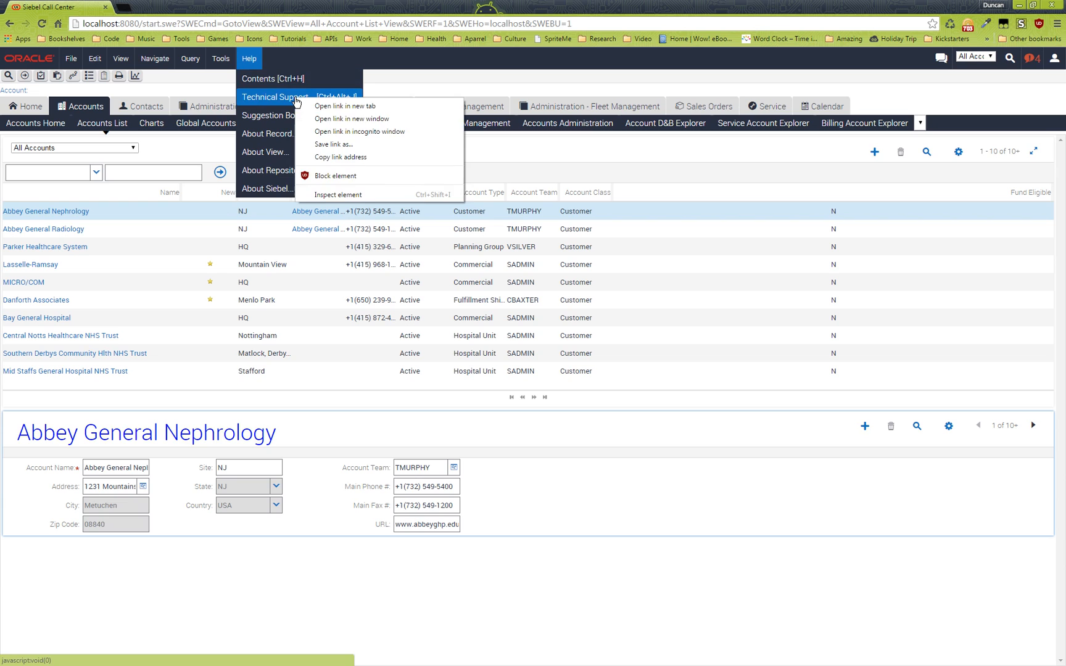
pyautogui.click(363, 195)
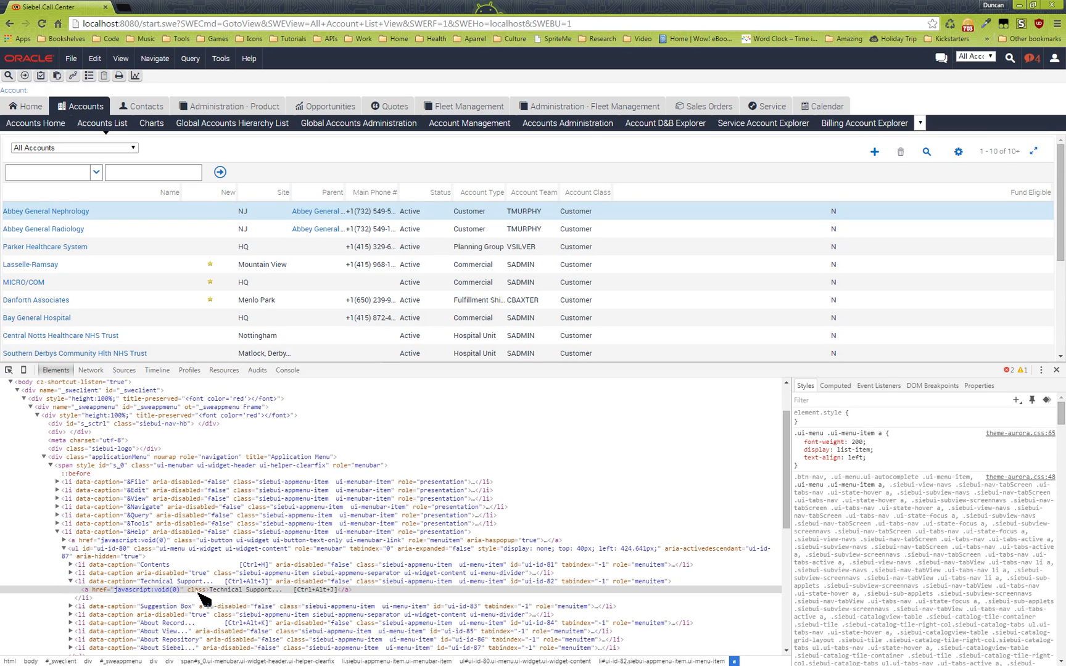
pyautogui.click(193, 583)
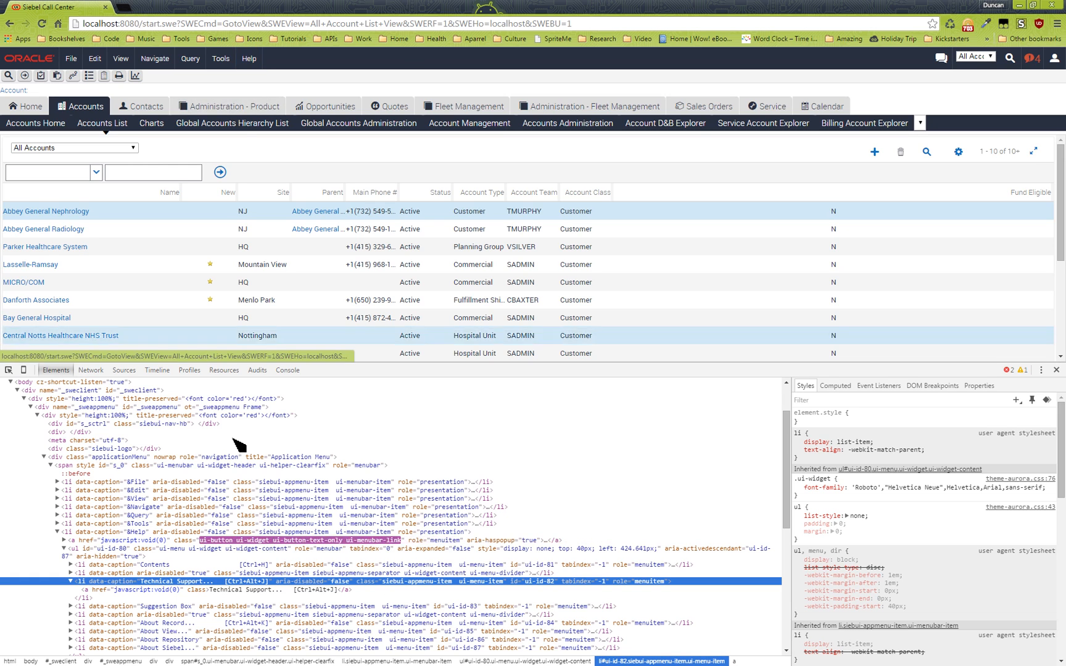
pyautogui.click(280, 591)
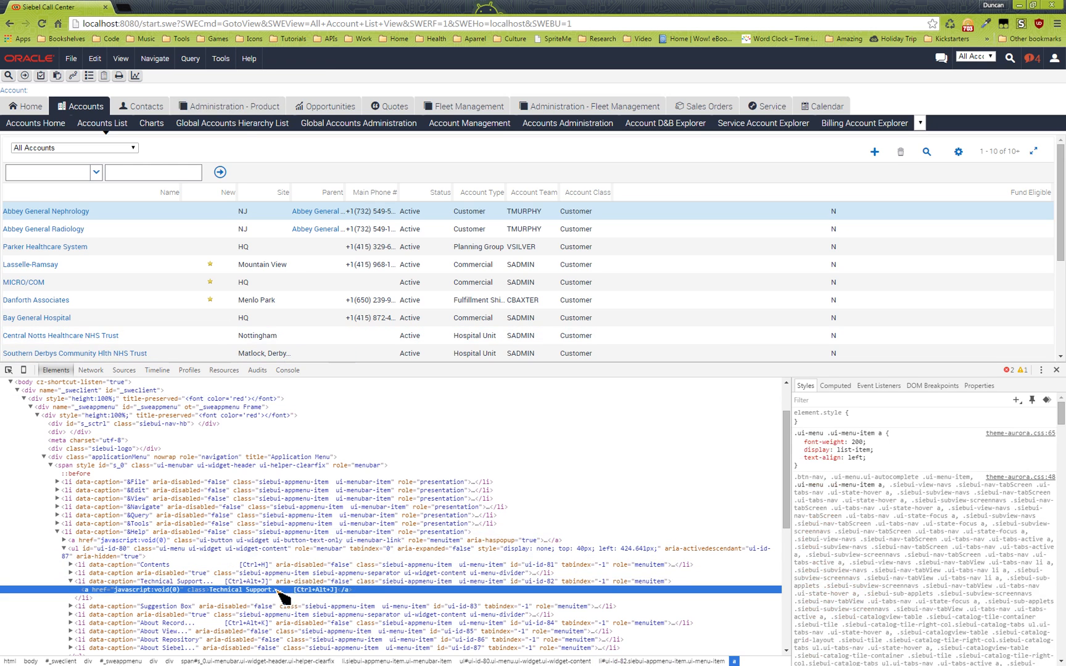
# Step: Copy the selector ".ui-menu .ui-menu-item a" from the theme-aurora.css rule that sets the menu item's background-color
pyautogui.scroll(-5, 1060, 431)
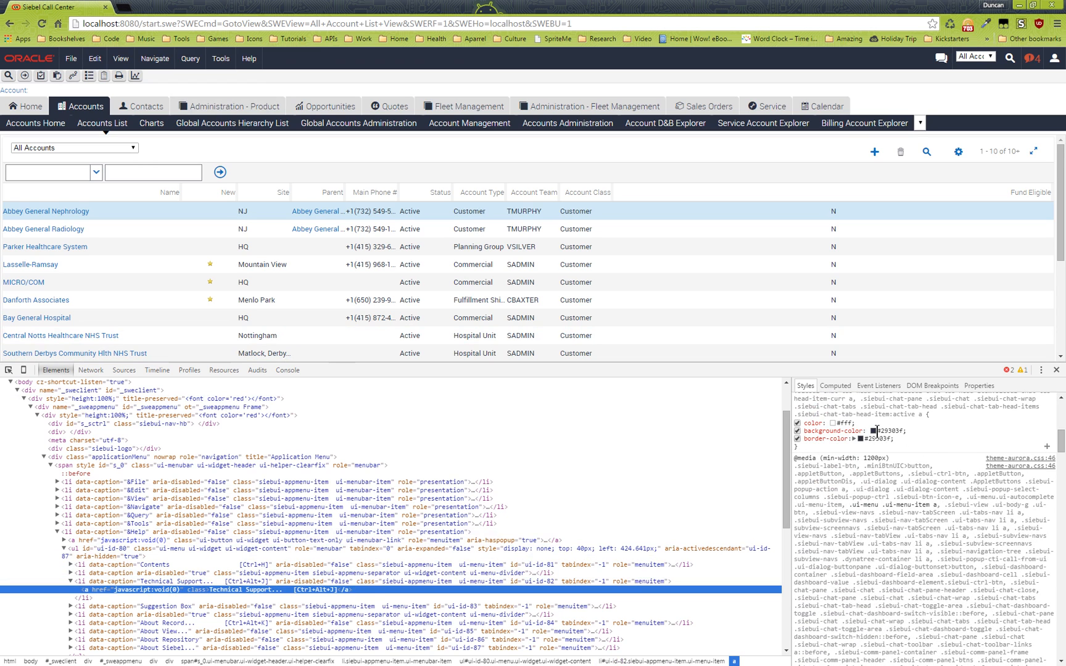
pyautogui.moveTo(1061, 450); pyautogui.dragTo(1061, 417)
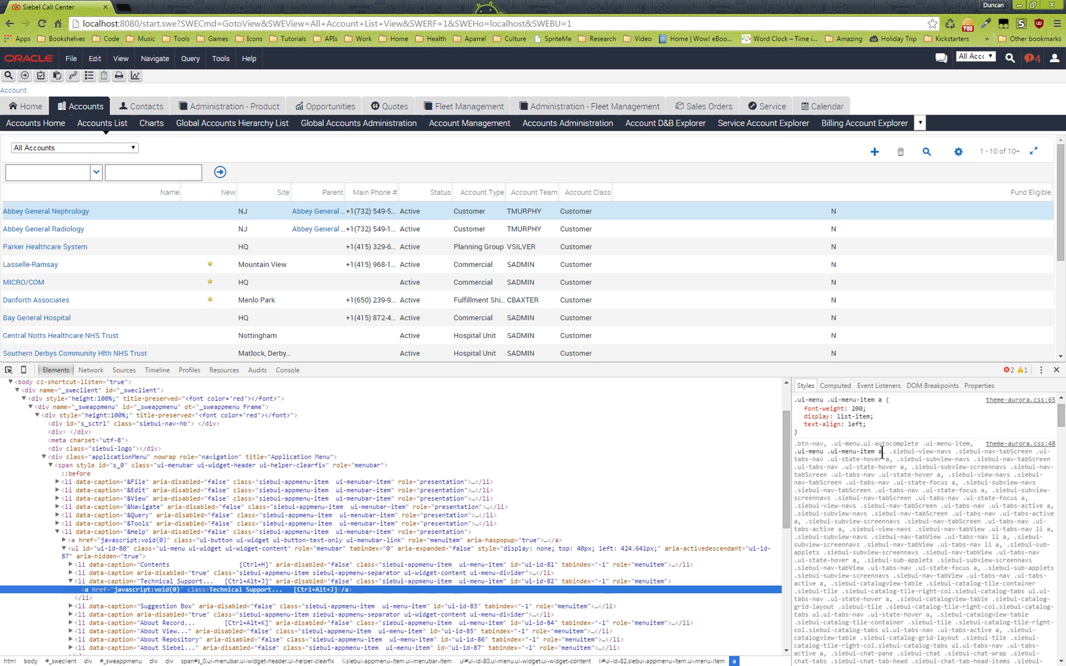
pyautogui.moveTo(1064, 425)
pyautogui.mouseDown()
pyautogui.moveTo(1063, 442)
pyautogui.moveTo(1064, 422)
pyautogui.mouseUp()
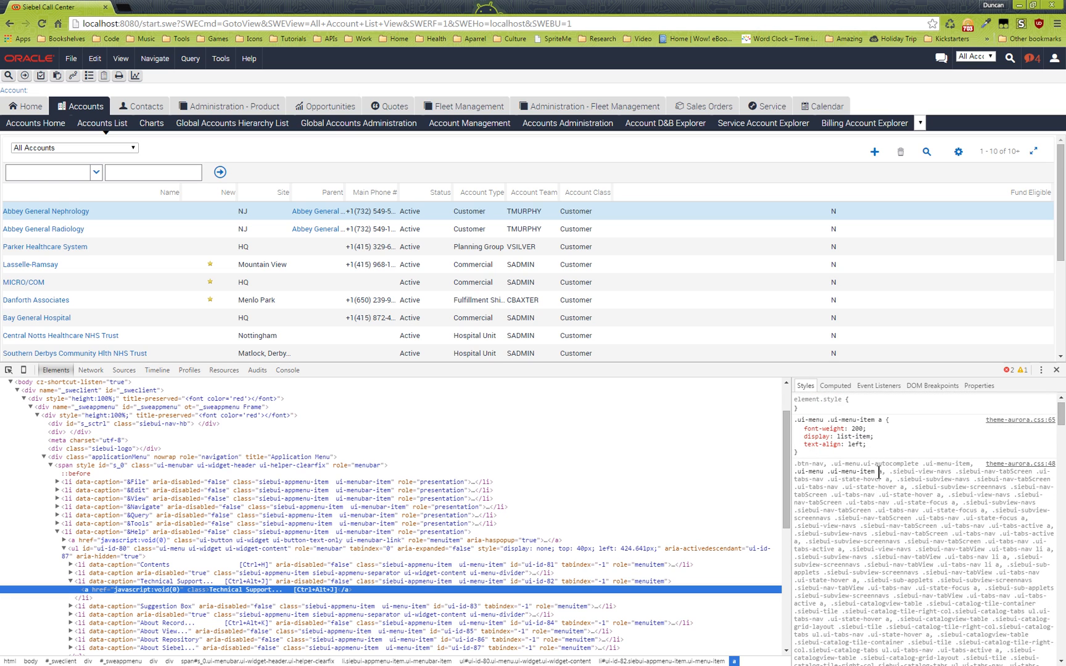
pyautogui.moveTo(883, 471); pyautogui.dragTo(796, 471)
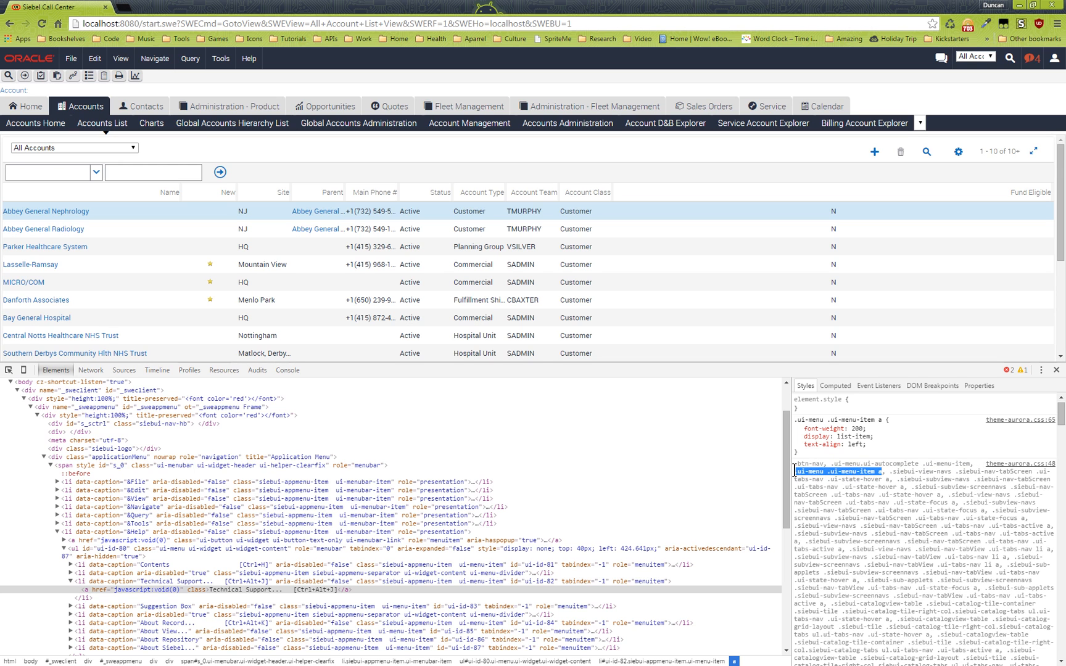
pyautogui.click(817, 493)
pyautogui.scroll(2, 962, 475)
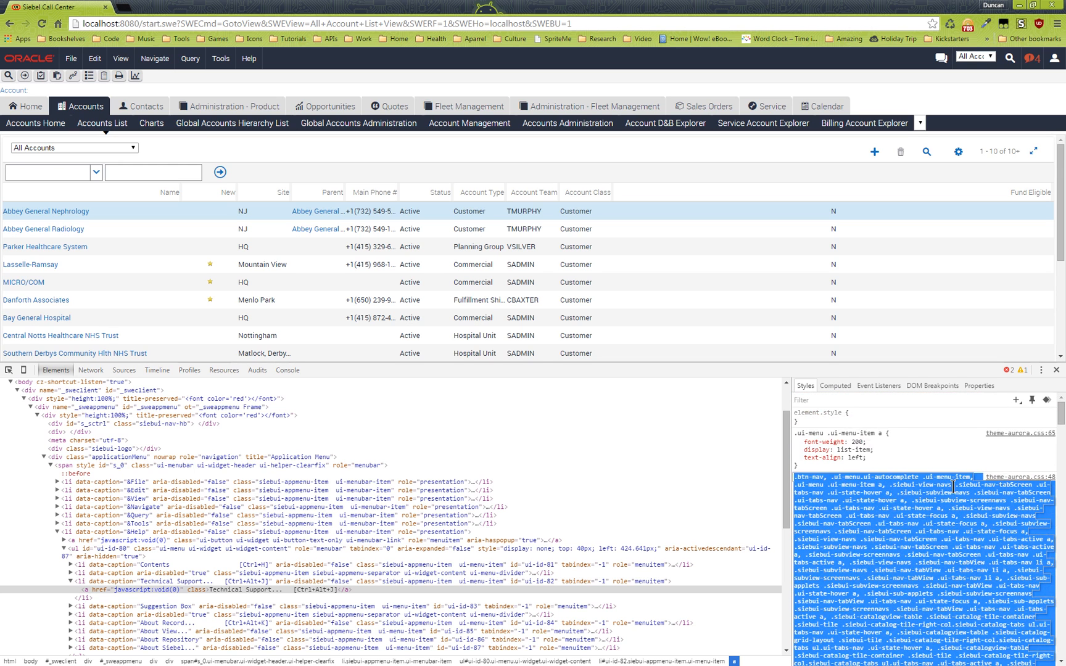
pyautogui.click(857, 485)
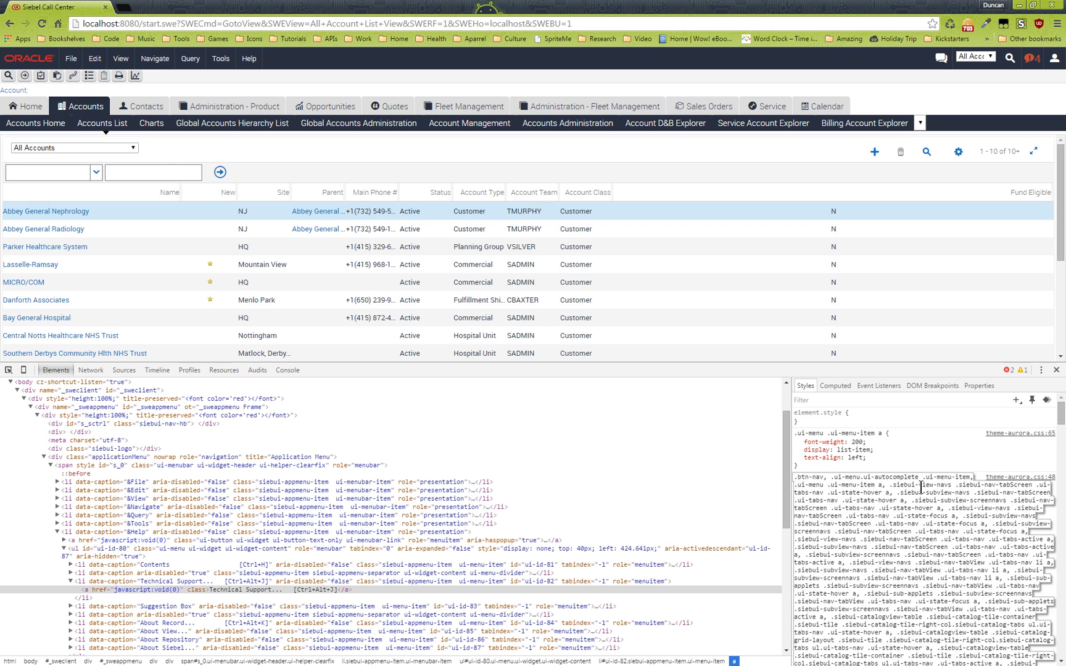
pyautogui.click(917, 465)
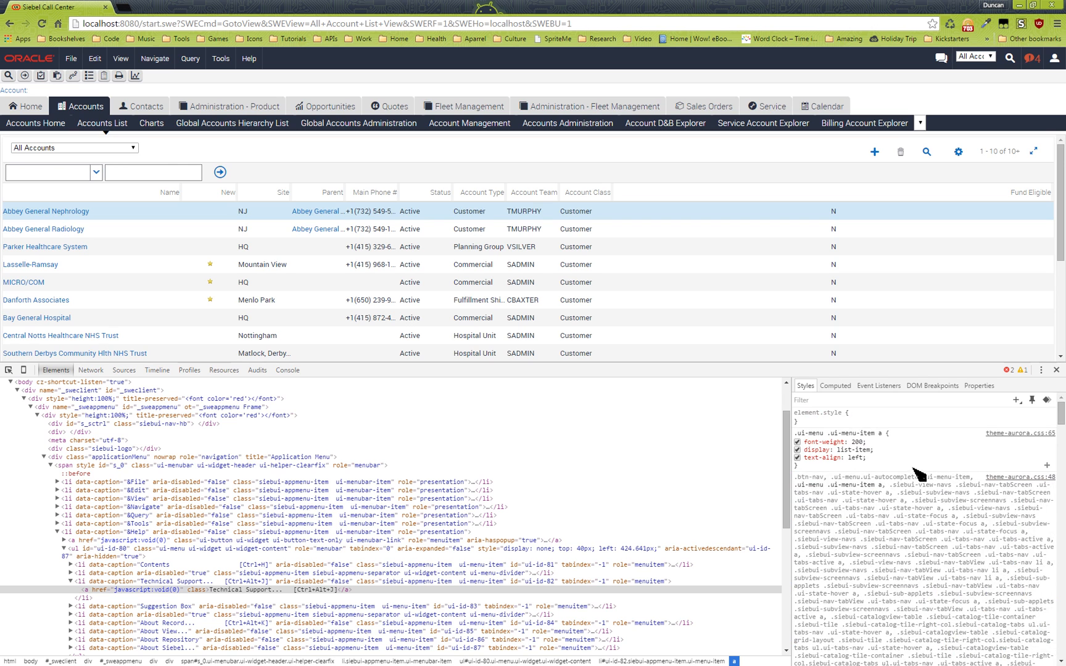
pyautogui.click(855, 492)
pyautogui.click(863, 484)
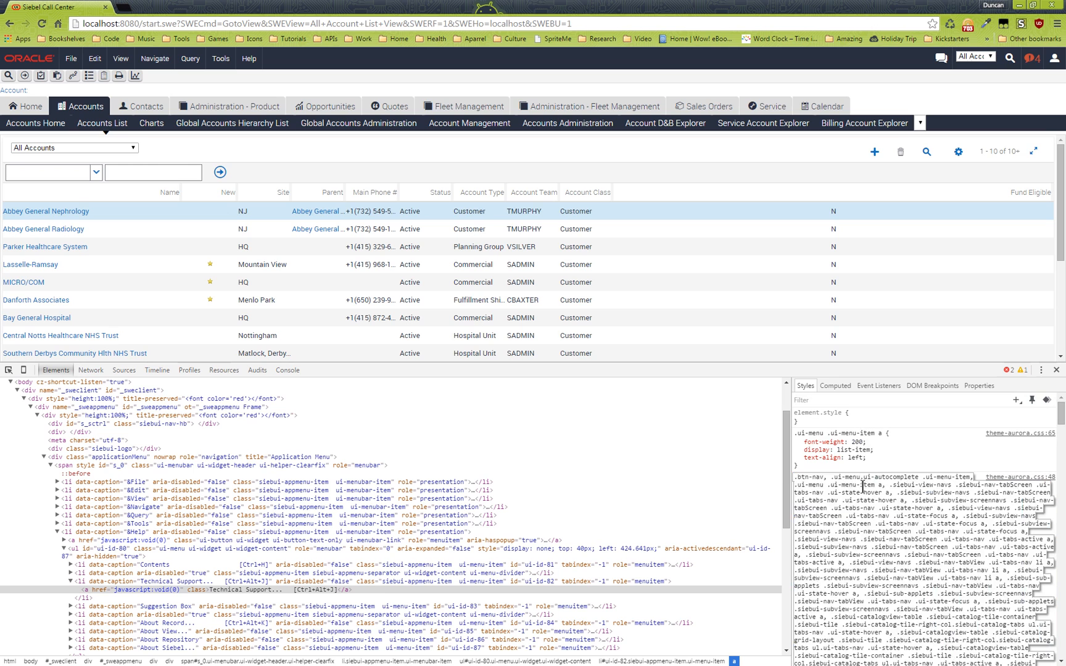
pyautogui.moveTo(882, 485); pyautogui.dragTo(794, 489)
pyautogui.hotkey('ctrl', 'c')
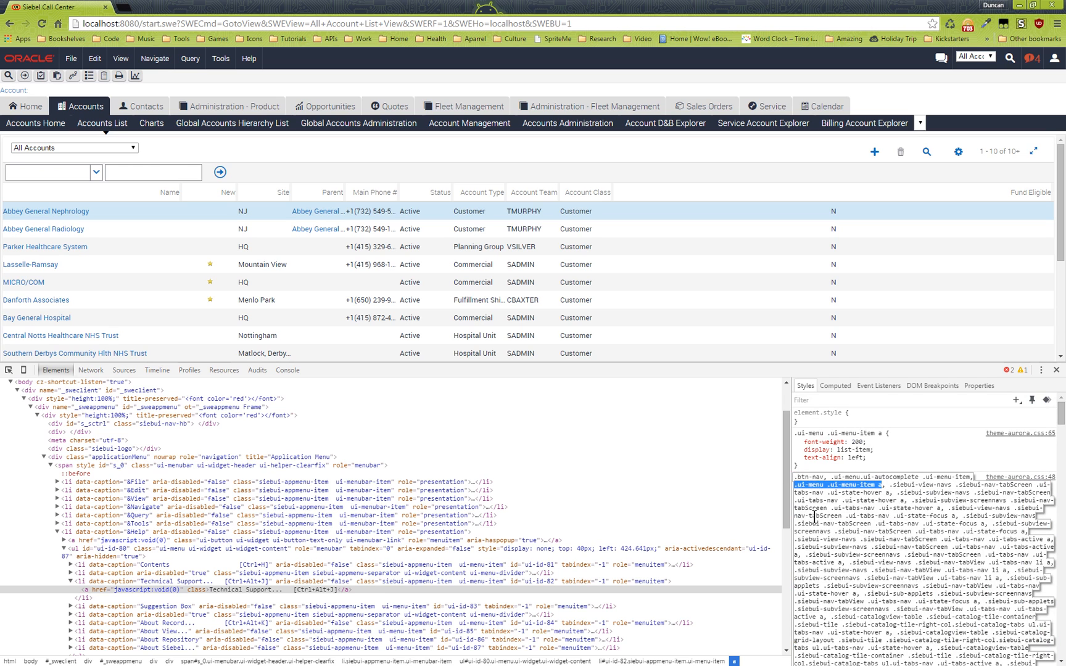
# Step: Create a new style rule with the copied menu item selector and background-color purple, and check it on the open Help menu
pyautogui.click(1017, 400)
pyautogui.hotkey('ctrl', 'v')
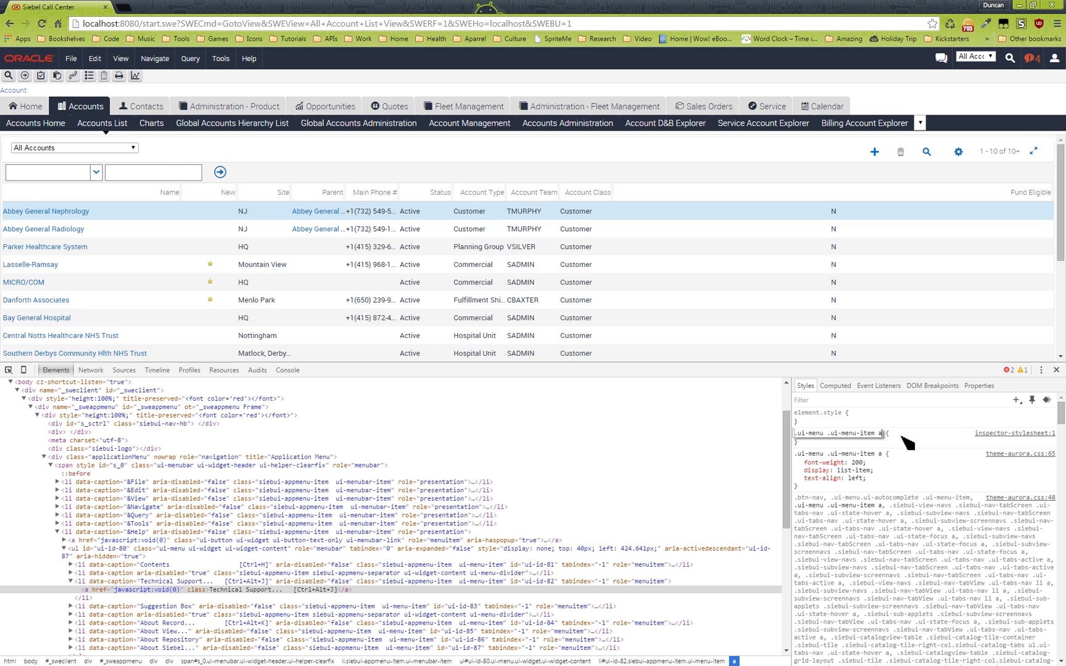
pyautogui.press('Return')
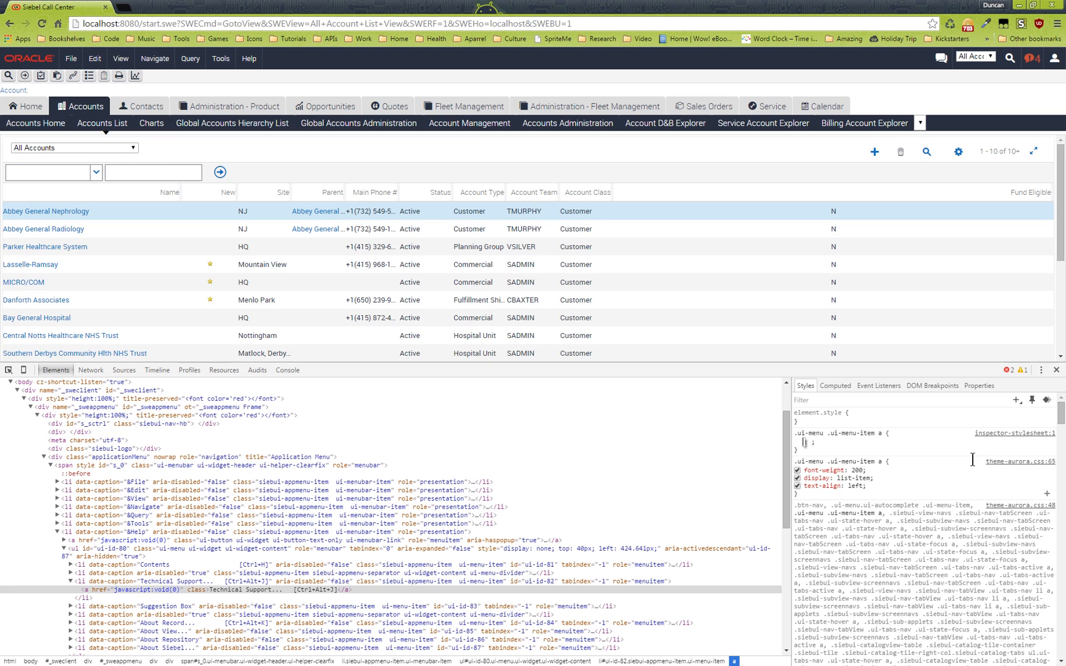
pyautogui.write('background')
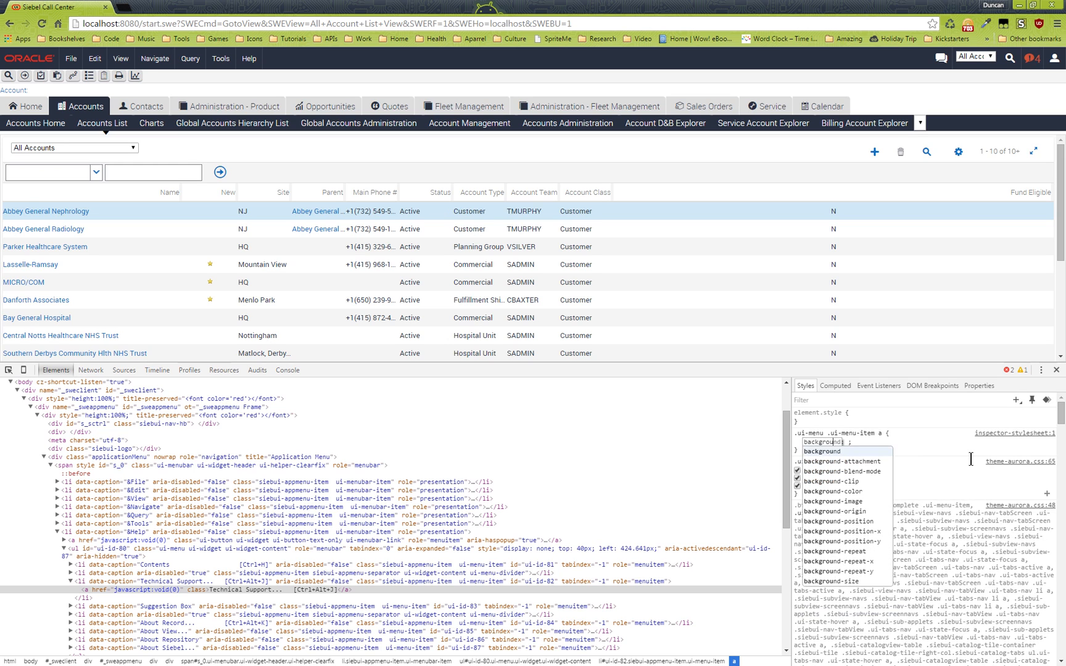
pyautogui.press('Down')
pyautogui.press('Down')
pyautogui.press('Down')
pyautogui.press('Down')
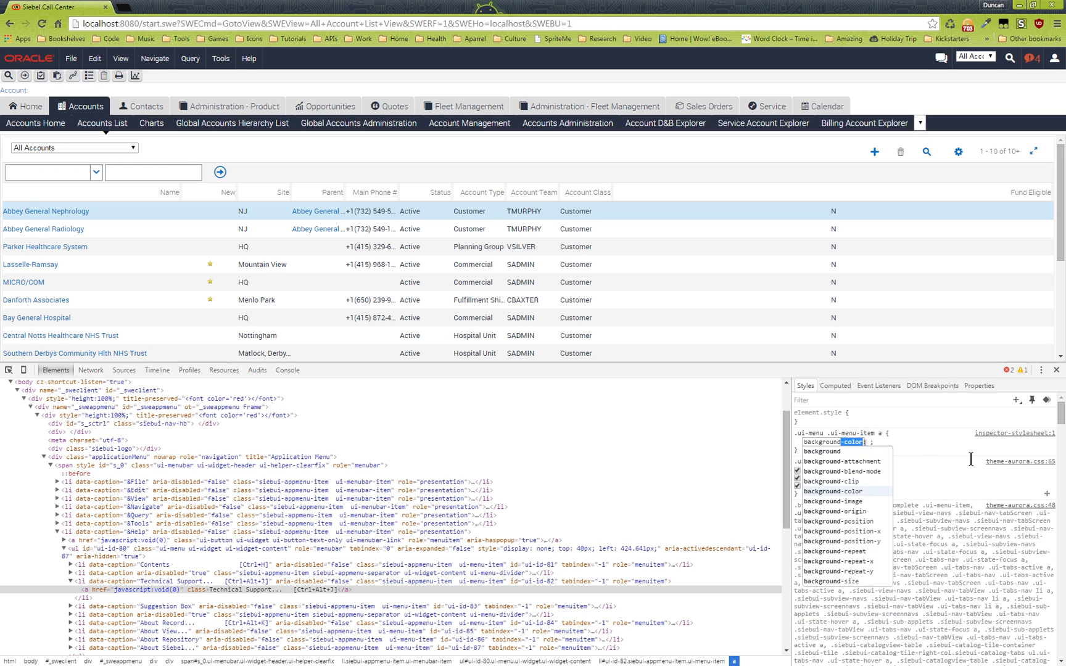
pyautogui.press('Tab')
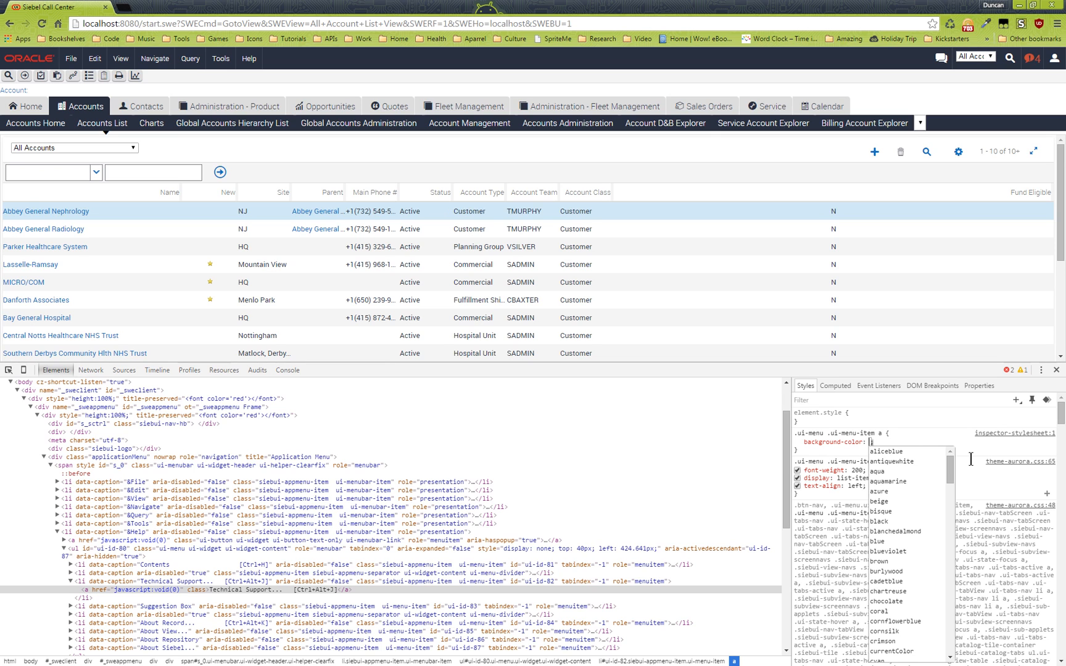
pyautogui.write('purple')
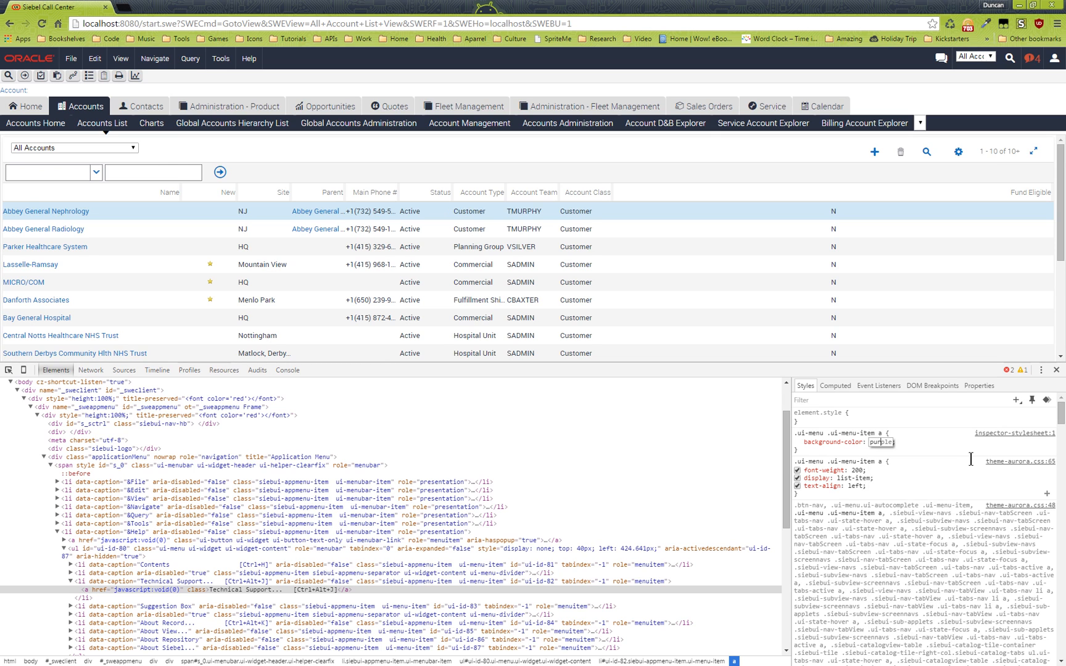
pyautogui.press('Return')
pyautogui.click(249, 59)
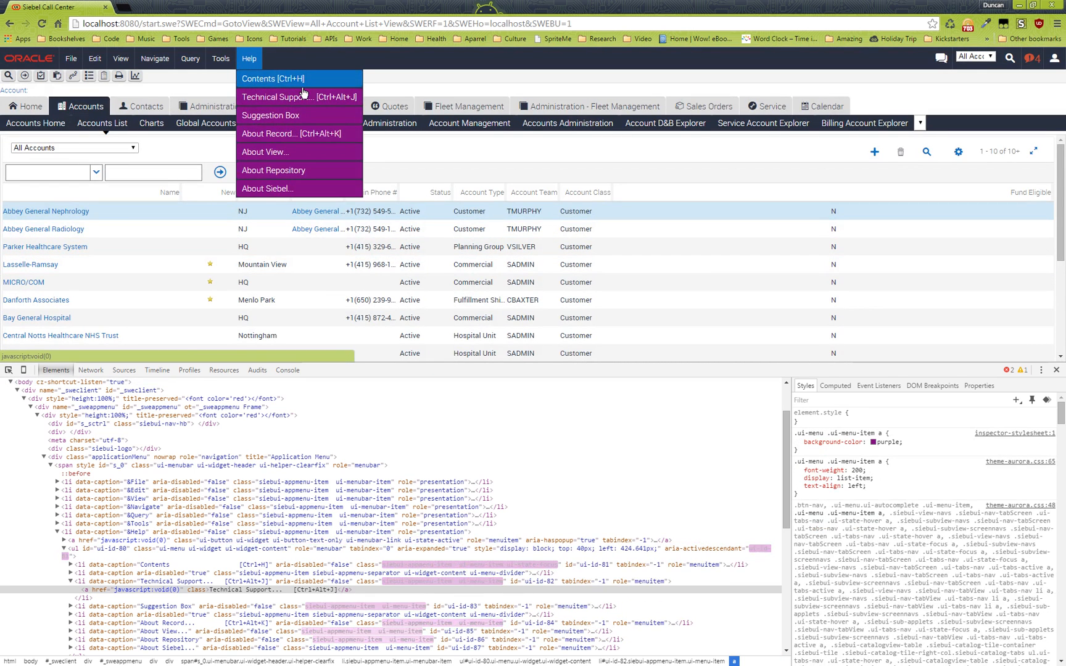
# Step: Copy the complete ".ui-menu .ui-menu-item a" rule with its purple background-color from the inspector stylesheet styles
pyautogui.click(923, 447)
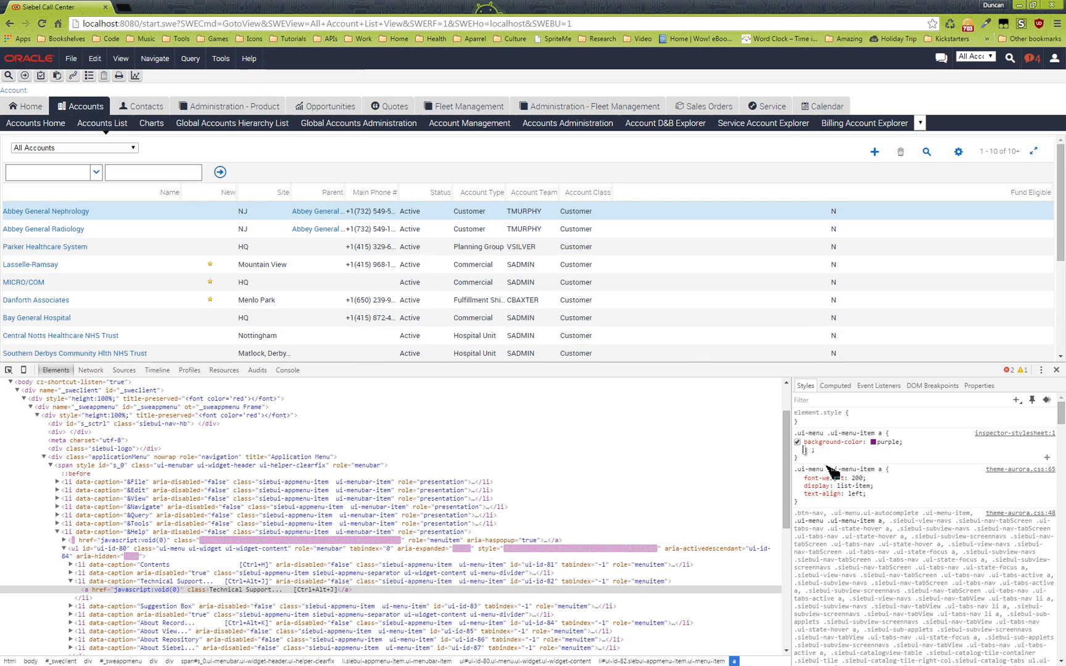
pyautogui.click(826, 452)
pyautogui.moveTo(800, 451); pyautogui.dragTo(794, 435)
pyautogui.rightClick(803, 434)
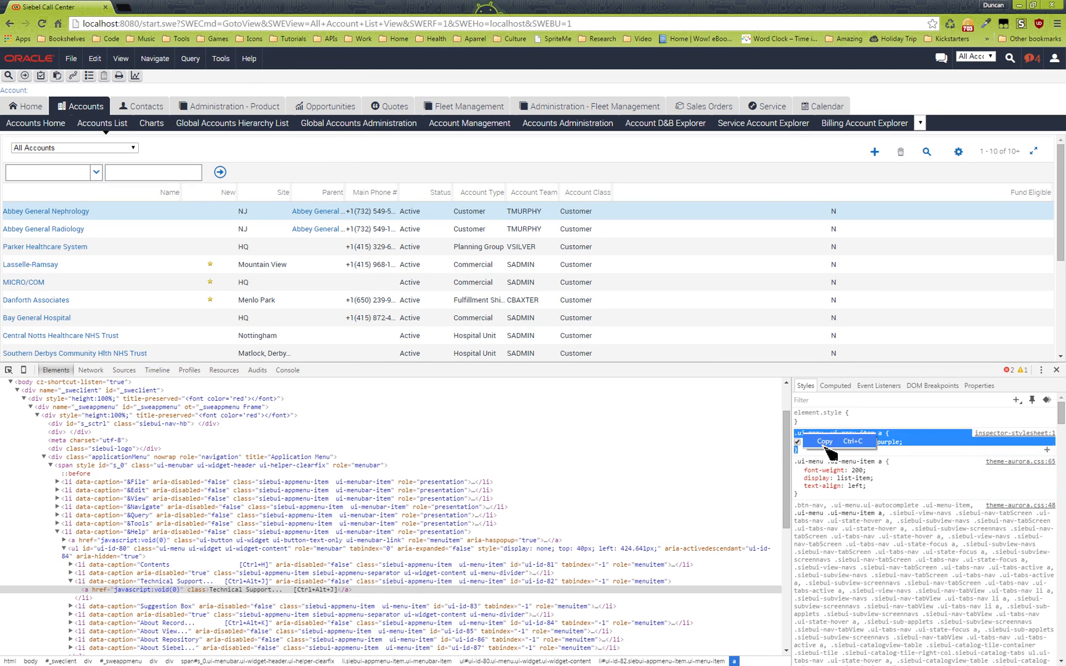
pyautogui.click(827, 446)
# Step: Switch to Notepad++, paste the copied menu item rule below the applet title rule in theme-demo.css, and save the file
pyautogui.hotkey('alt', 'Tab')
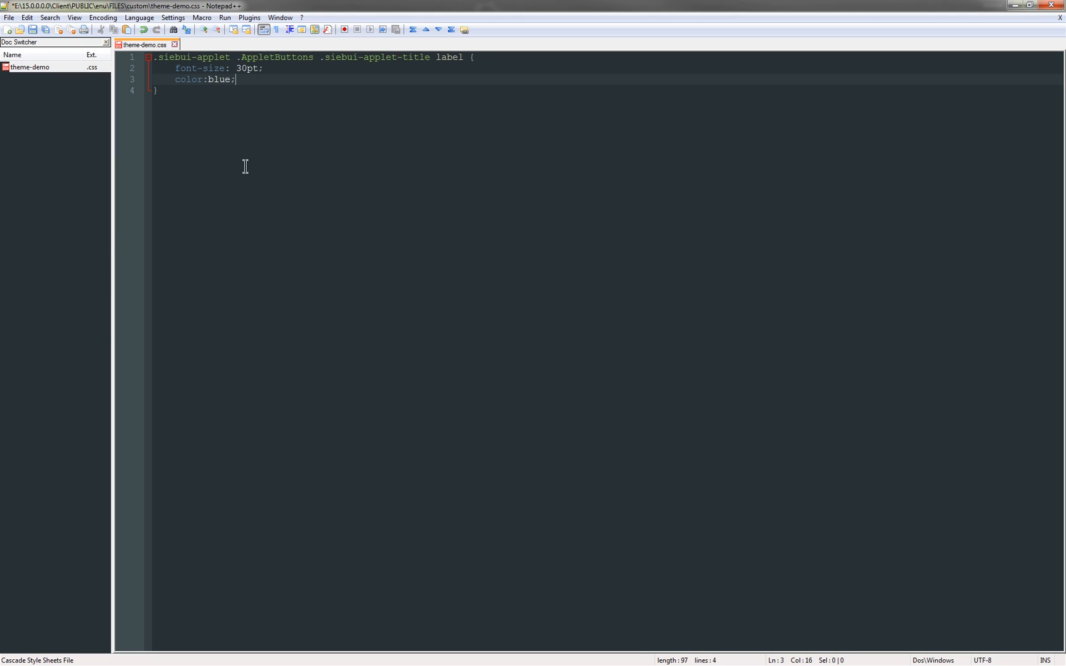
pyautogui.click(264, 146)
pyautogui.press('Return')
pyautogui.press('Return')
pyautogui.hotkey('ctrl', 'v')
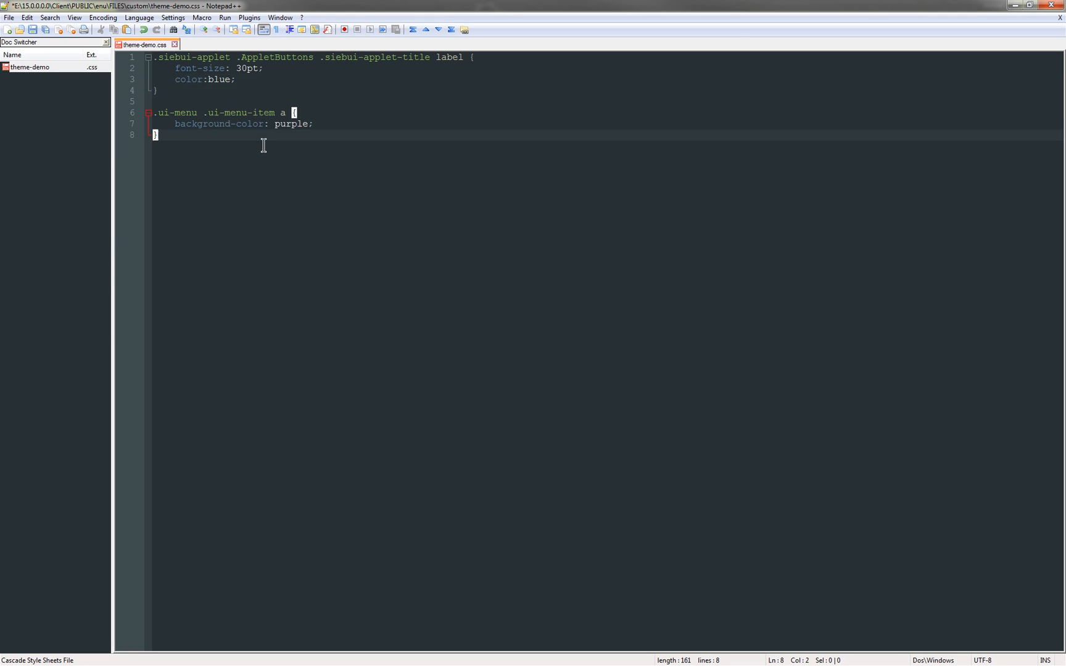
pyautogui.hotkey('ctrl', 's')
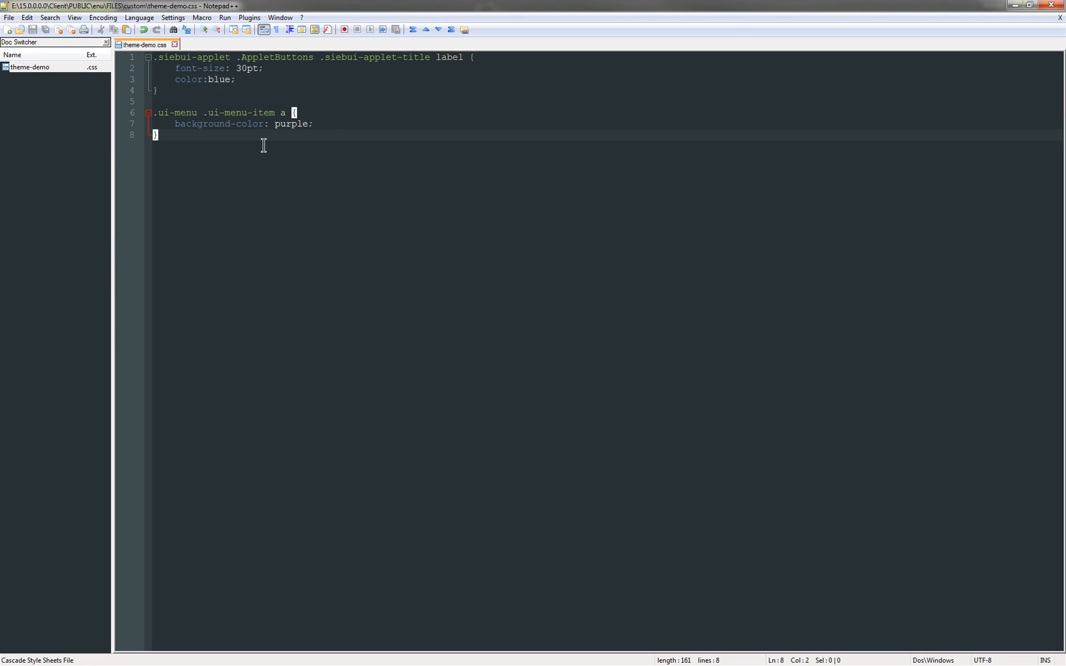
# Step: Return to the browser, reload the Siebel page, close the developer tools, and check the Help menu items' background
pyautogui.click(1022, 7)
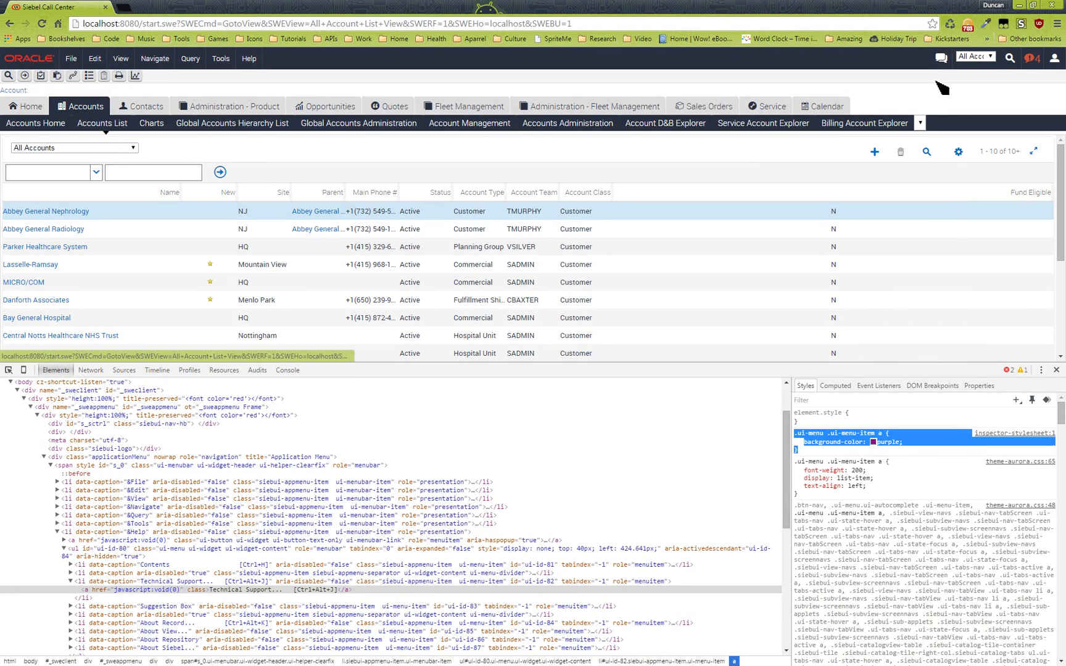
pyautogui.click(951, 23)
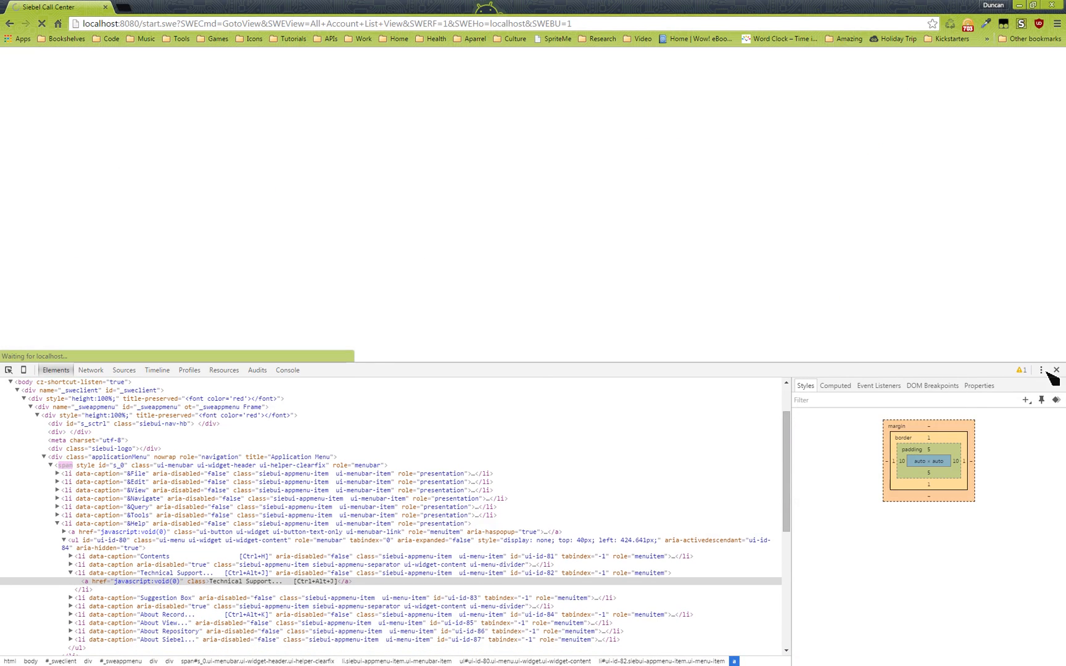
pyautogui.click(1061, 371)
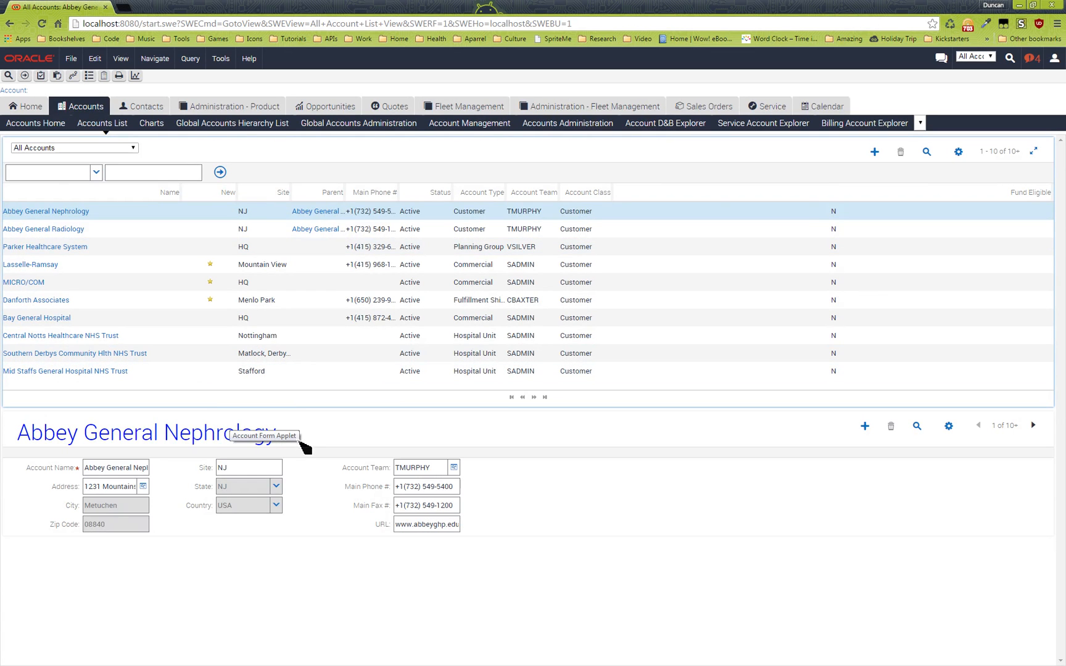
pyautogui.click(249, 59)
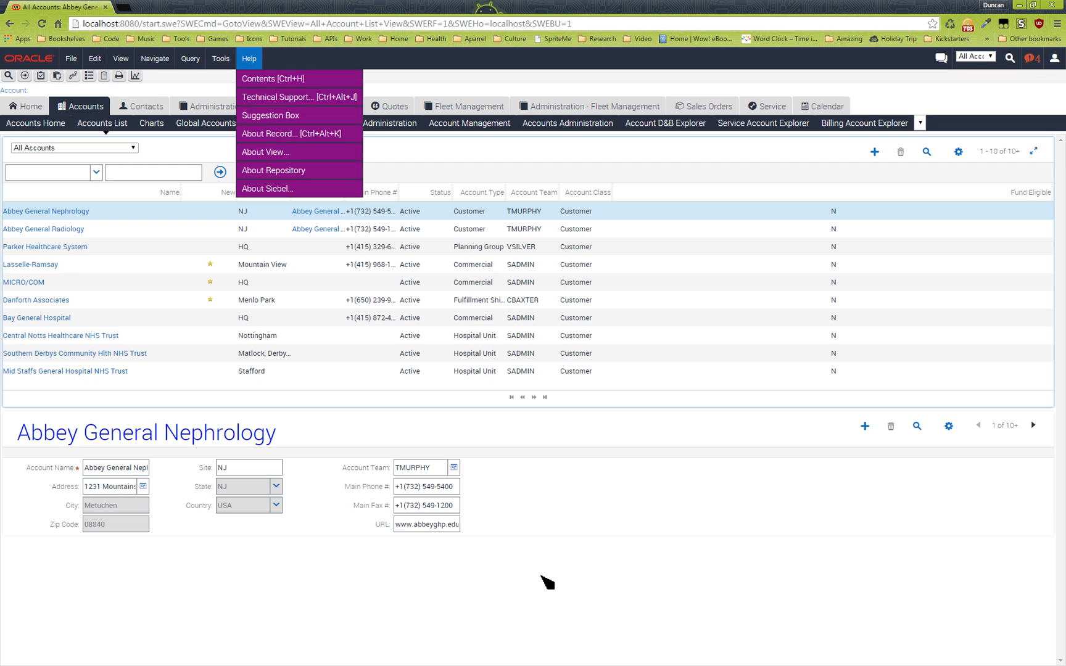
pyautogui.click(518, 568)
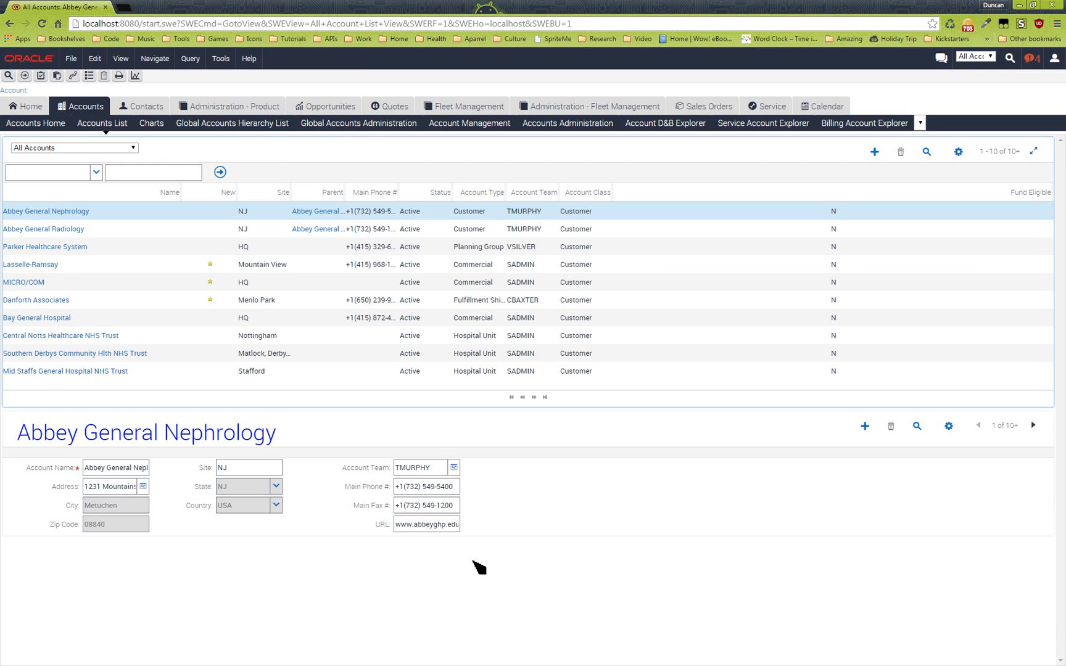